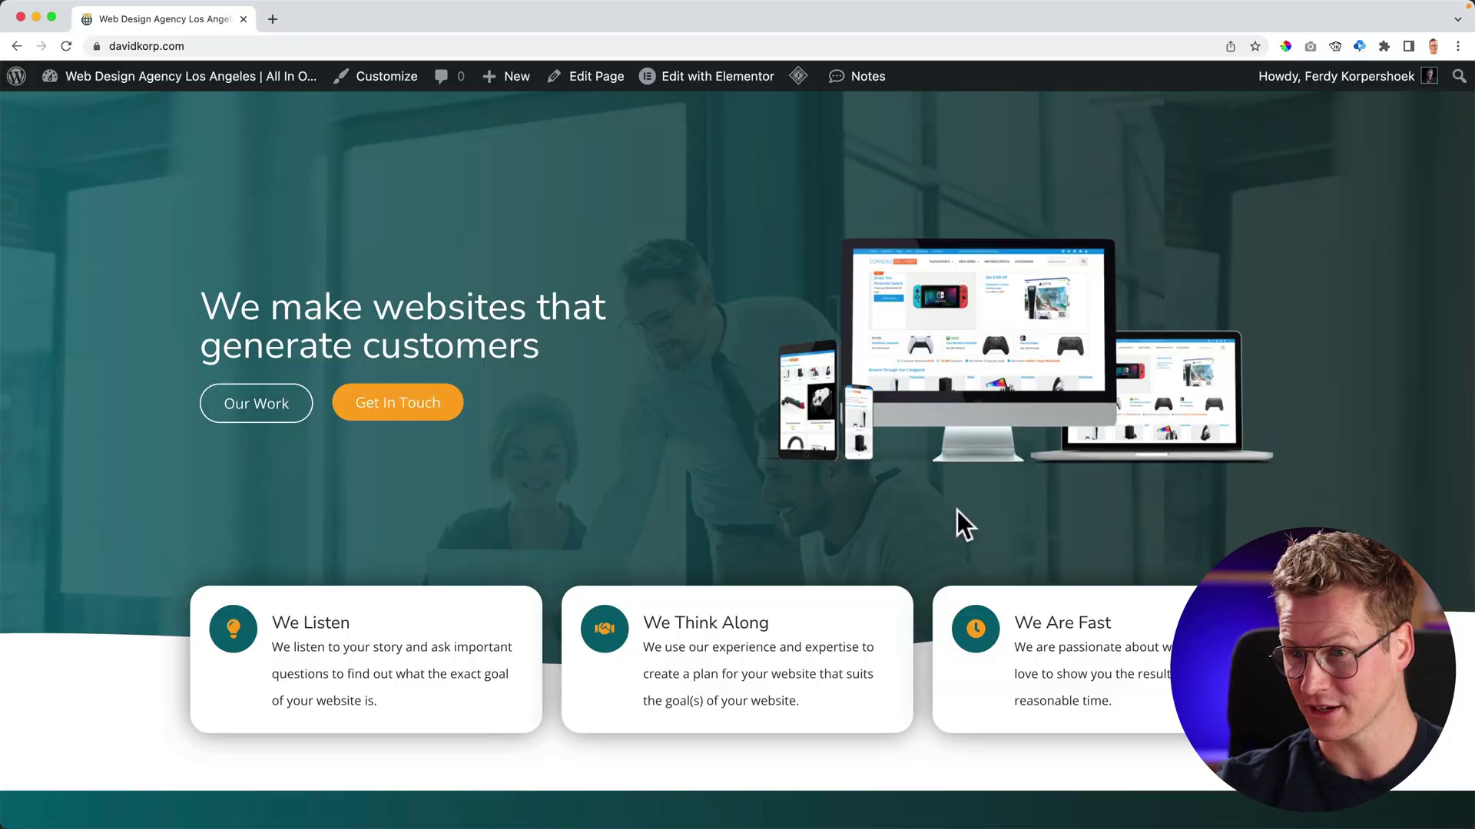
# Select the word 'websites' in the hero heading and a lower paragraph to preview them.
pyautogui.moveTo(373, 306); pyautogui.dragTo(527, 306)
pyautogui.click(348, 674)
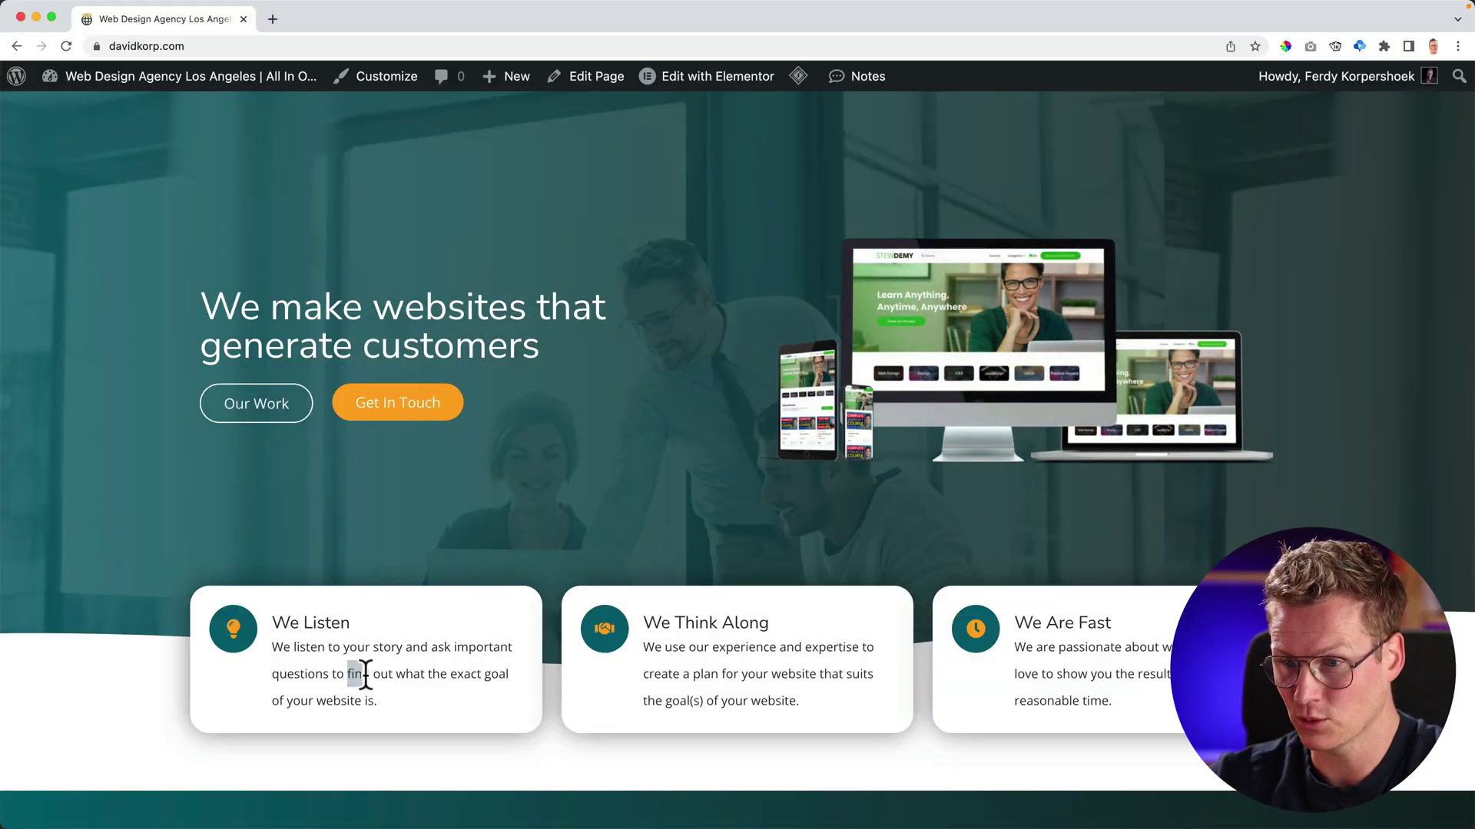
pyautogui.scroll(-7, 808, 639)
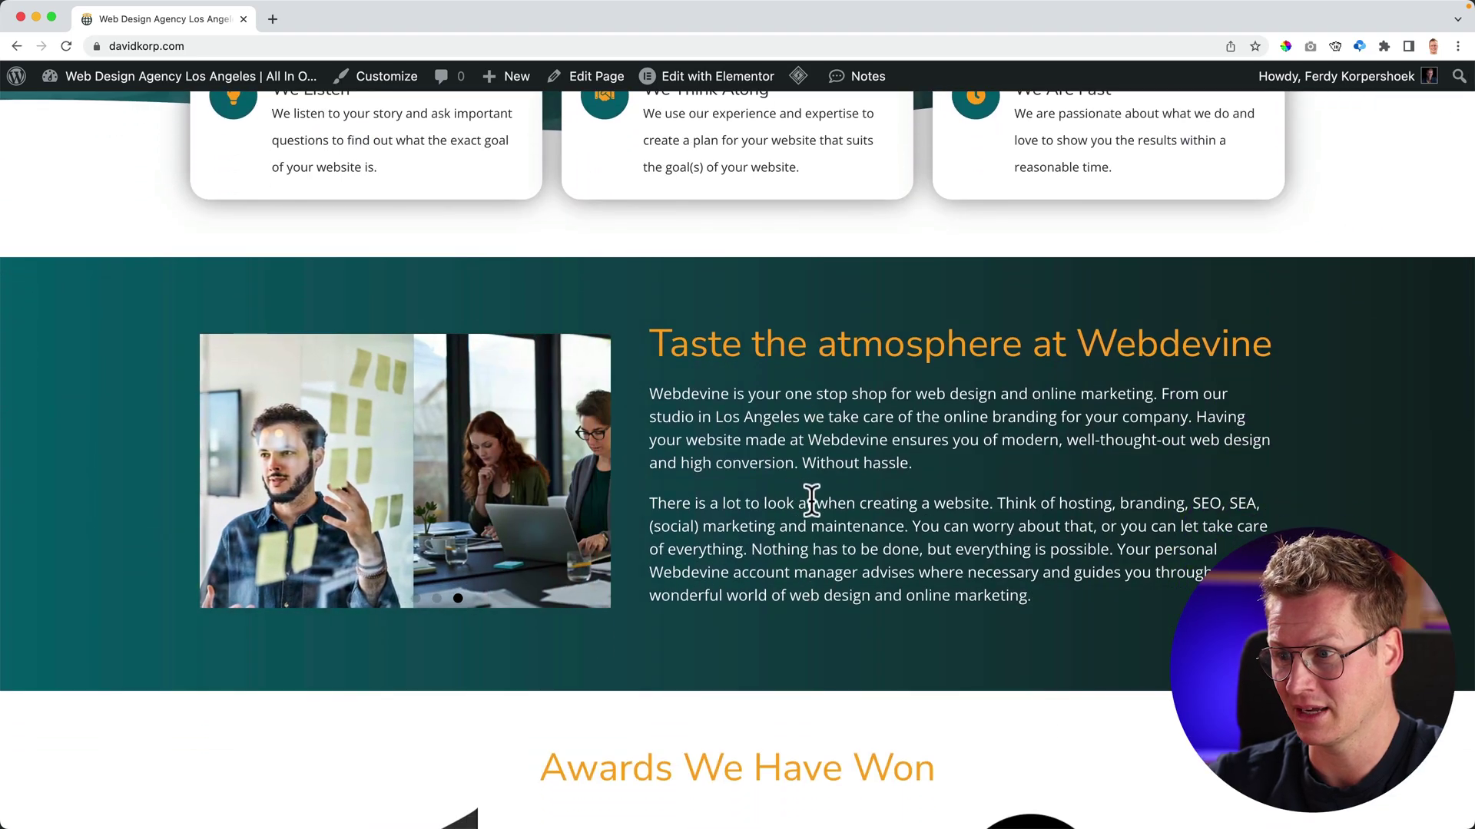
pyautogui.moveTo(800, 505); pyautogui.dragTo(1017, 530)
pyautogui.click(1018, 530)
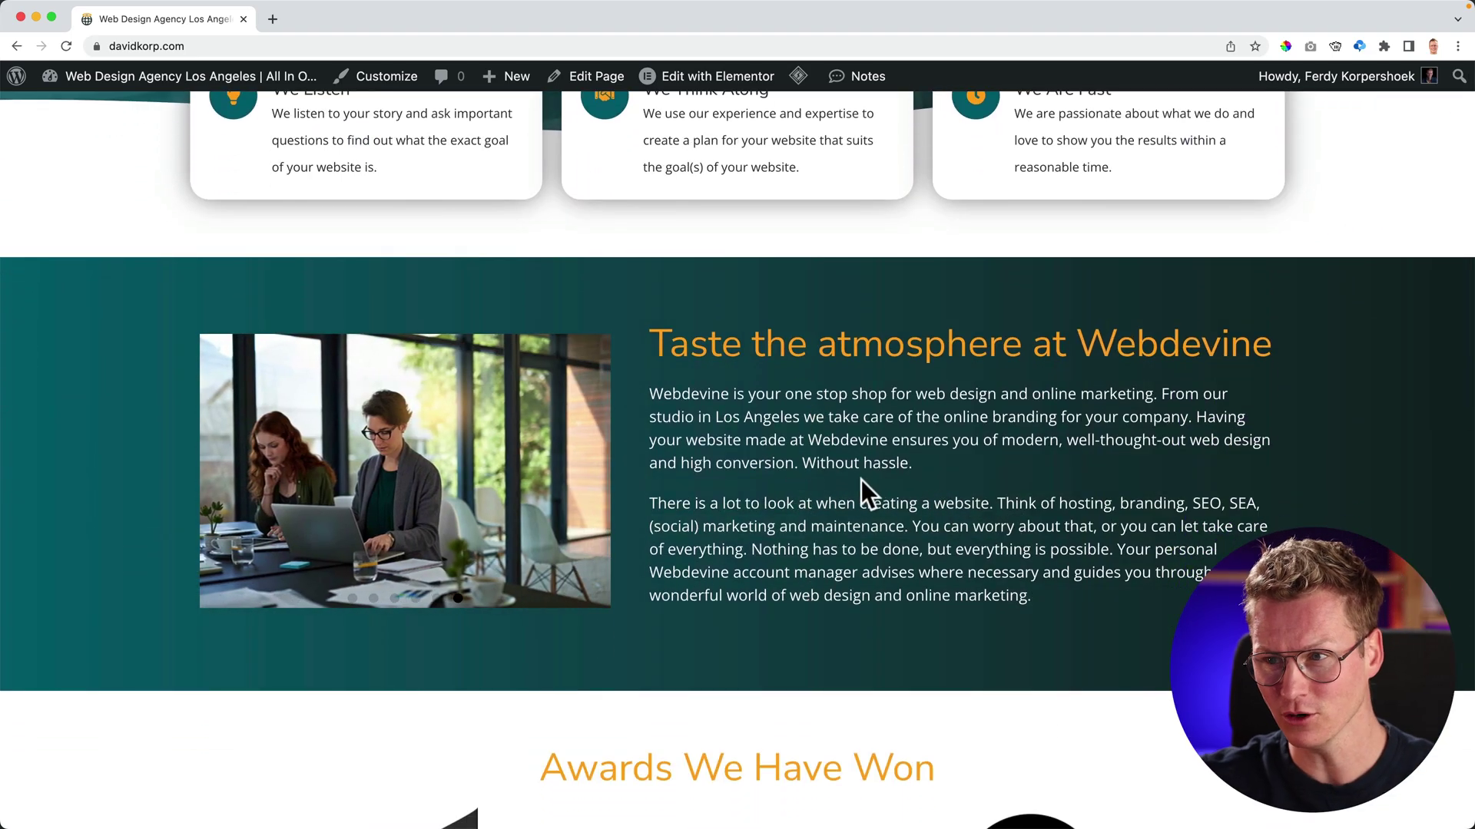
pyautogui.scroll(10, 855, 481)
# In Elementor Site Settings > Global Colors, add a new custom colour named Highlight.
pyautogui.click(695, 79)
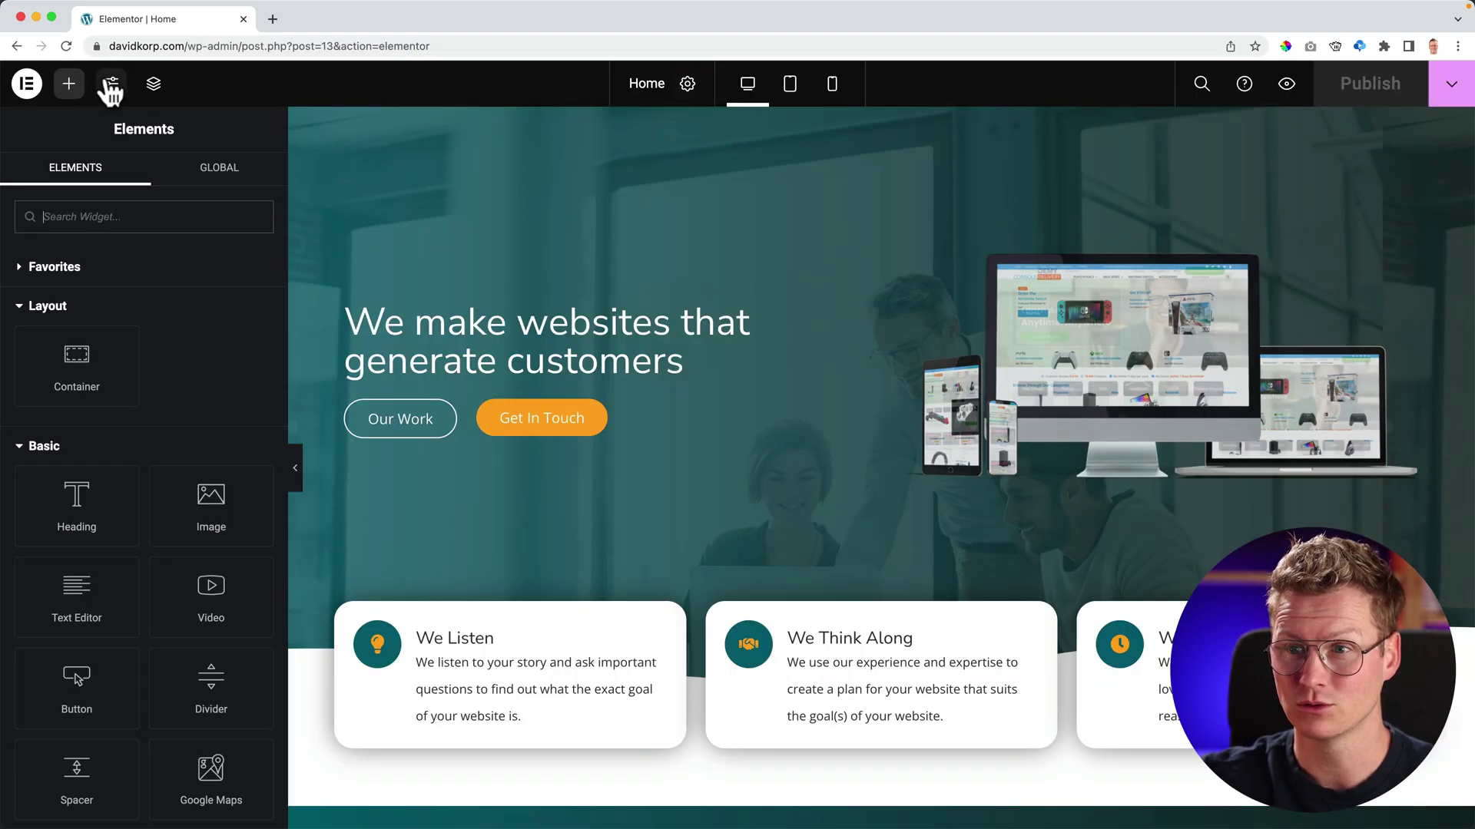
pyautogui.click(112, 86)
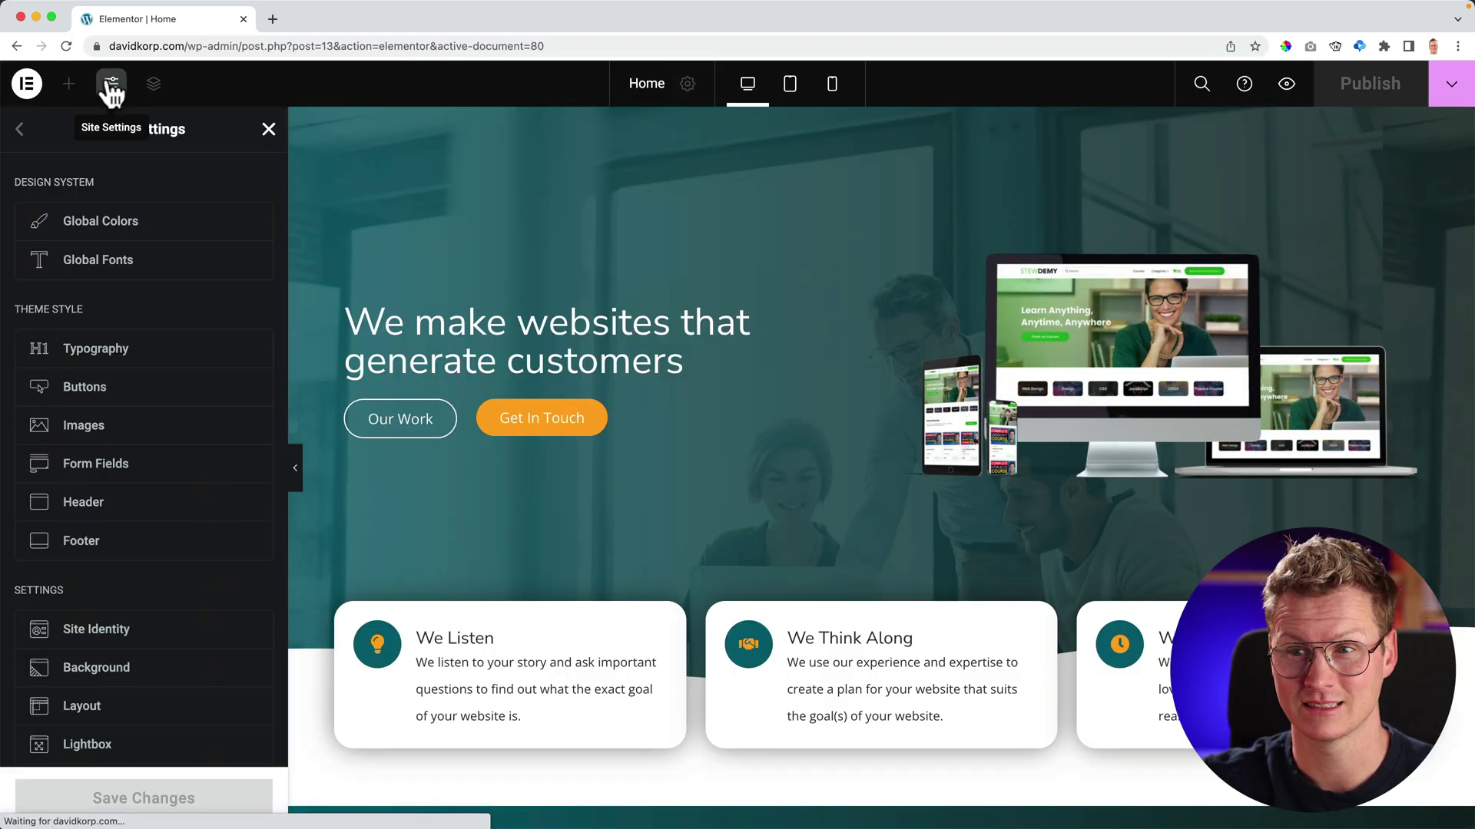
pyautogui.click(115, 221)
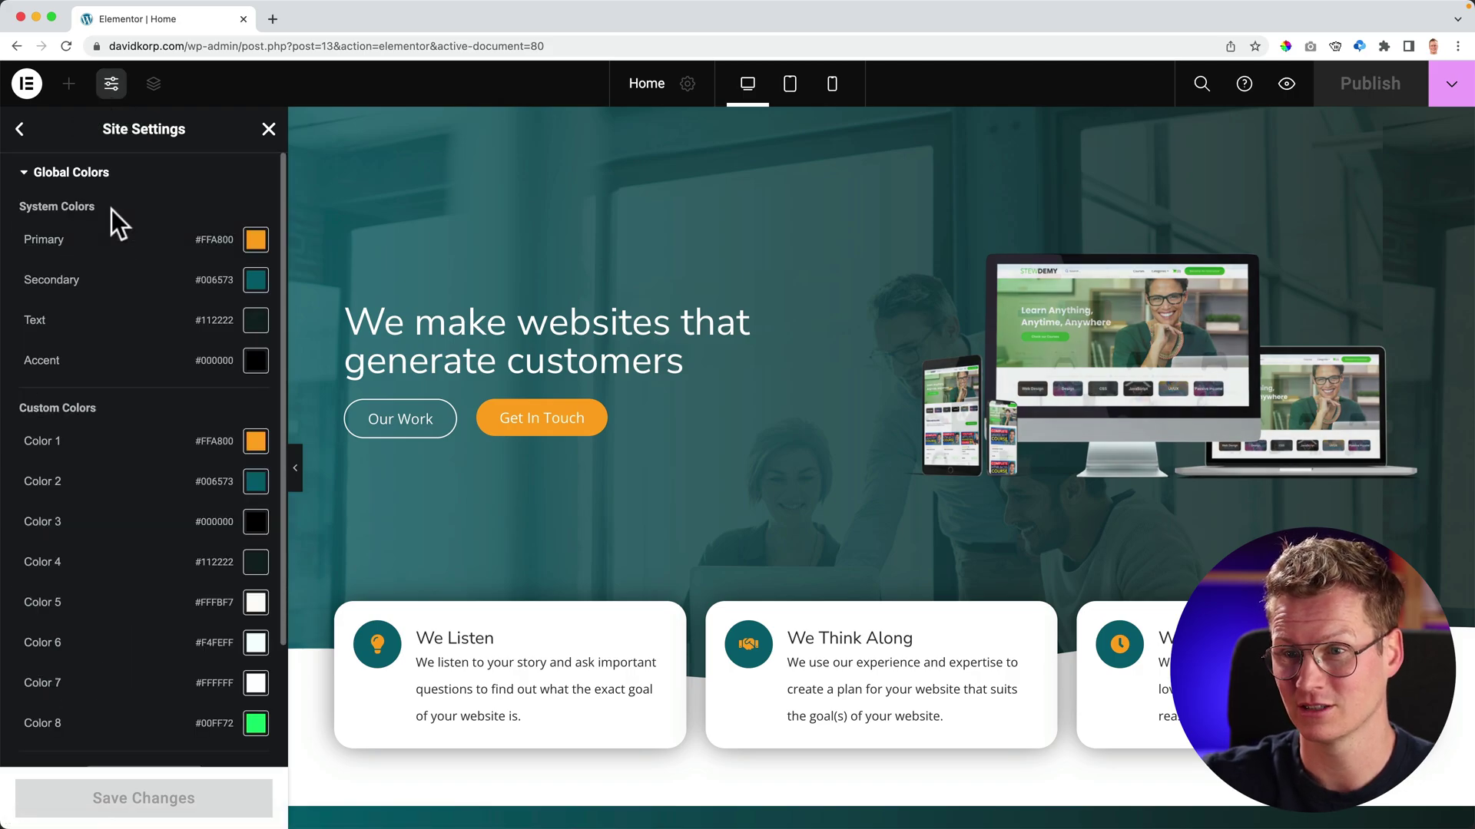
pyautogui.scroll(-3, 106, 299)
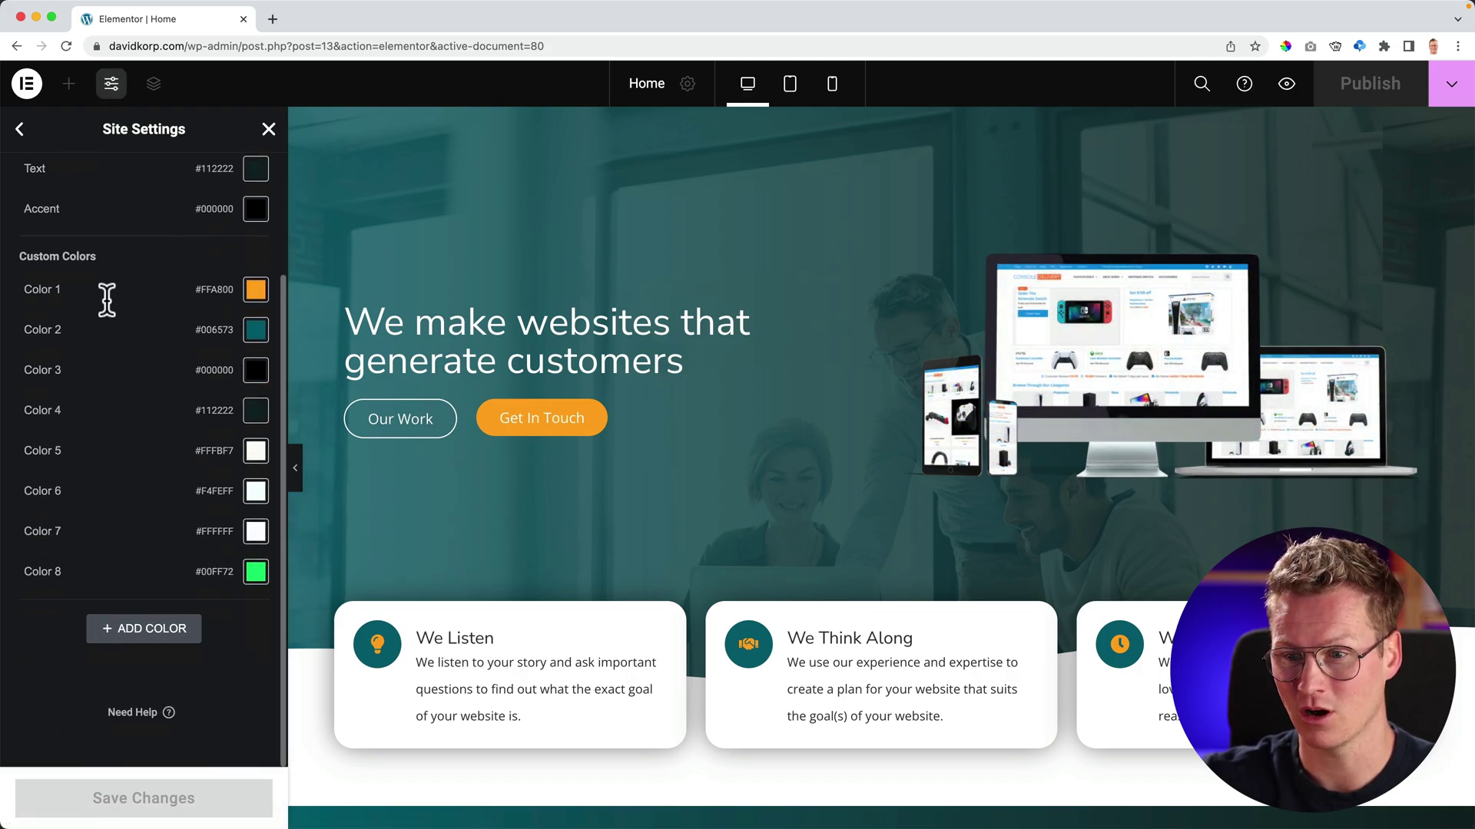
pyautogui.click(137, 632)
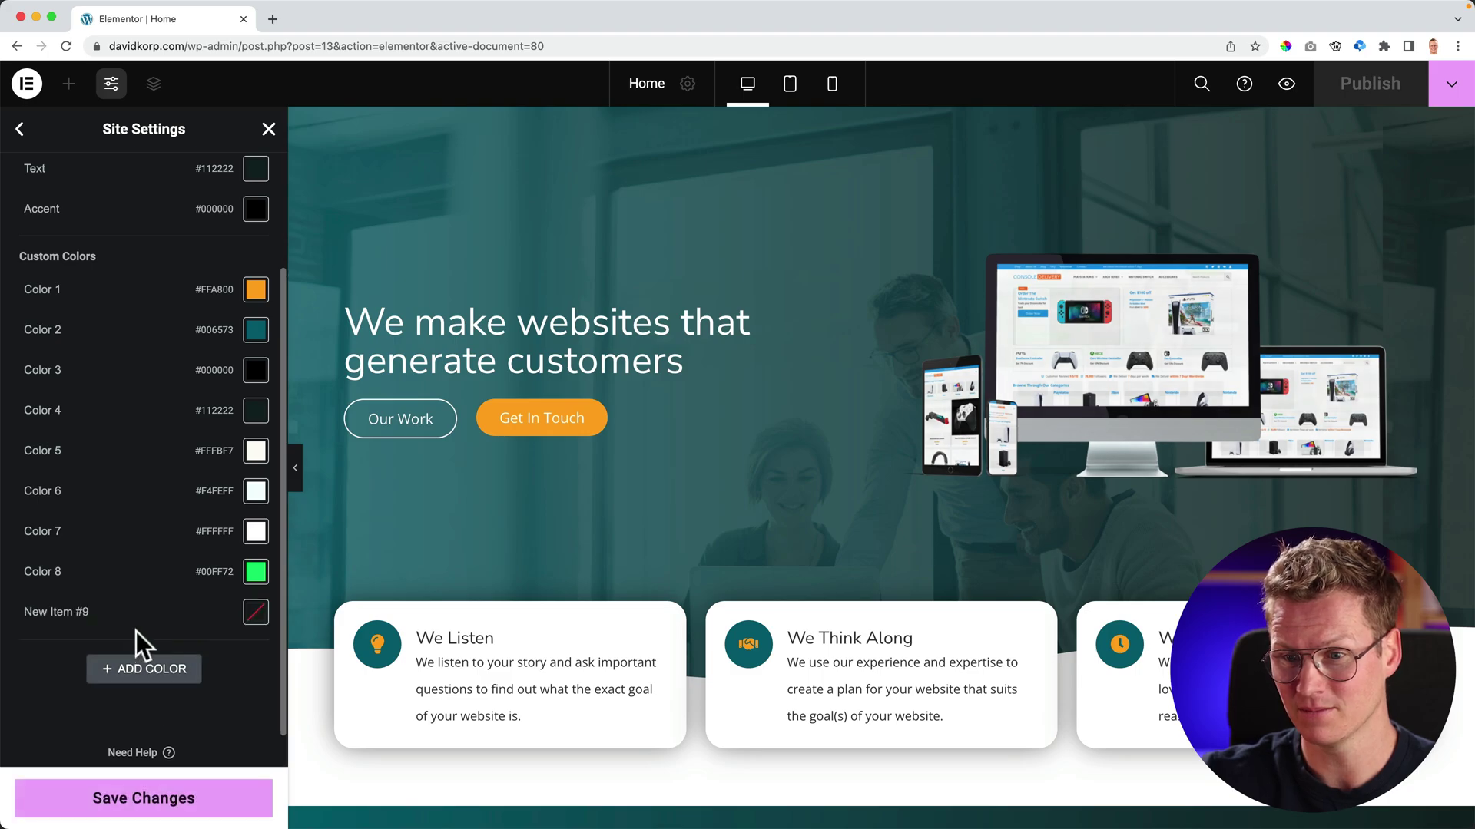
pyautogui.write('Highli')
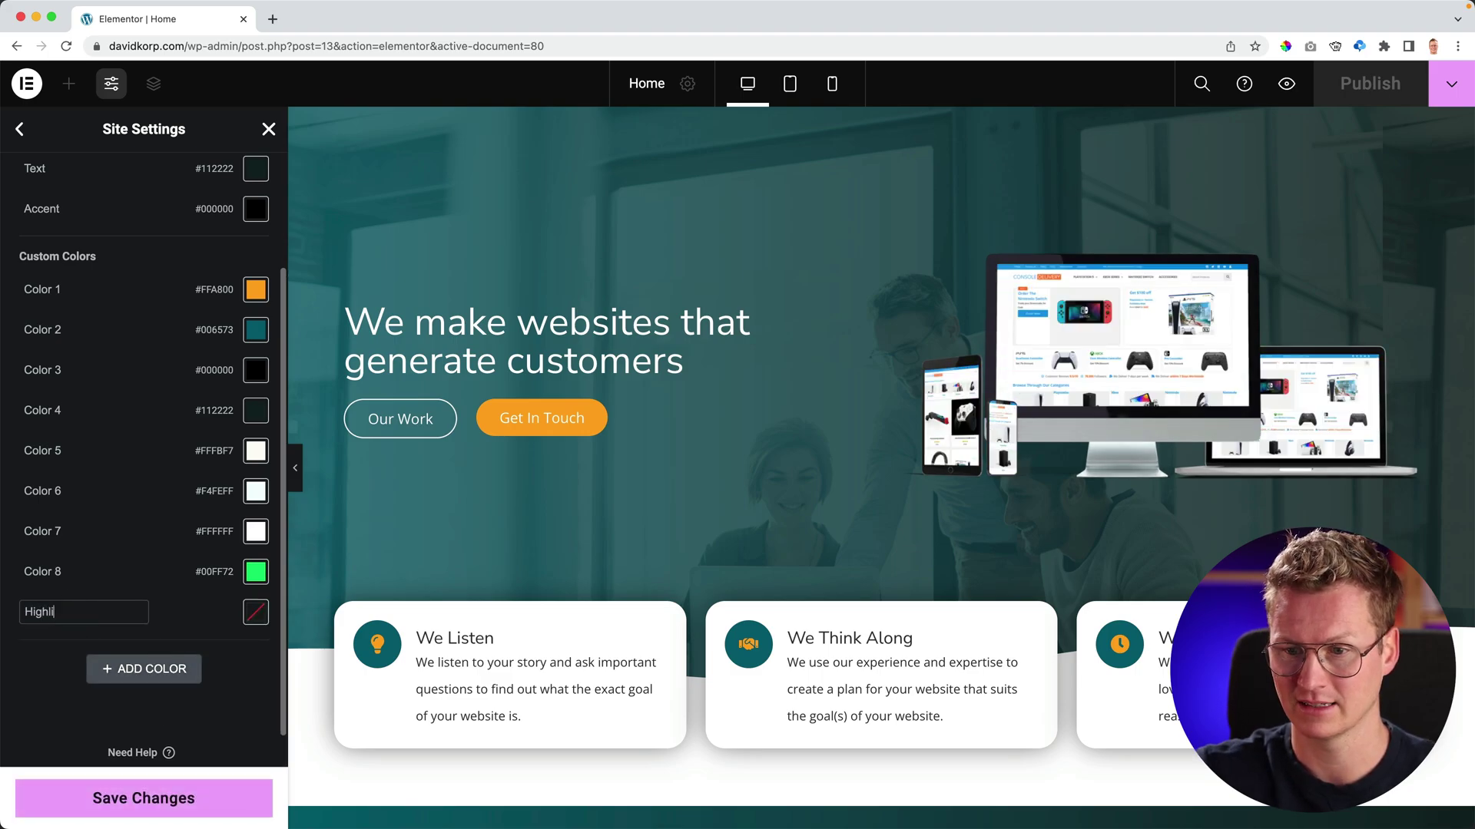
pyautogui.write('ghy')
pyautogui.press('BackSpace')
pyautogui.write('t')
# Set the Highlight colour to bright magenta #F904FF and save the site settings.
pyautogui.click(250, 620)
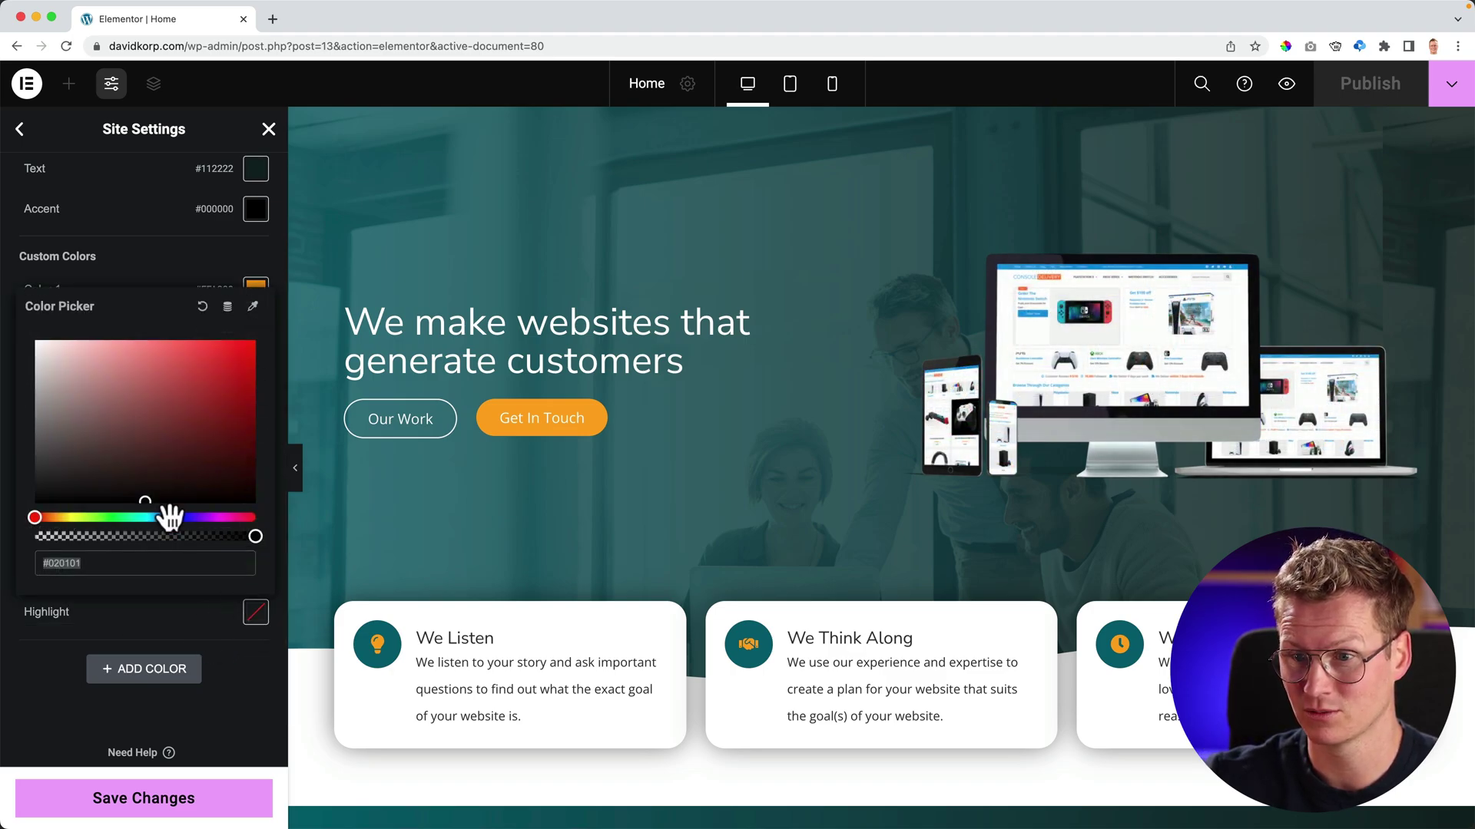
pyautogui.moveTo(119, 518); pyautogui.dragTo(128, 521)
pyautogui.moveTo(170, 444); pyautogui.dragTo(240, 364)
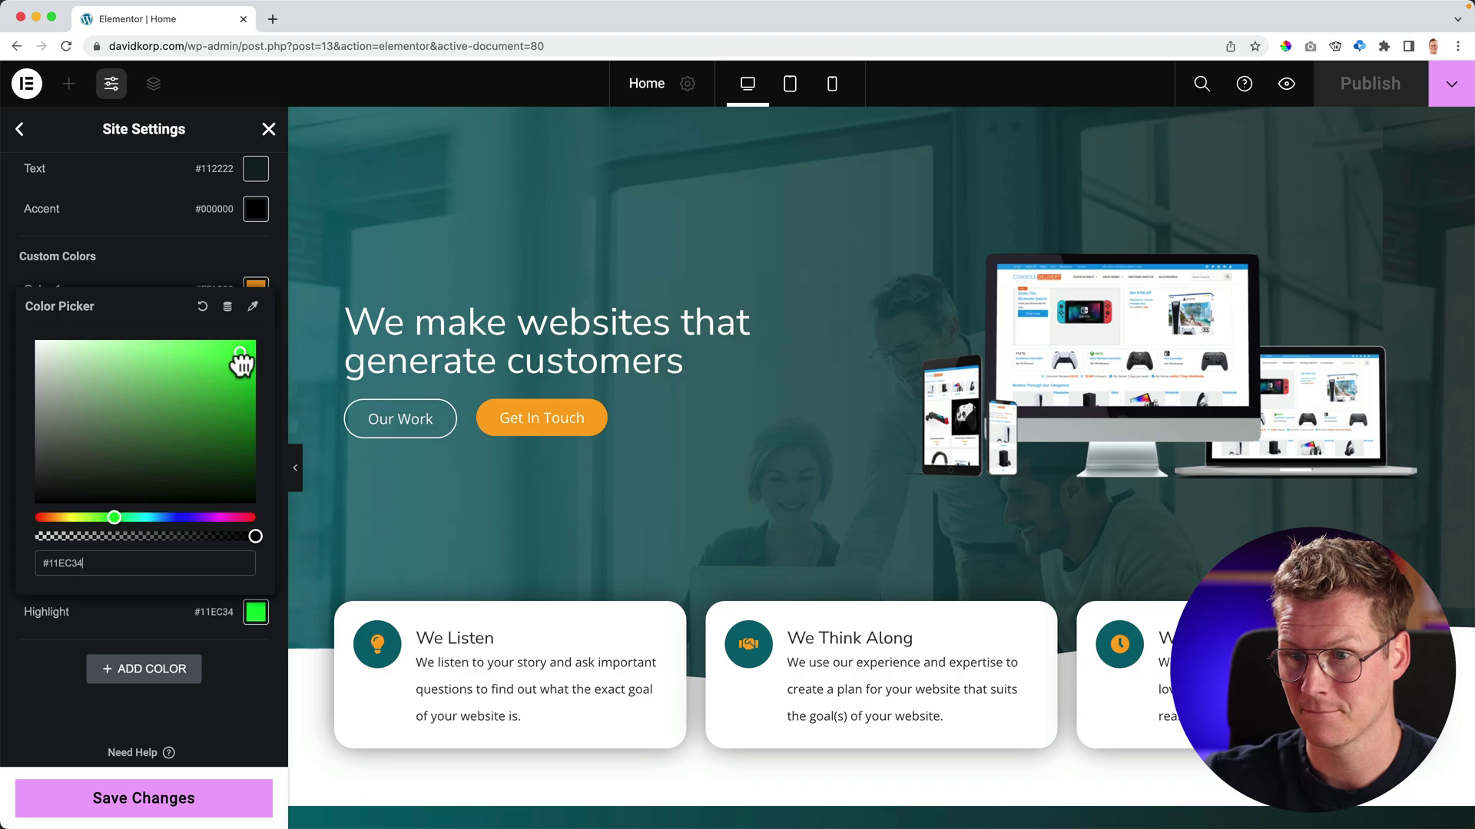
pyautogui.click(219, 517)
pyautogui.moveTo(208, 445); pyautogui.dragTo(298, 304)
pyautogui.click(252, 666)
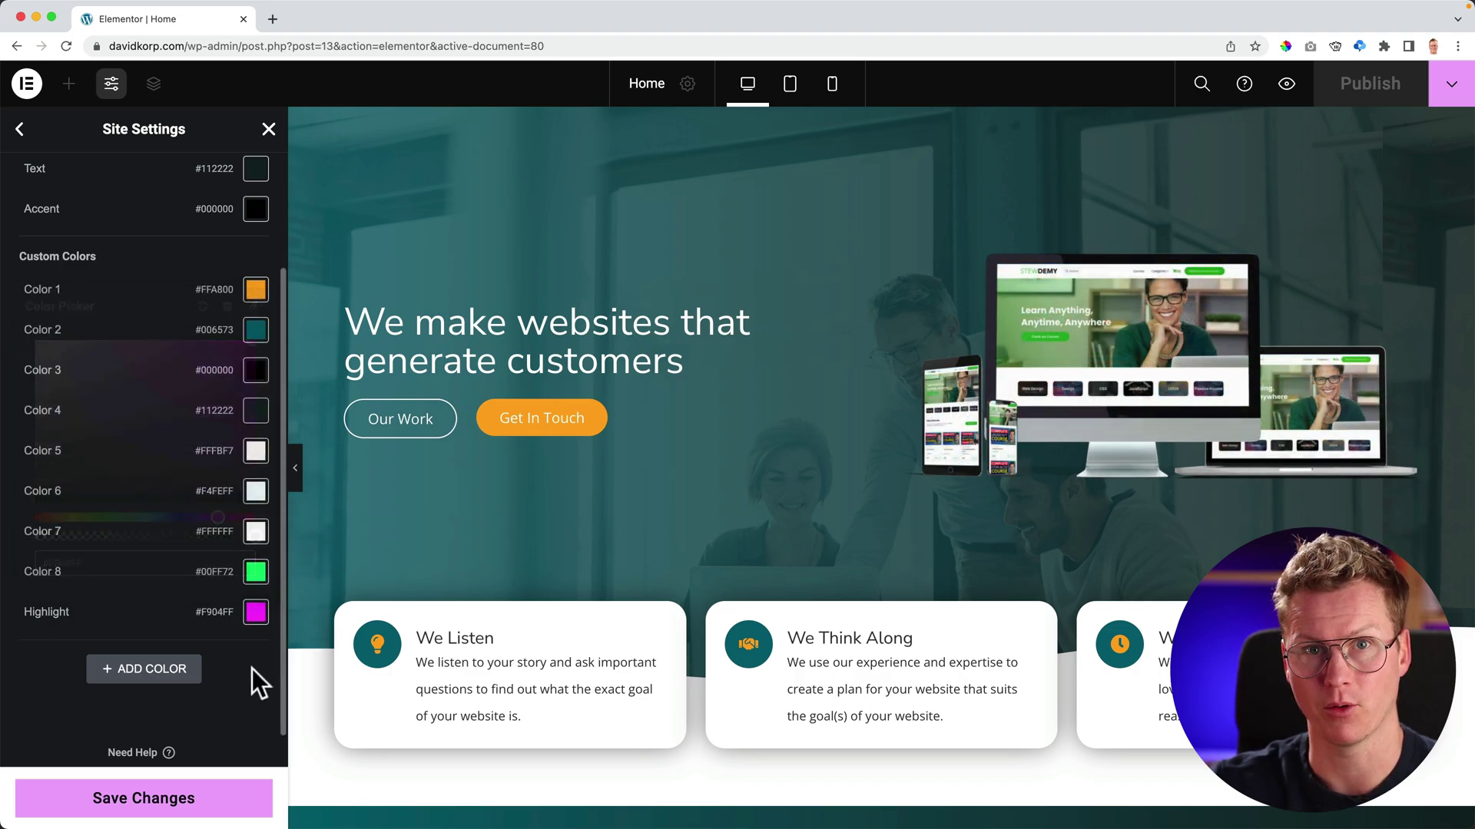
pyautogui.click(179, 804)
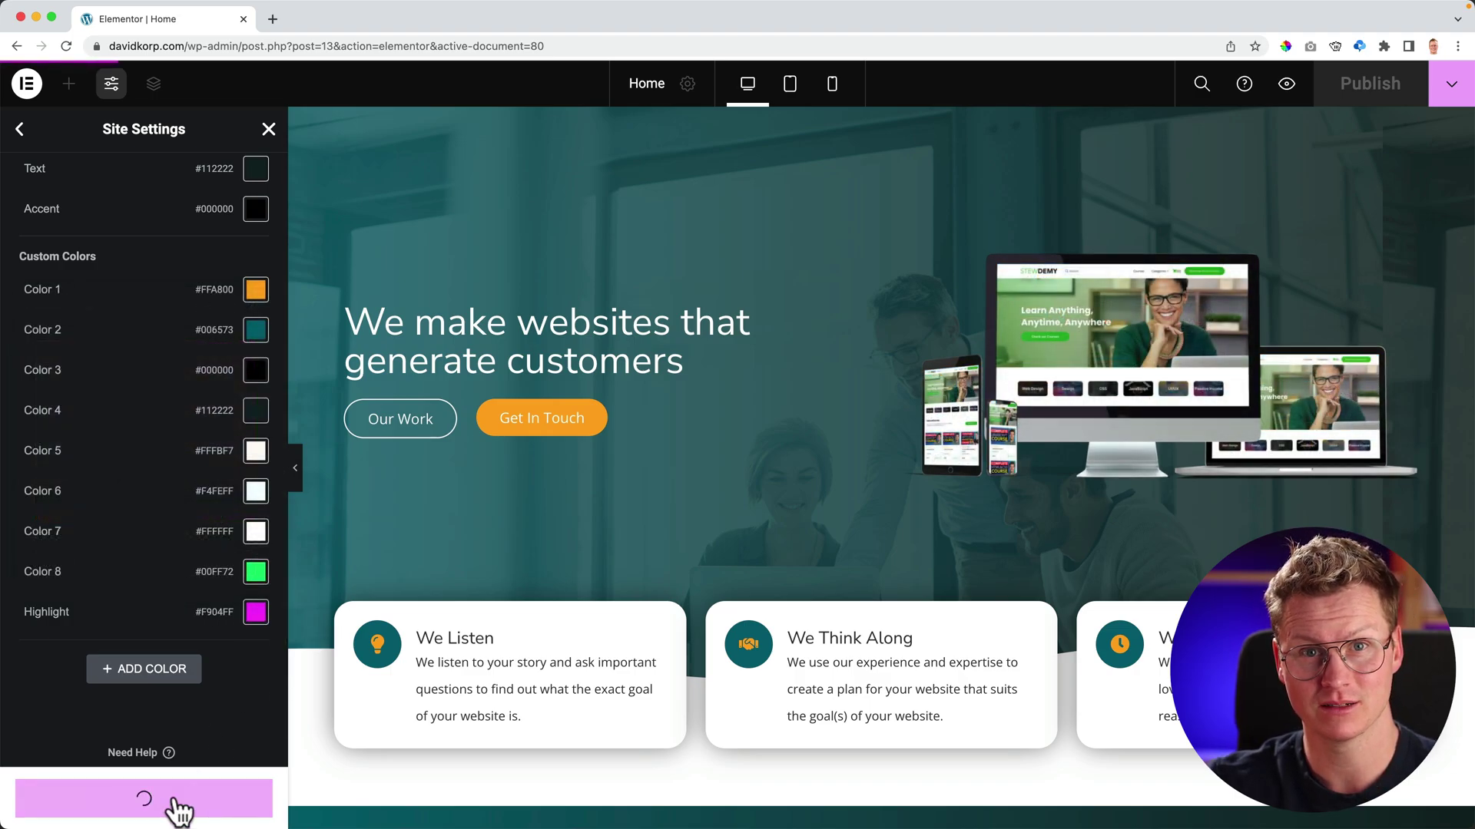
# Preview the saved page and inspect the hero heading in Chrome DevTools.
pyautogui.click(1287, 84)
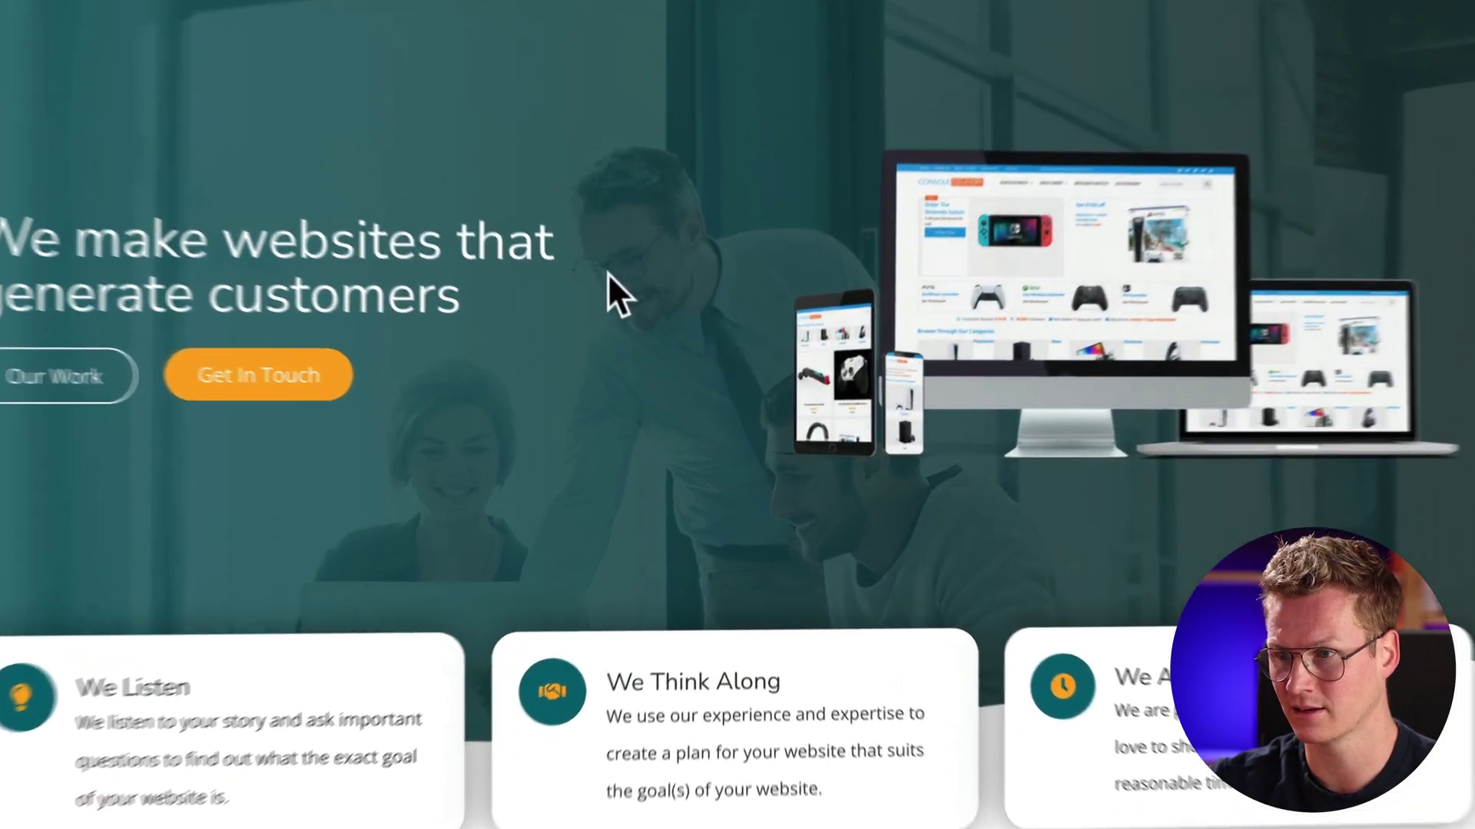
pyautogui.rightClick(642, 331)
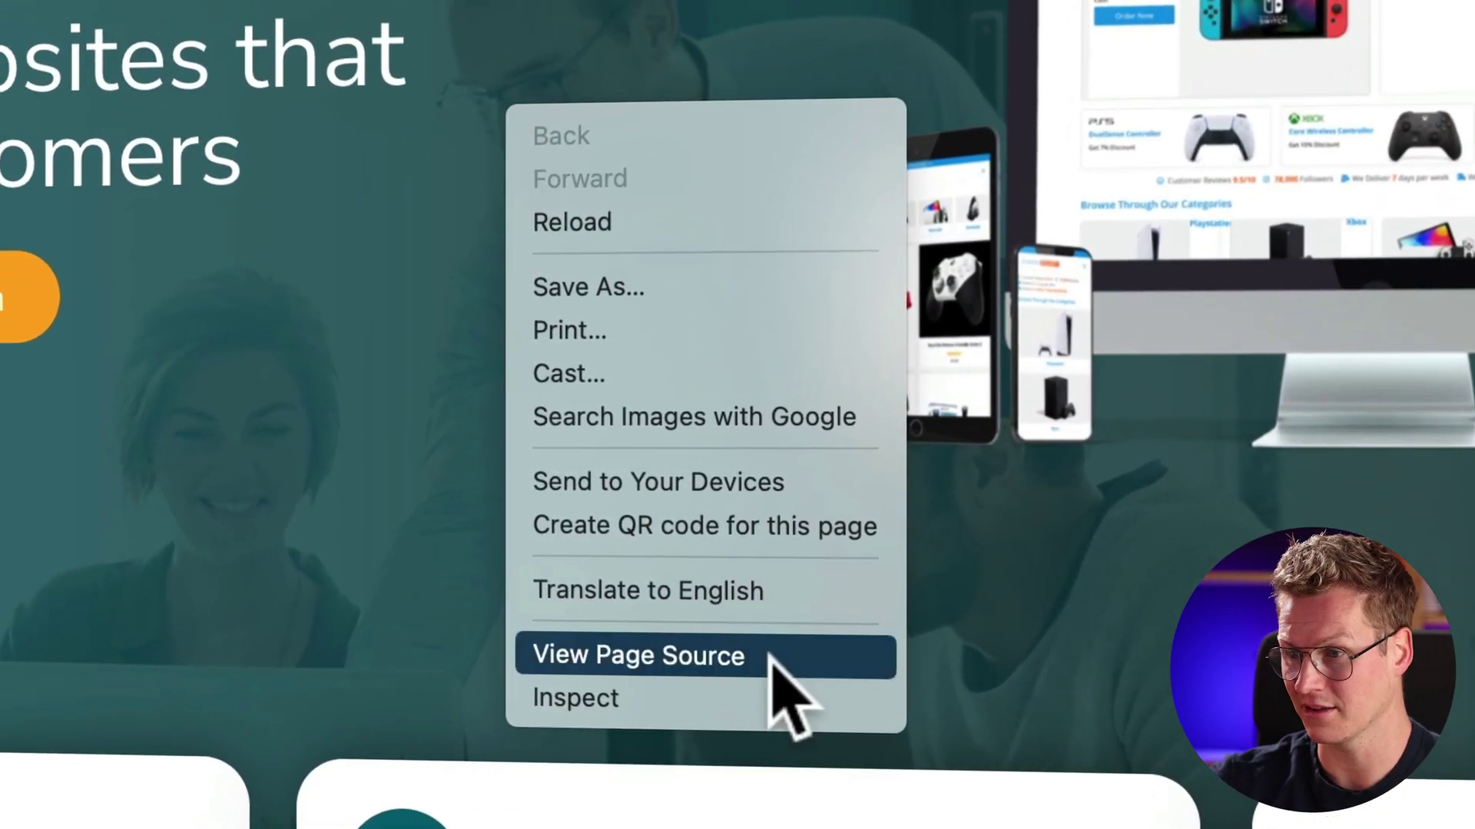
pyautogui.click(725, 695)
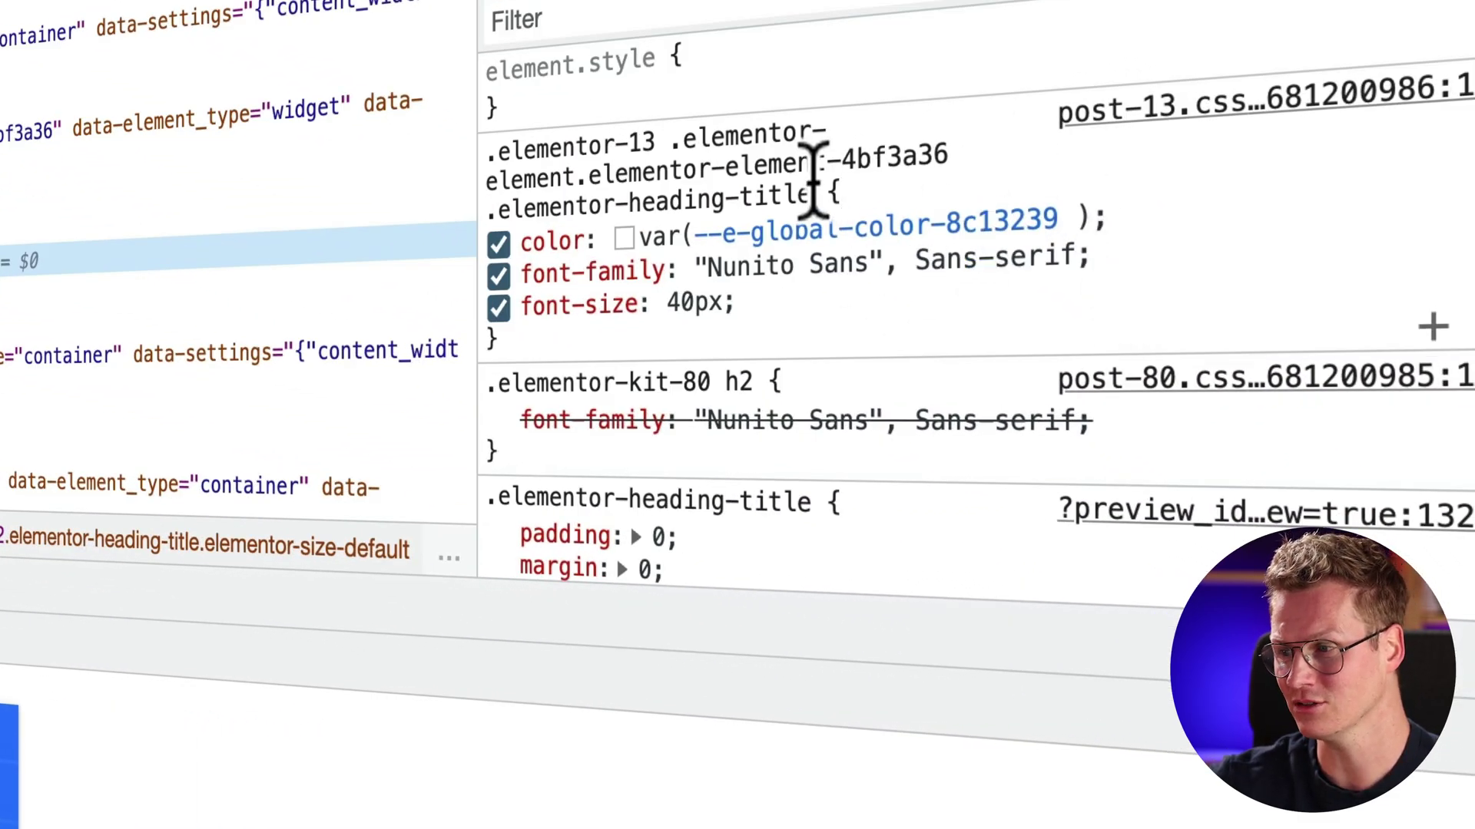
# Locate the Highlight variable under .elementor-kit-80 and copy its name --e-global-color-e86eff3.
pyautogui.scroll(-15, 814, 177)
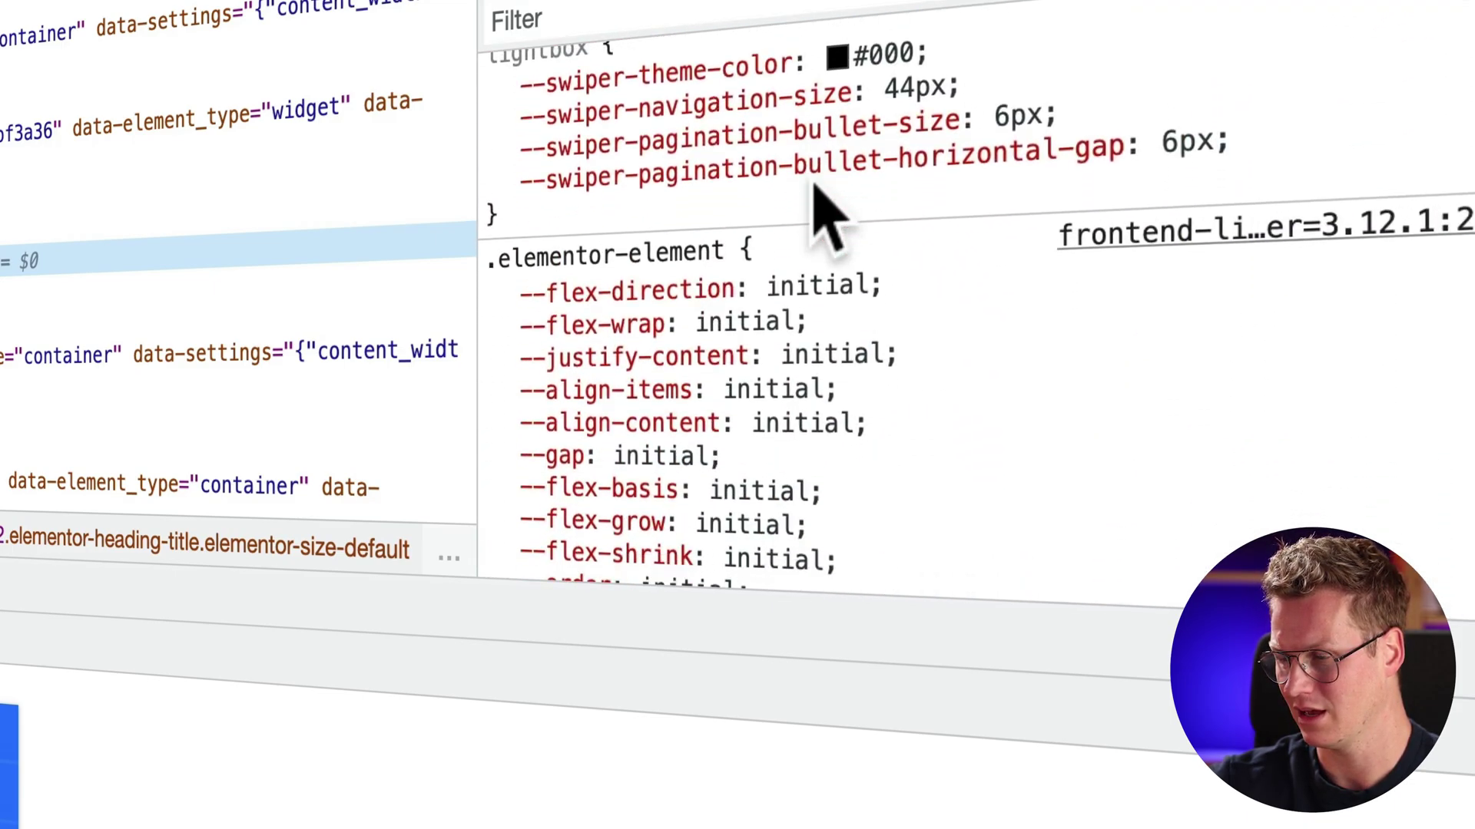
pyautogui.scroll(-15, 821, 199)
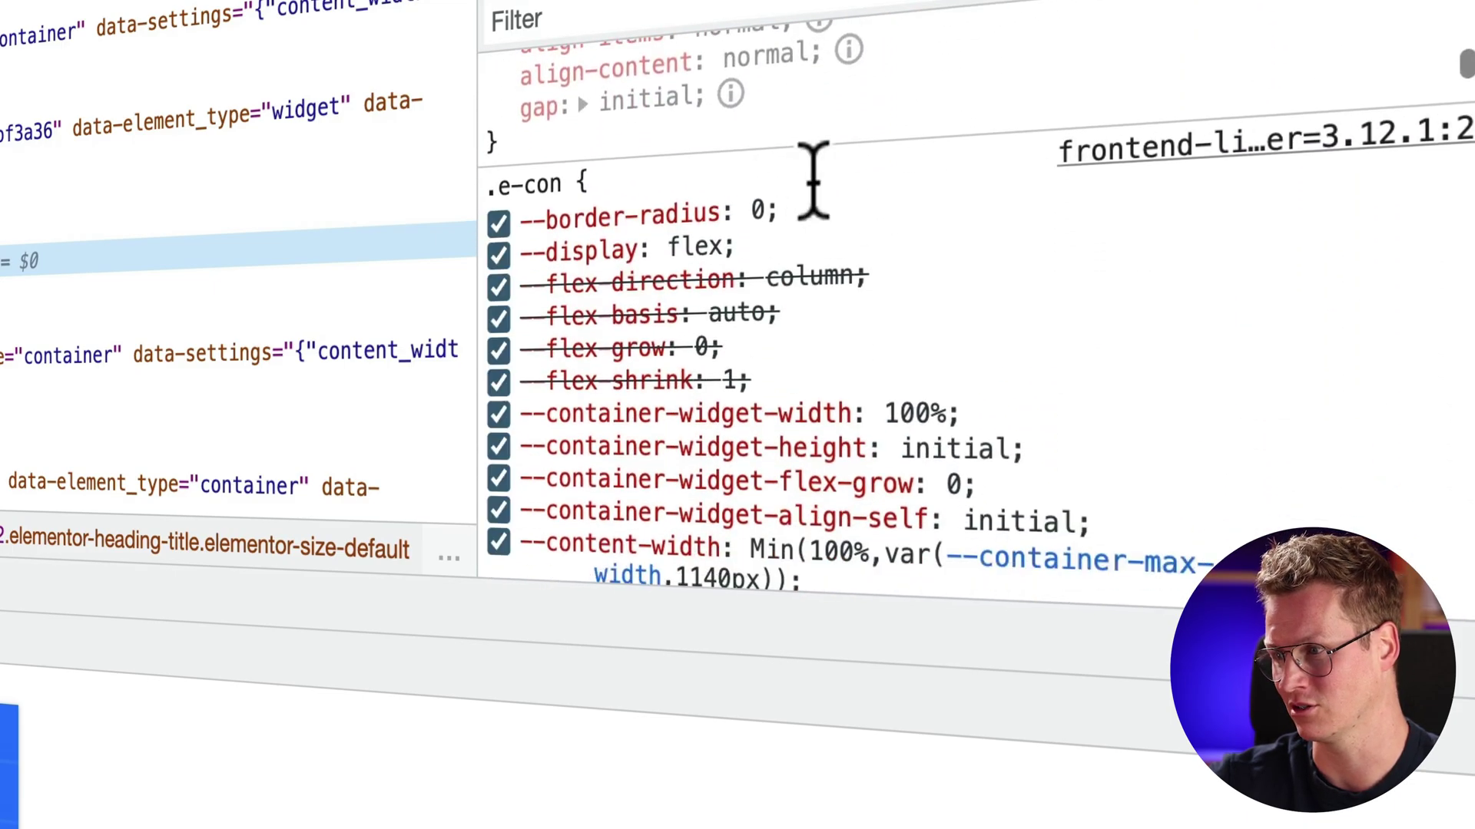
pyautogui.scroll(-15, 812, 181)
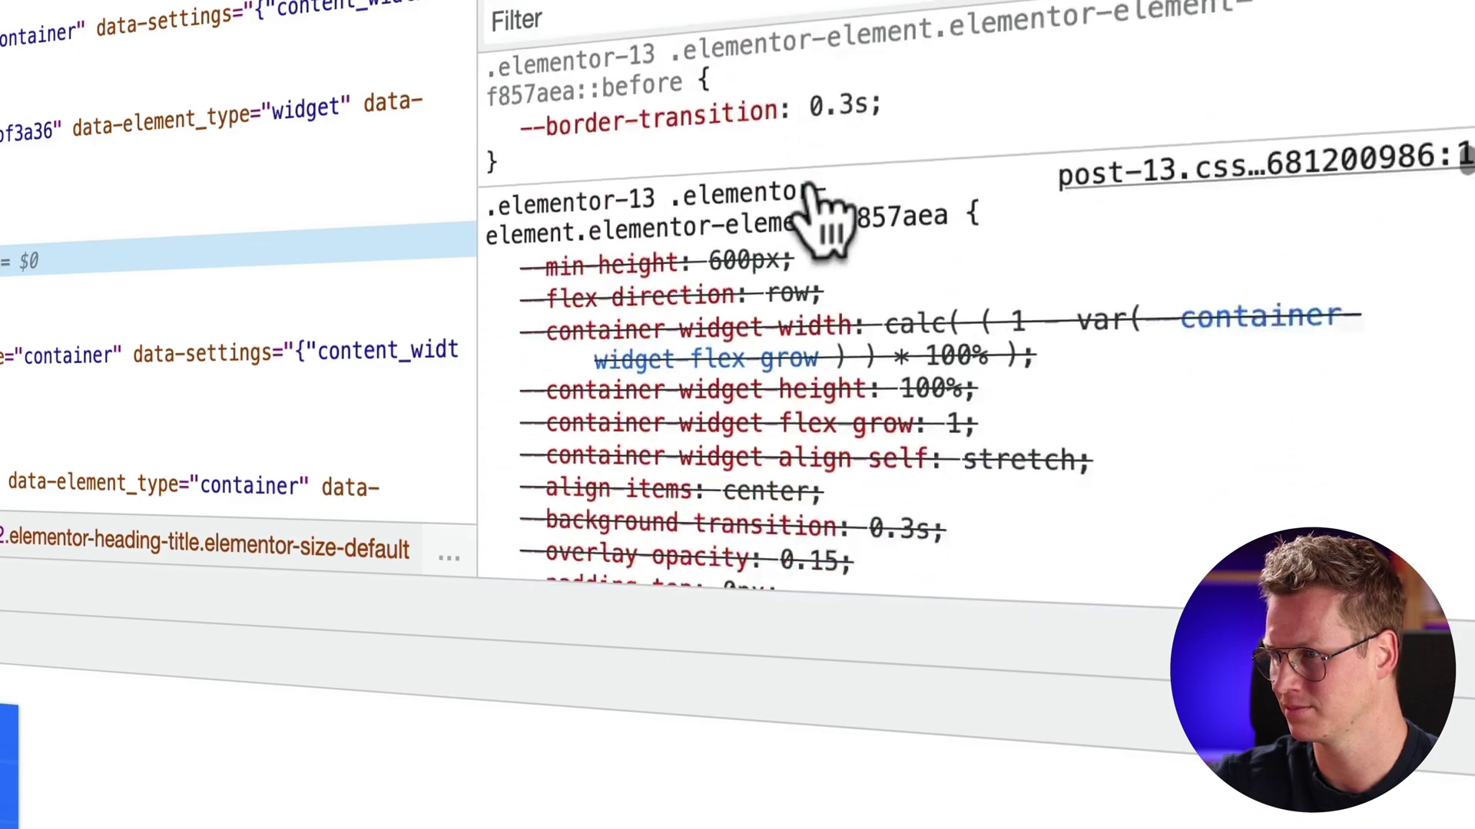
pyautogui.scroll(-15, 822, 199)
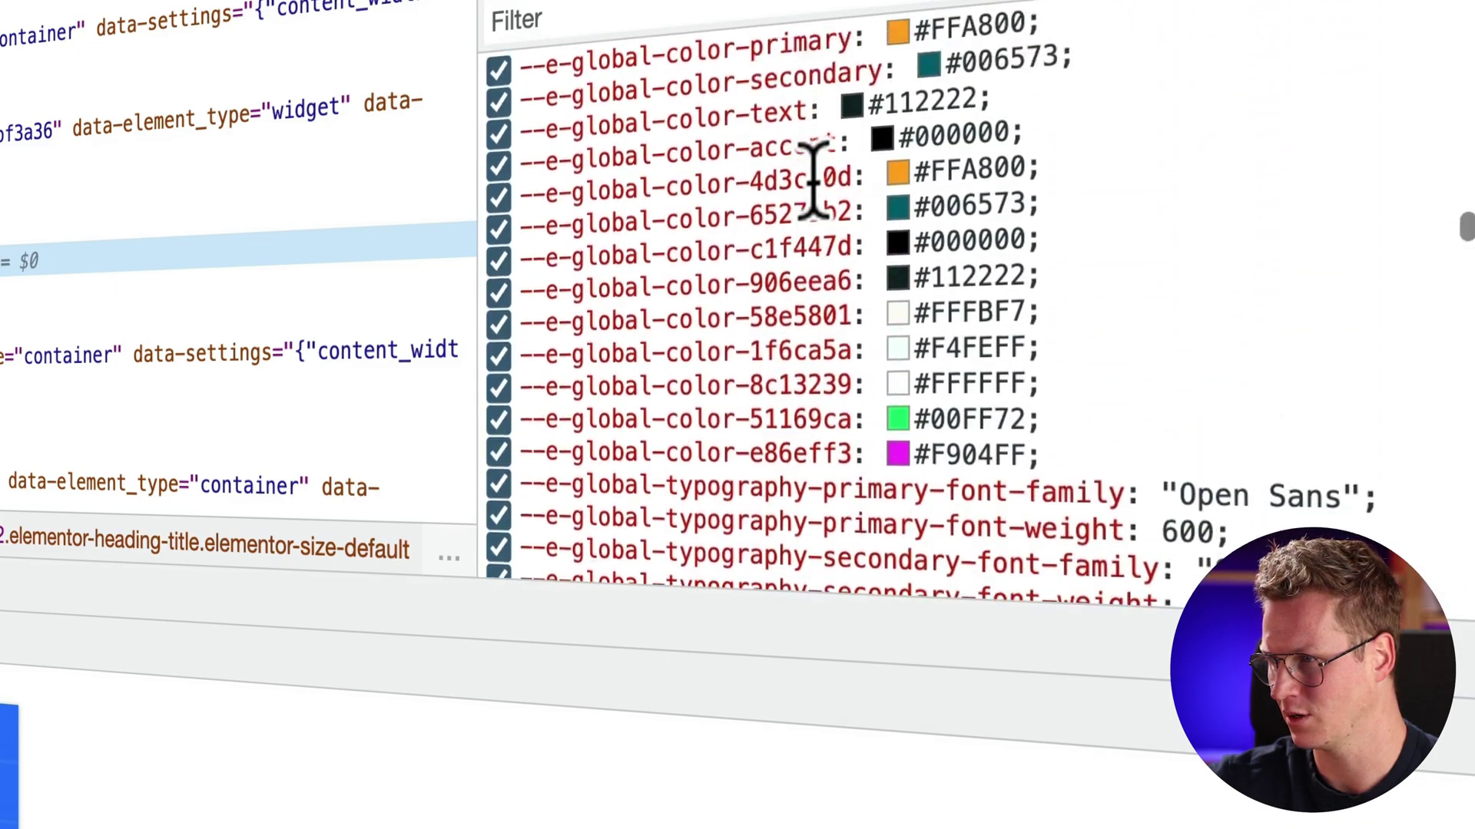
pyautogui.scroll(3, 814, 181)
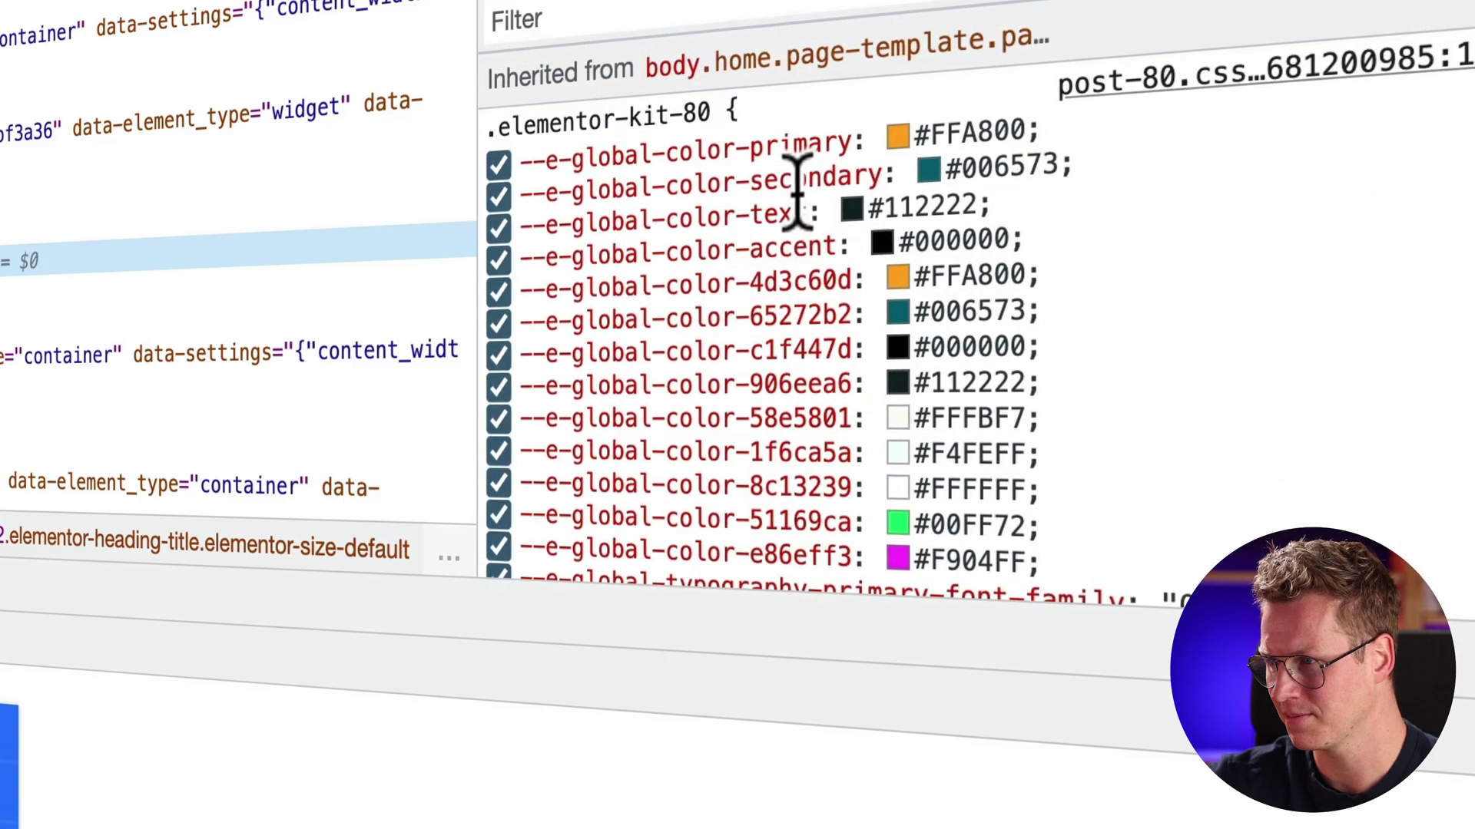
pyautogui.scroll(-2, 806, 215)
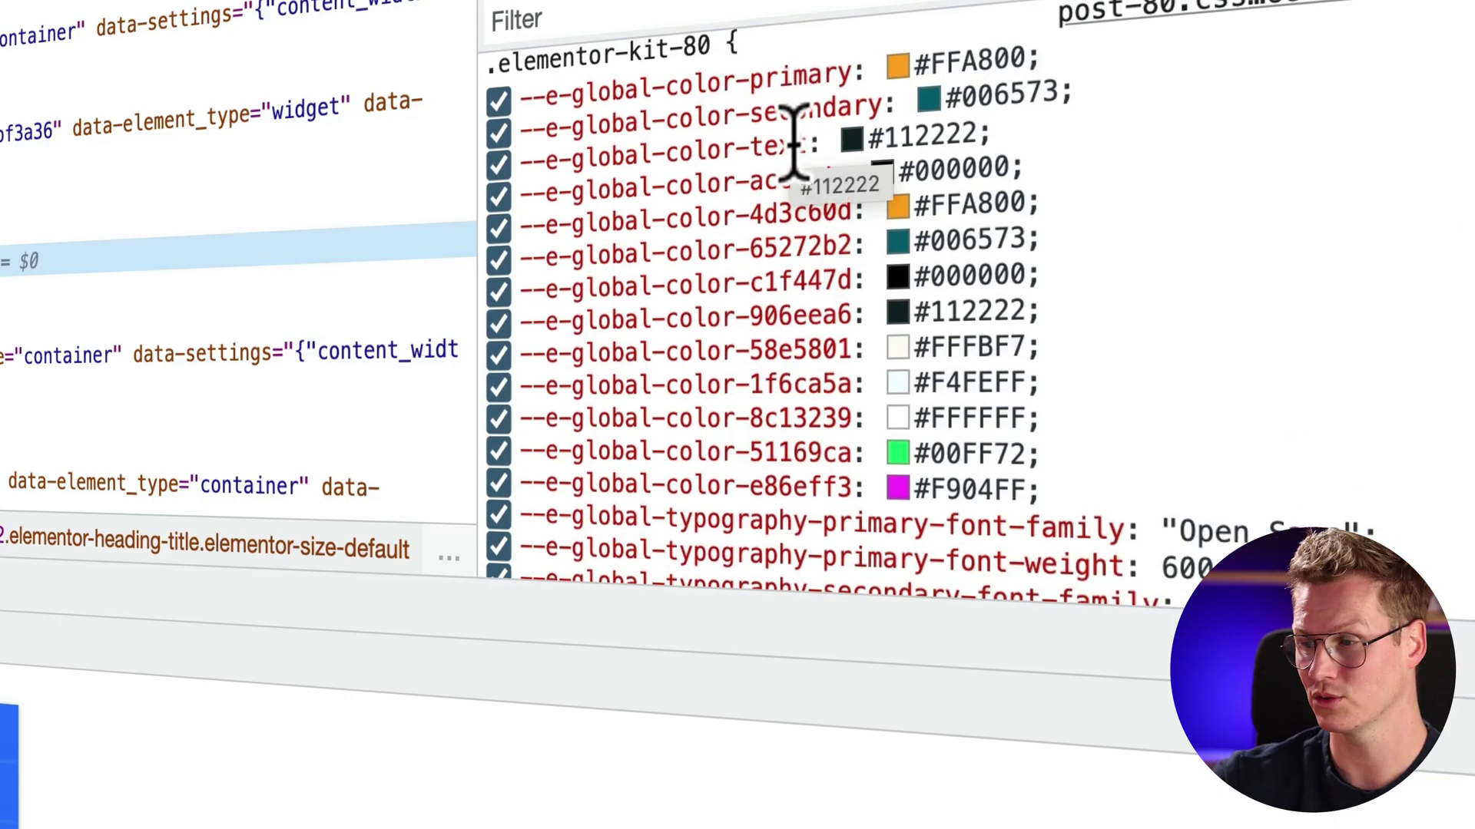
pyautogui.scroll(-4, 791, 142)
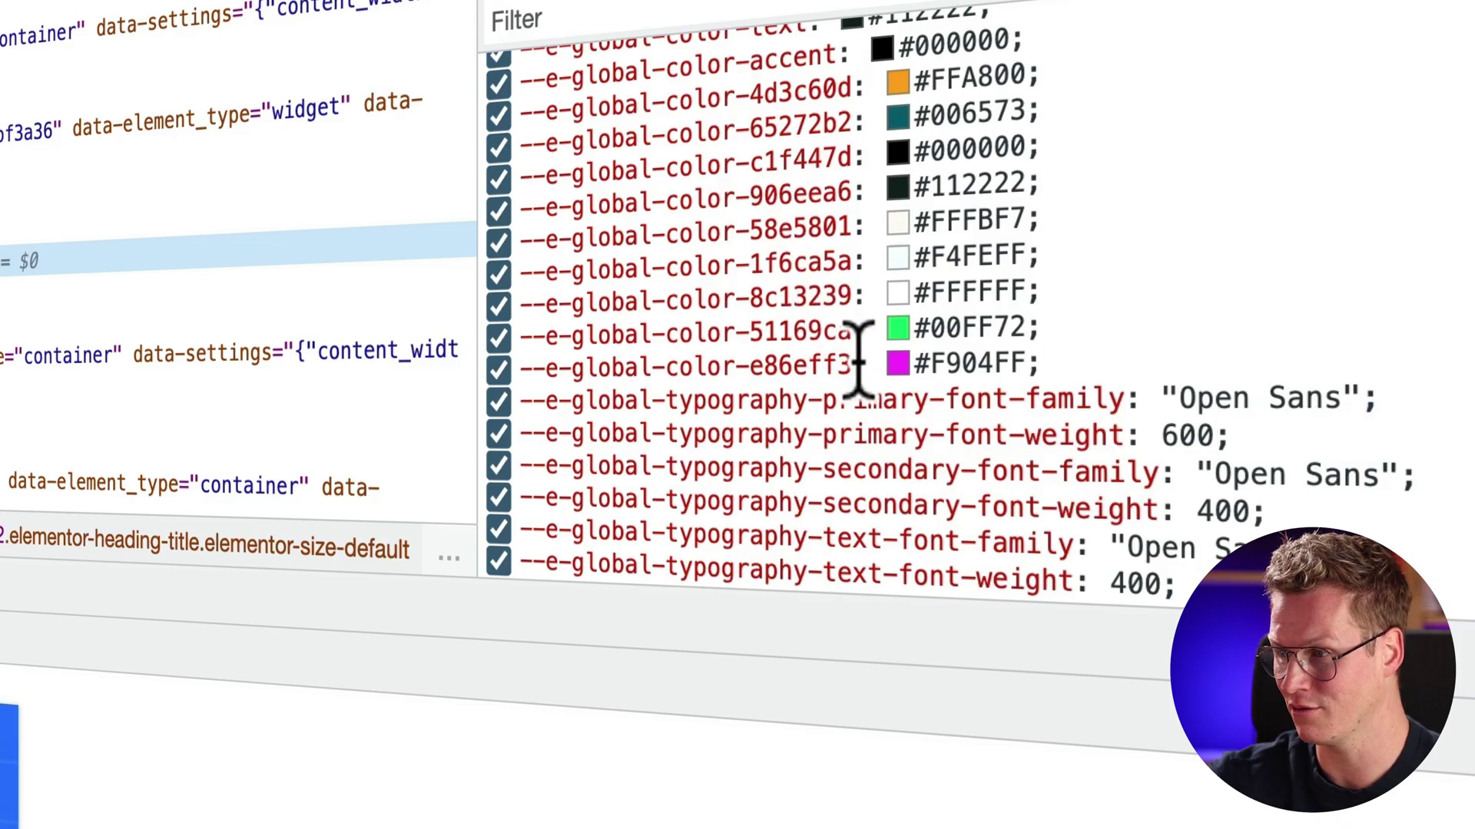
pyautogui.moveTo(863, 363); pyautogui.dragTo(527, 375)
pyautogui.rightClick(622, 379)
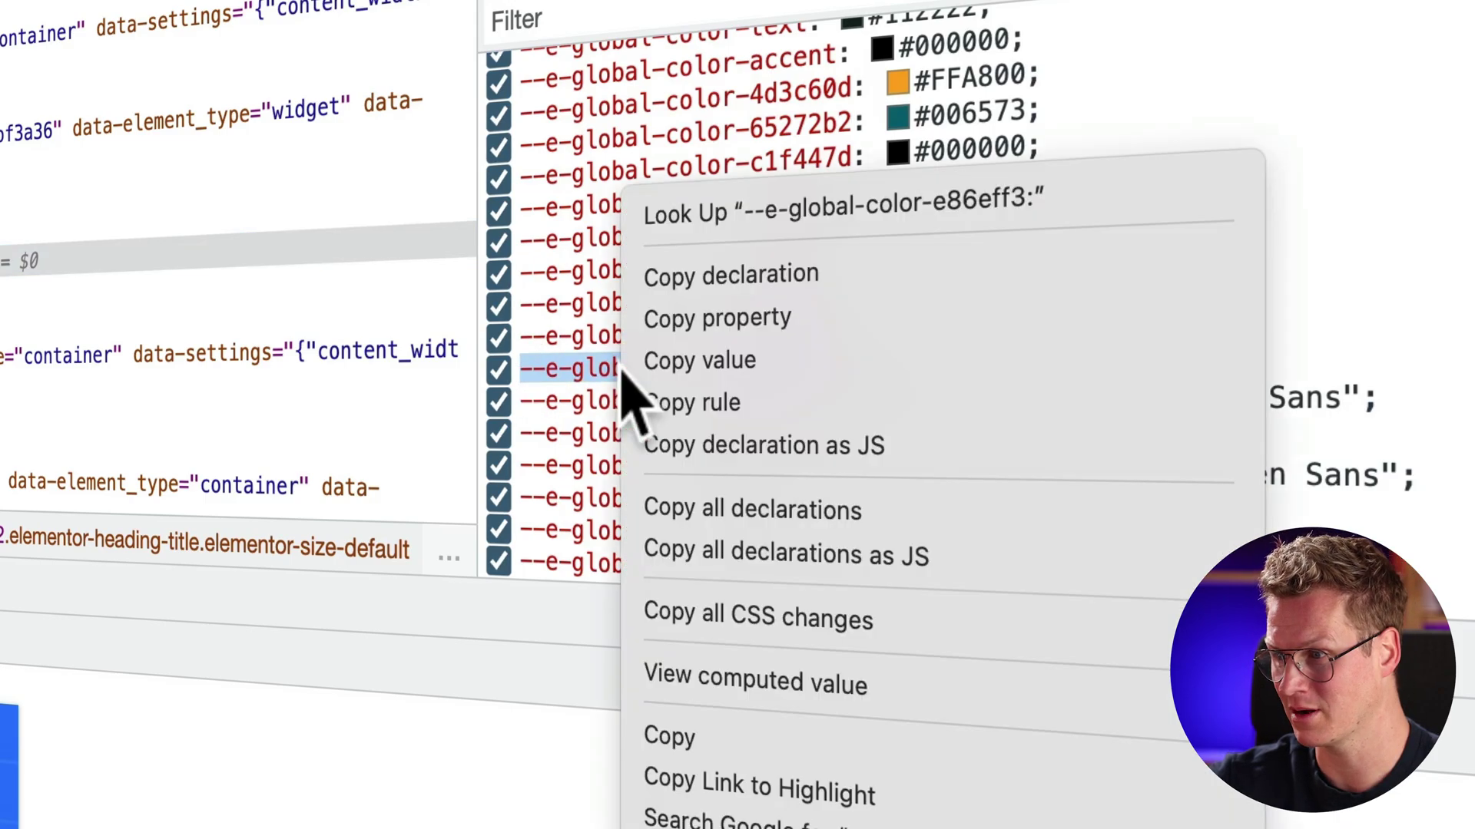
pyautogui.click(659, 736)
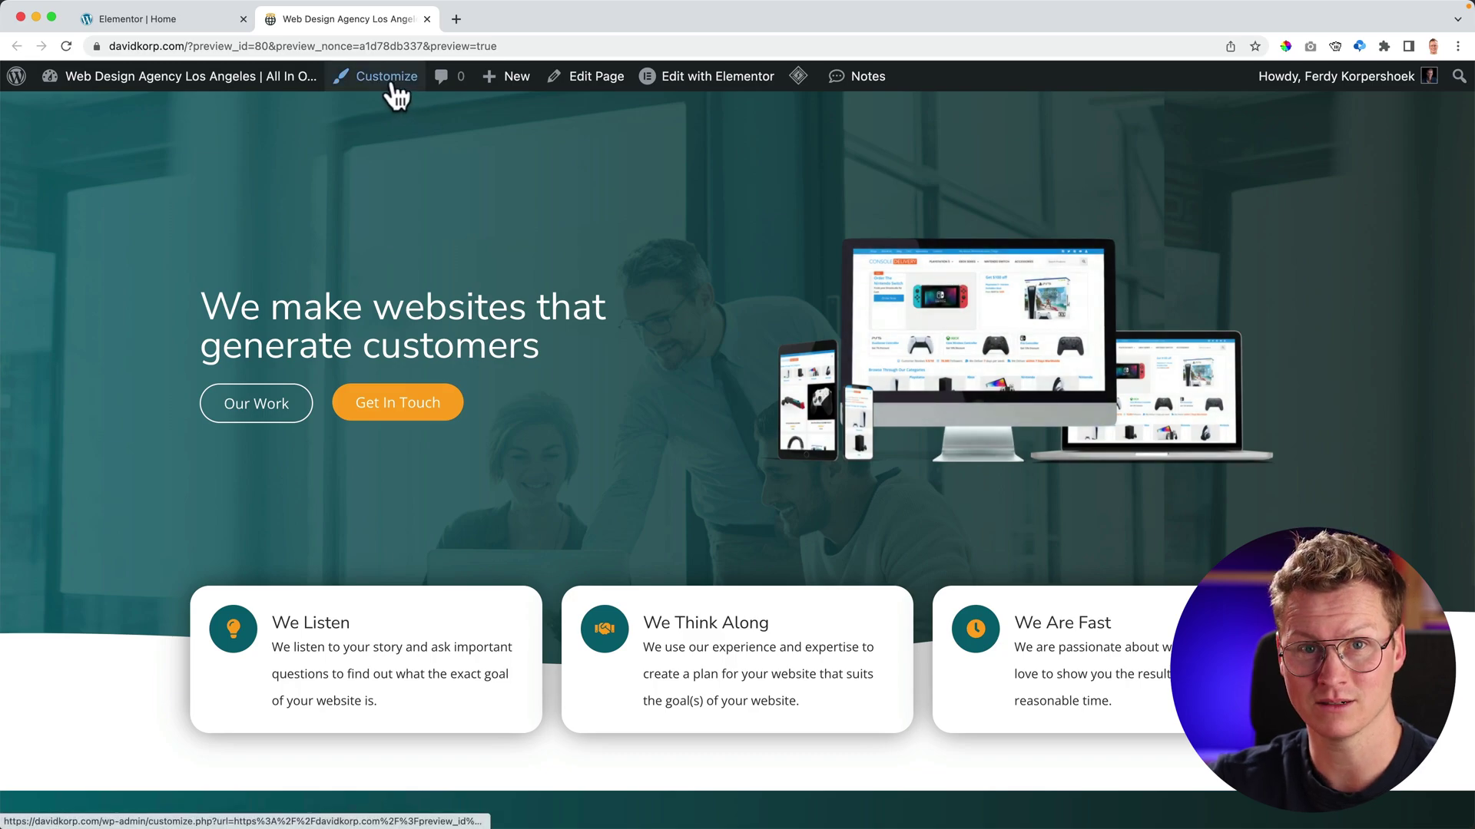
# Open the WordPress Customizer on the homepage to show its customisation sections.
pyautogui.click(391, 85)
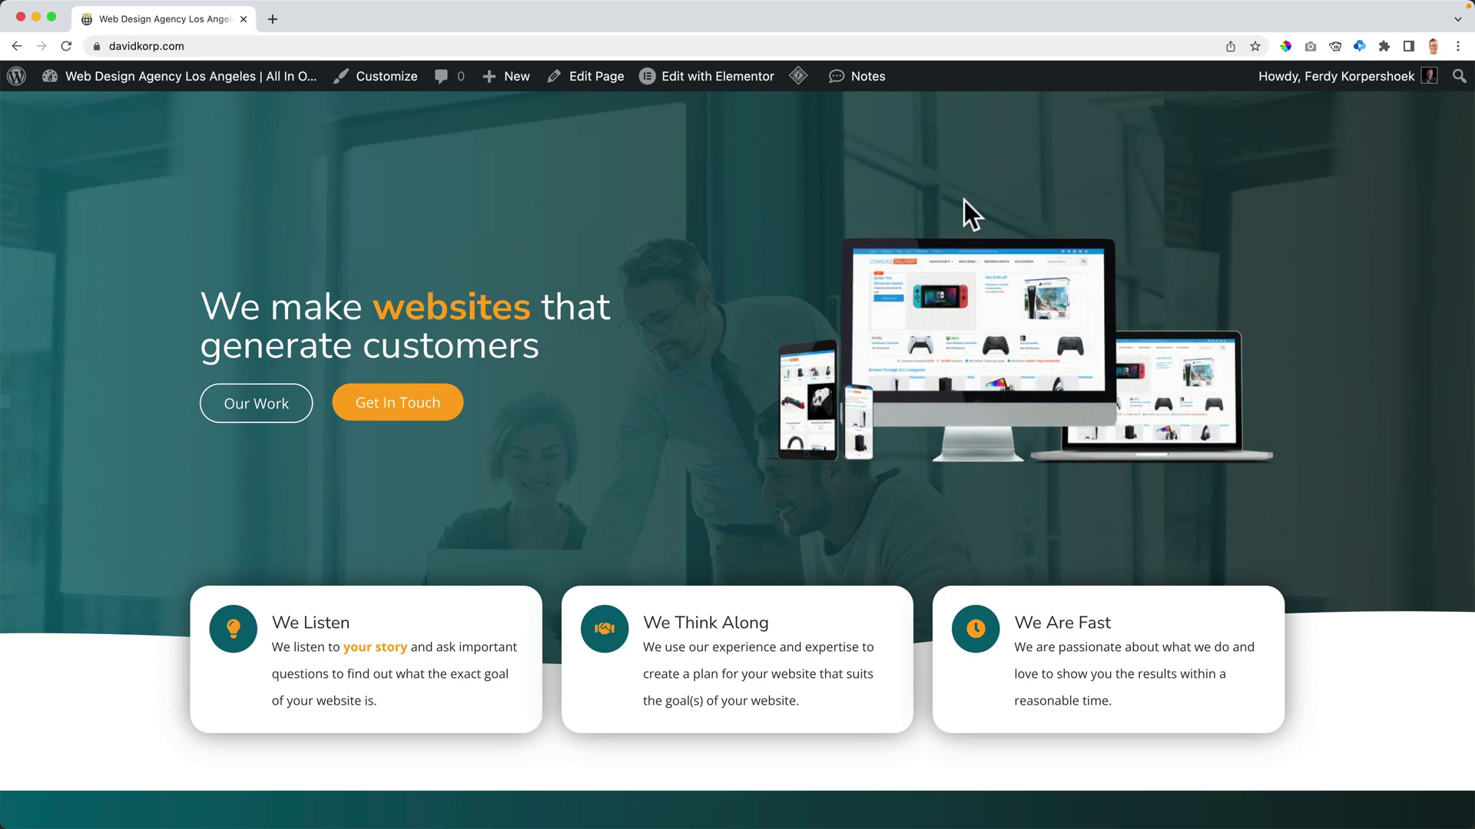
pyautogui.click(704, 80)
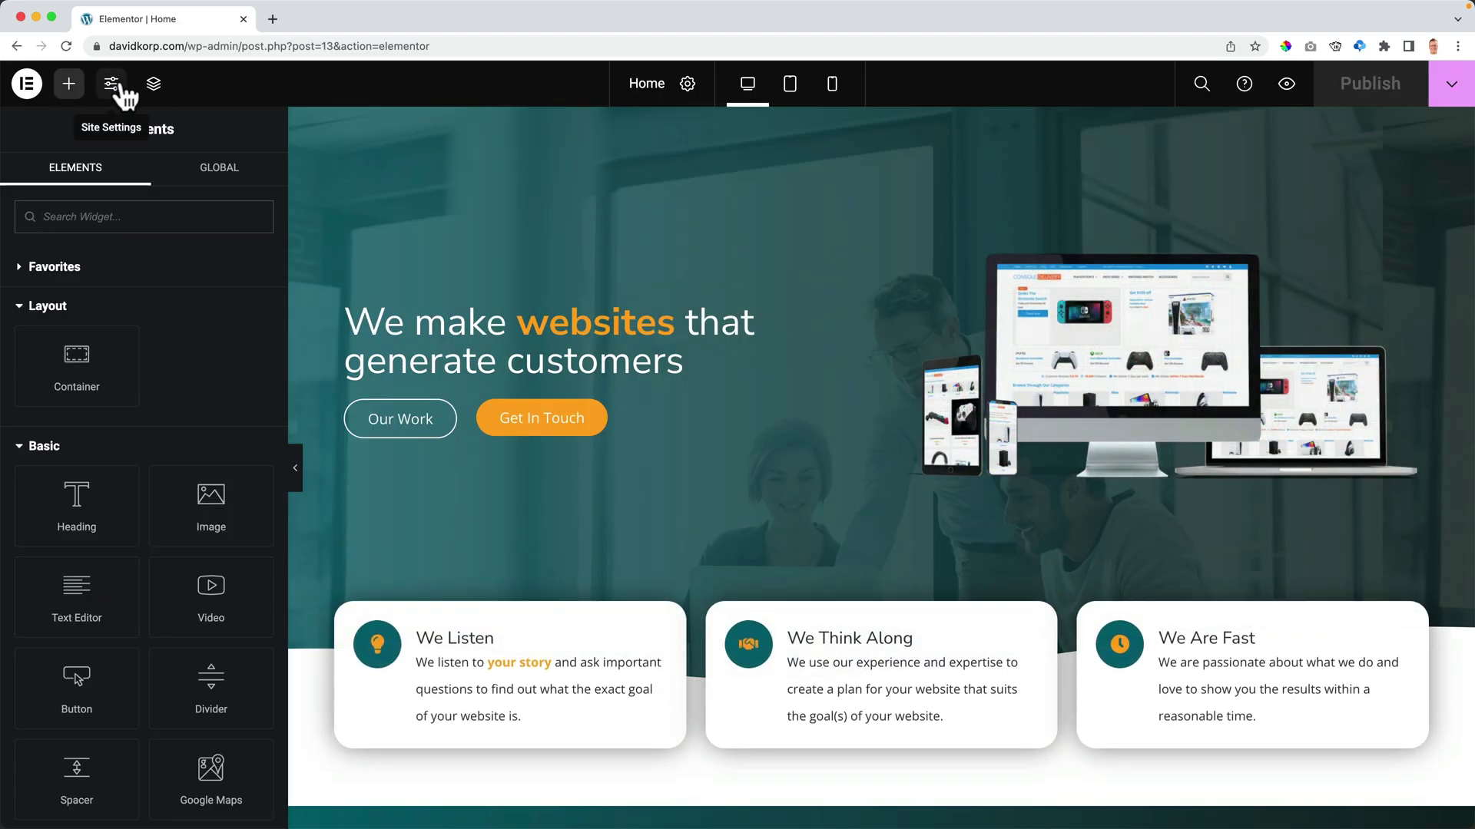
pyautogui.click(115, 84)
pyautogui.scroll(-4, 121, 302)
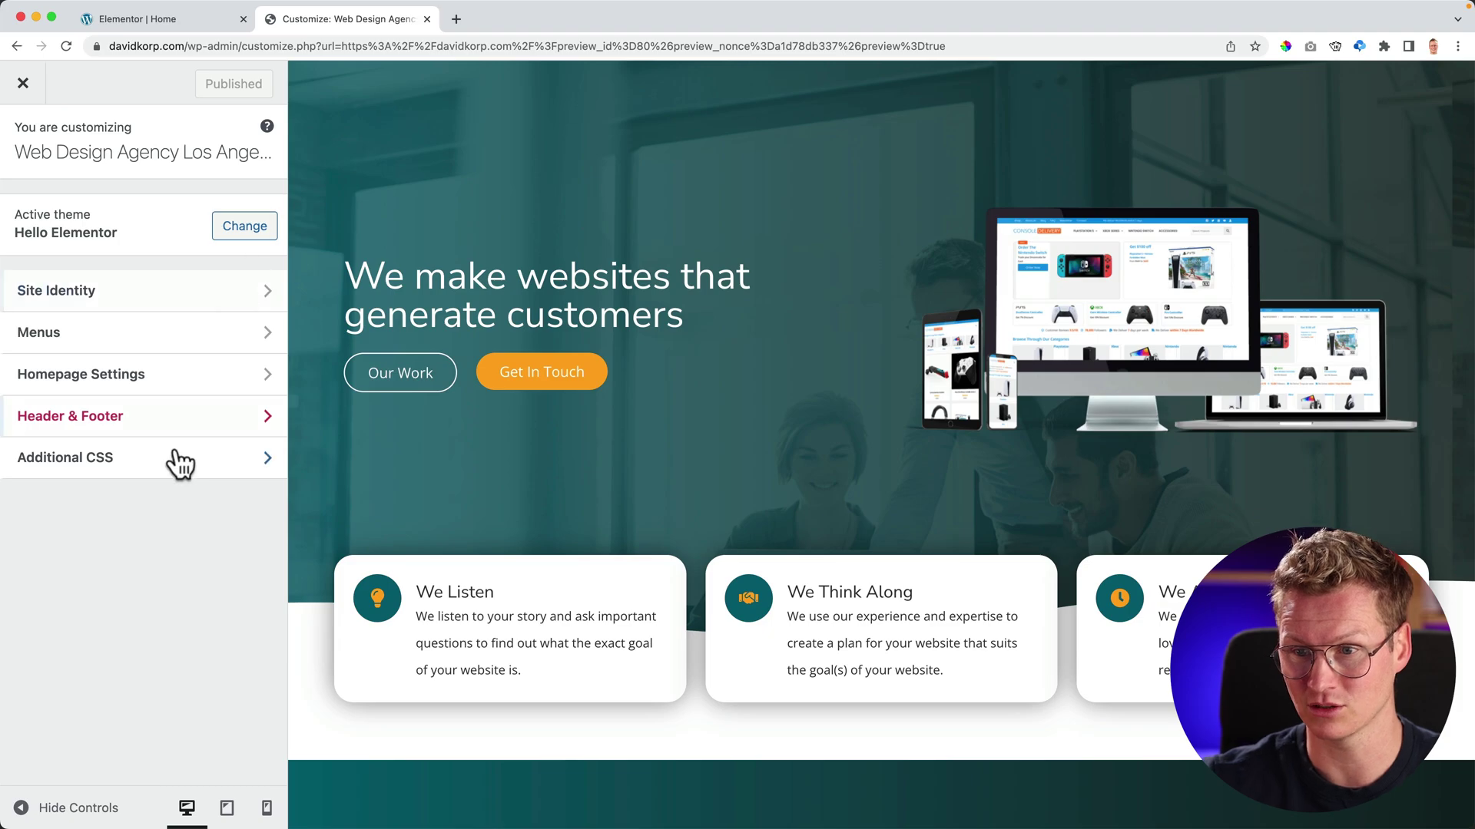
# Paste --e-global-color-e86eff3 into Additional CSS and leave blank lines above it for a new rule.
pyautogui.click(179, 461)
pyautogui.click(138, 609)
pyautogui.press('super+v')
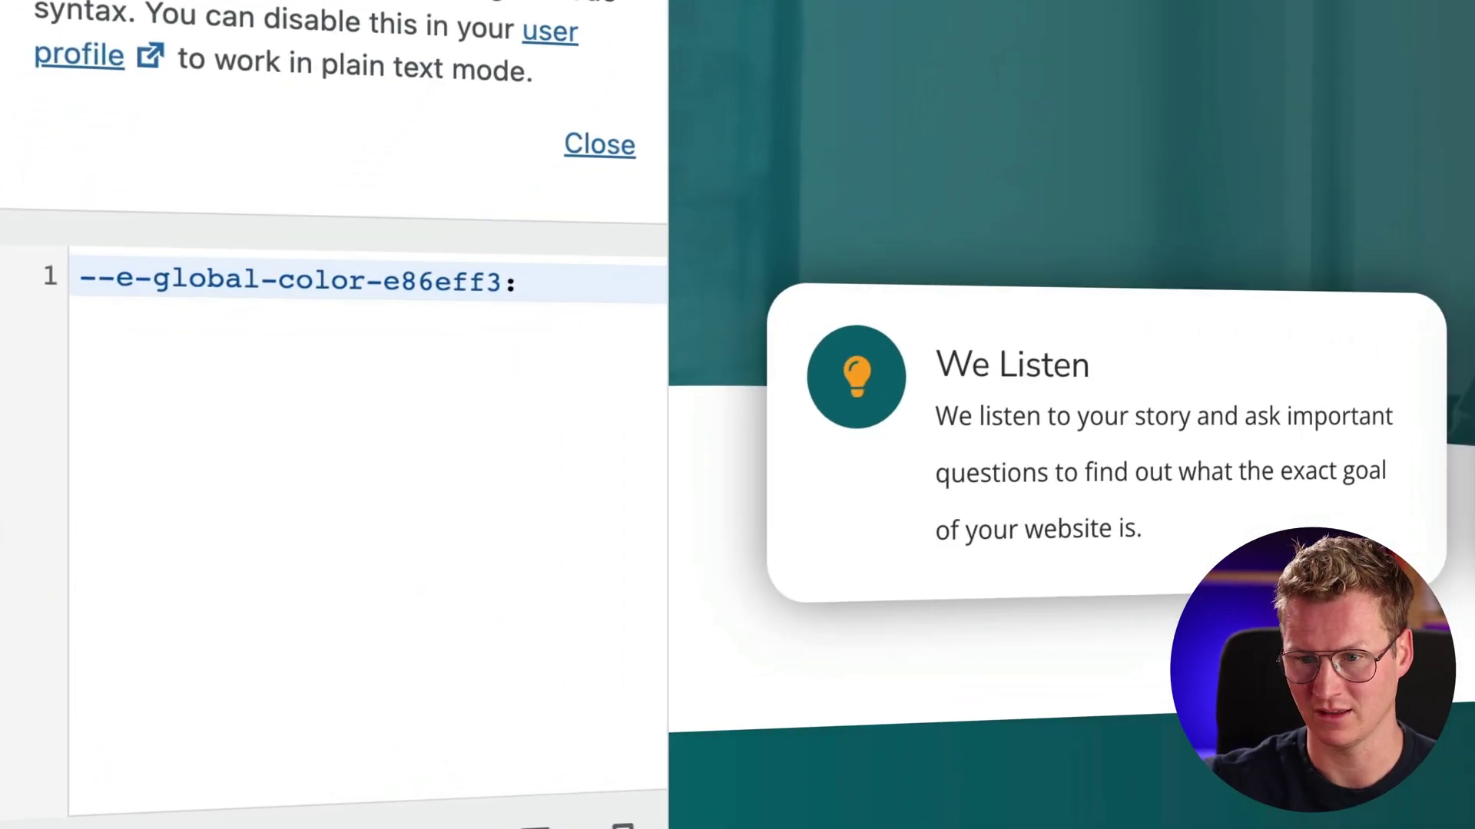
pyautogui.press('Return')
pyautogui.press('Return')
pyautogui.press('Up')
pyautogui.press('Up')
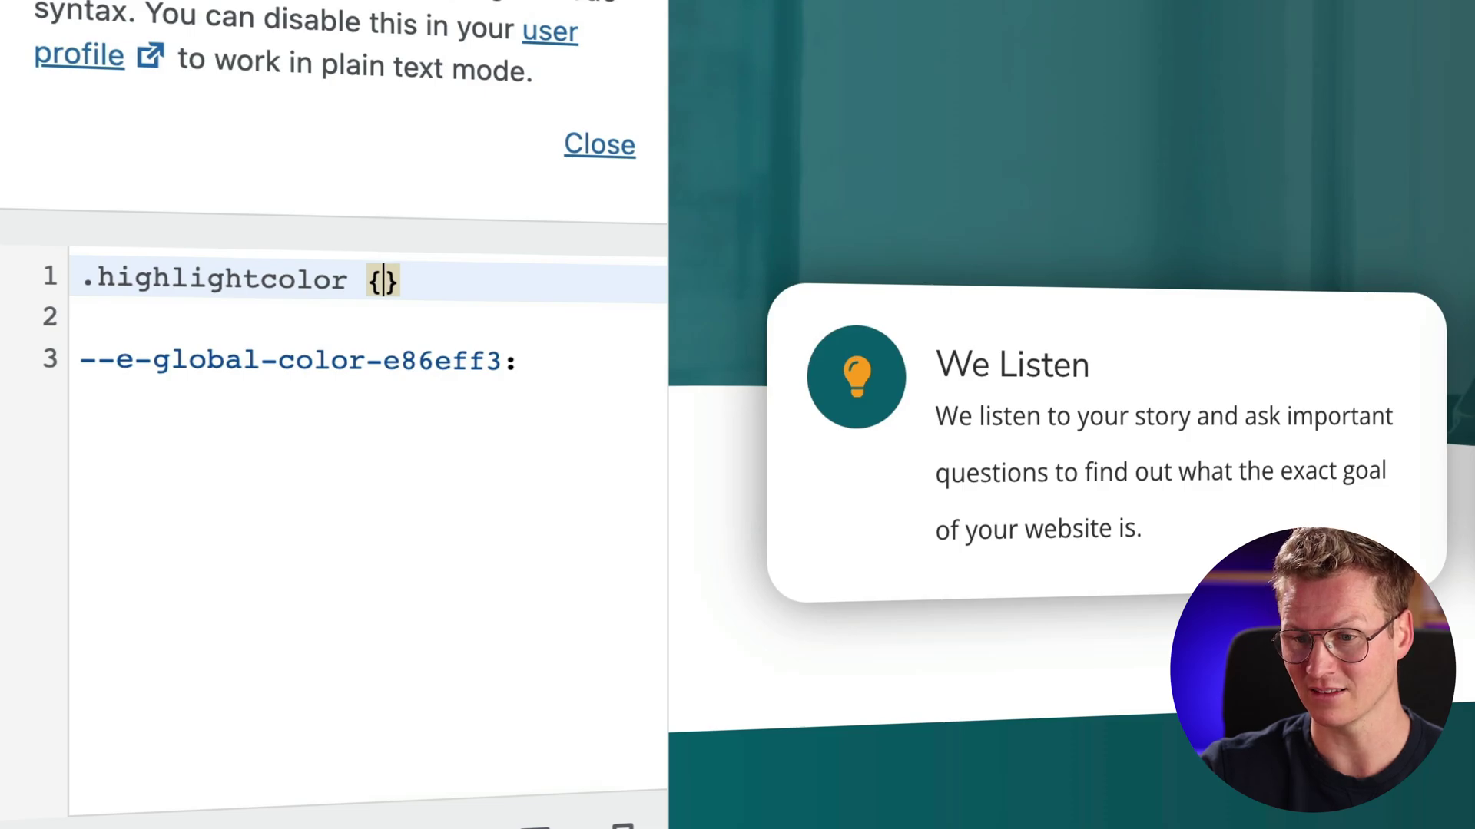
# Add color: var(--e-global-color-e86eff3); inside the .highlightcolor rule.
pyautogui.press('Return')
pyautogui.press('Return')
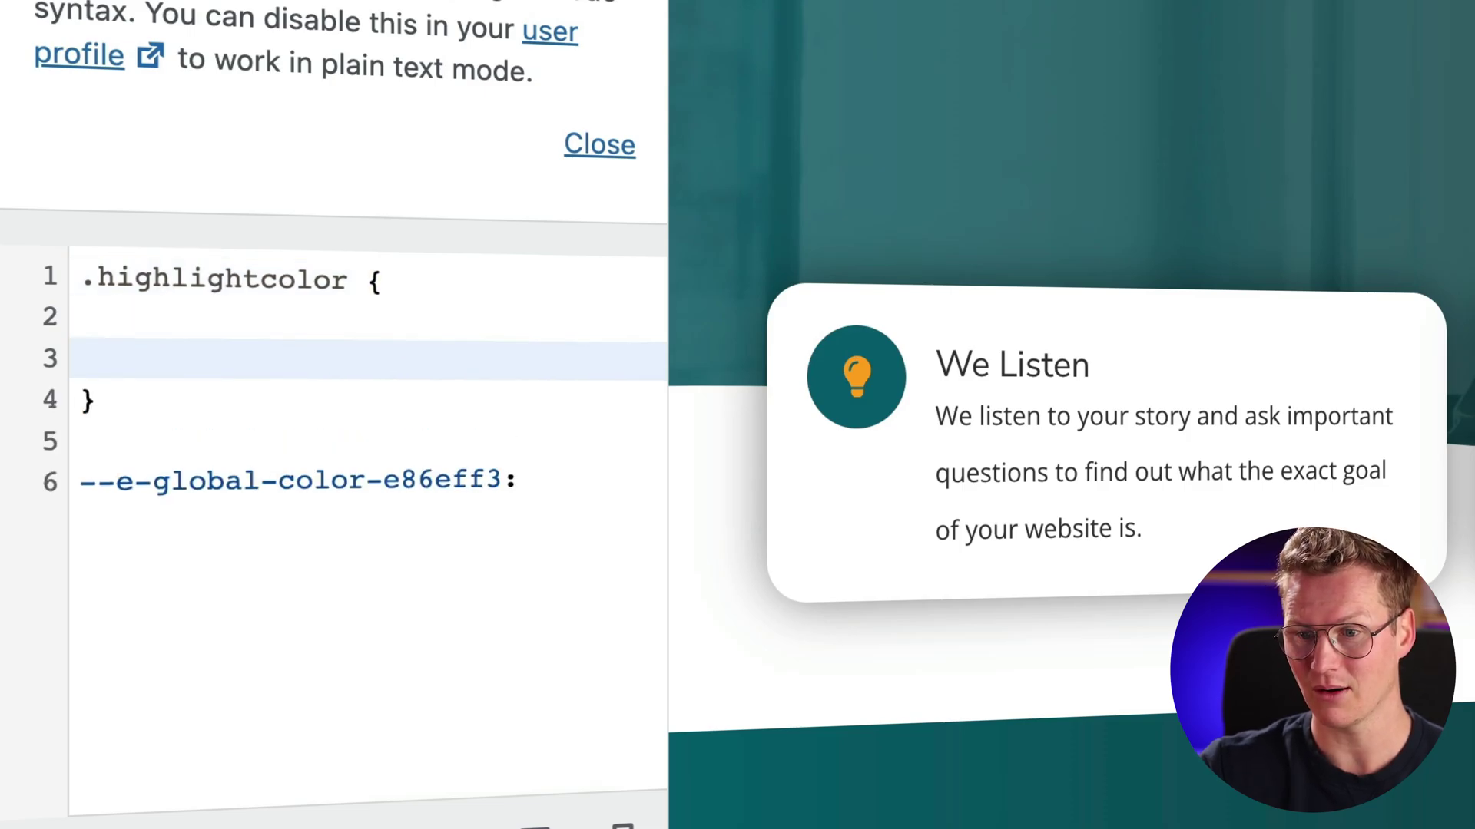
pyautogui.click(114, 317)
pyautogui.write('color:')
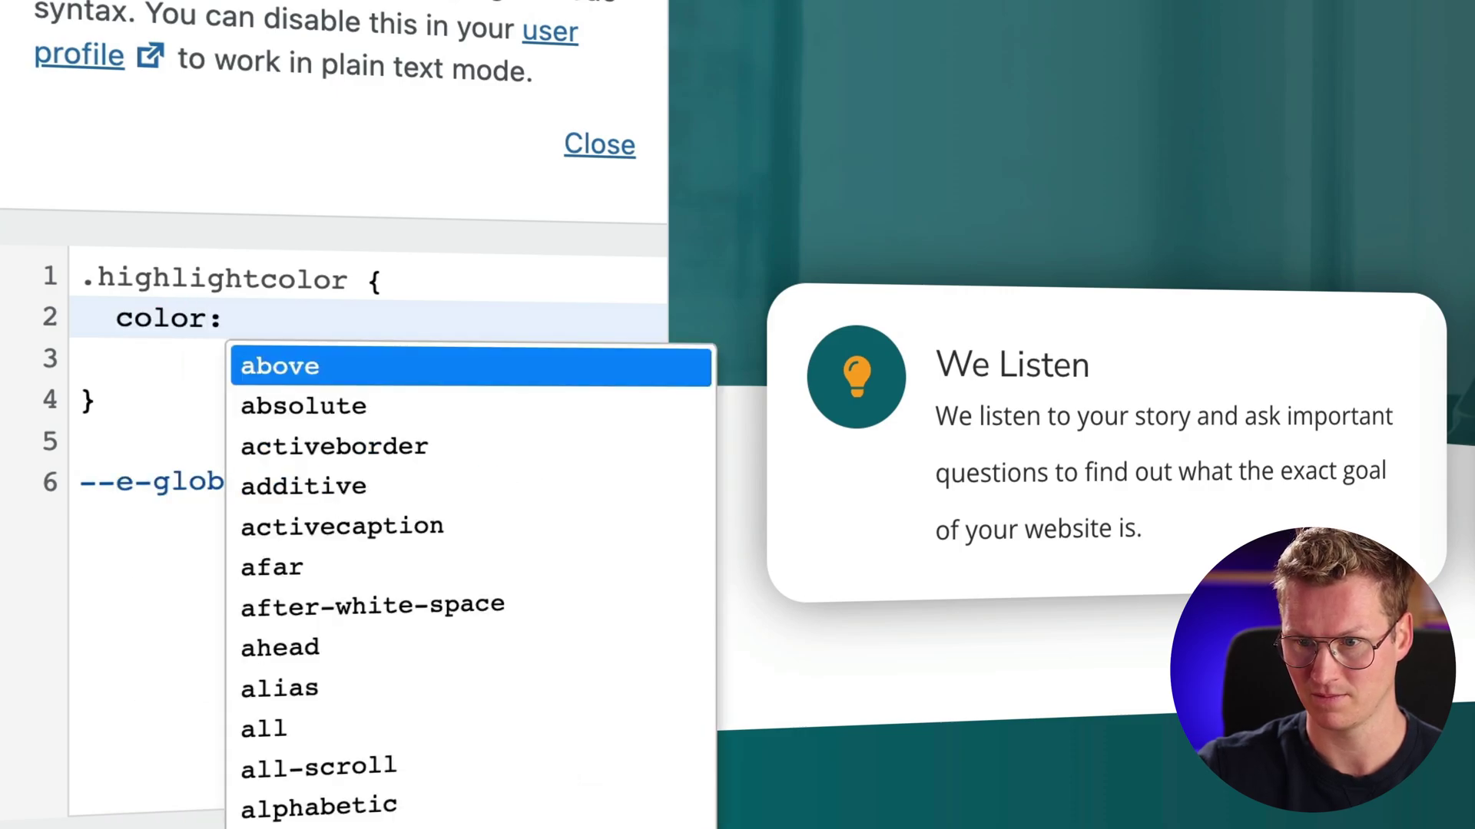
pyautogui.write(' var(')
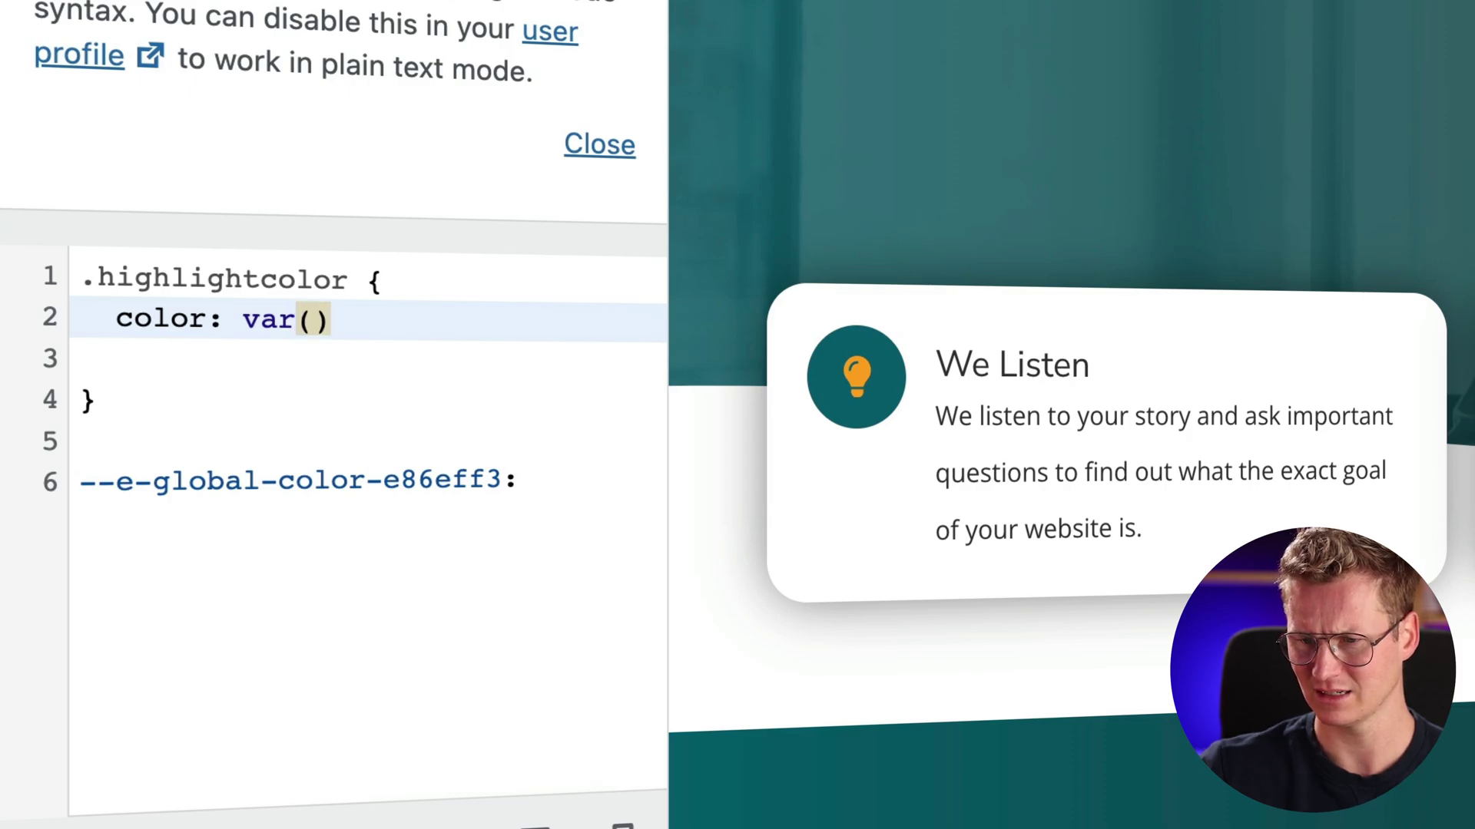
pyautogui.moveTo(503, 480); pyautogui.dragTo(77, 481)
pyautogui.hotkey('ctrl', 'c')
pyautogui.click(527, 482)
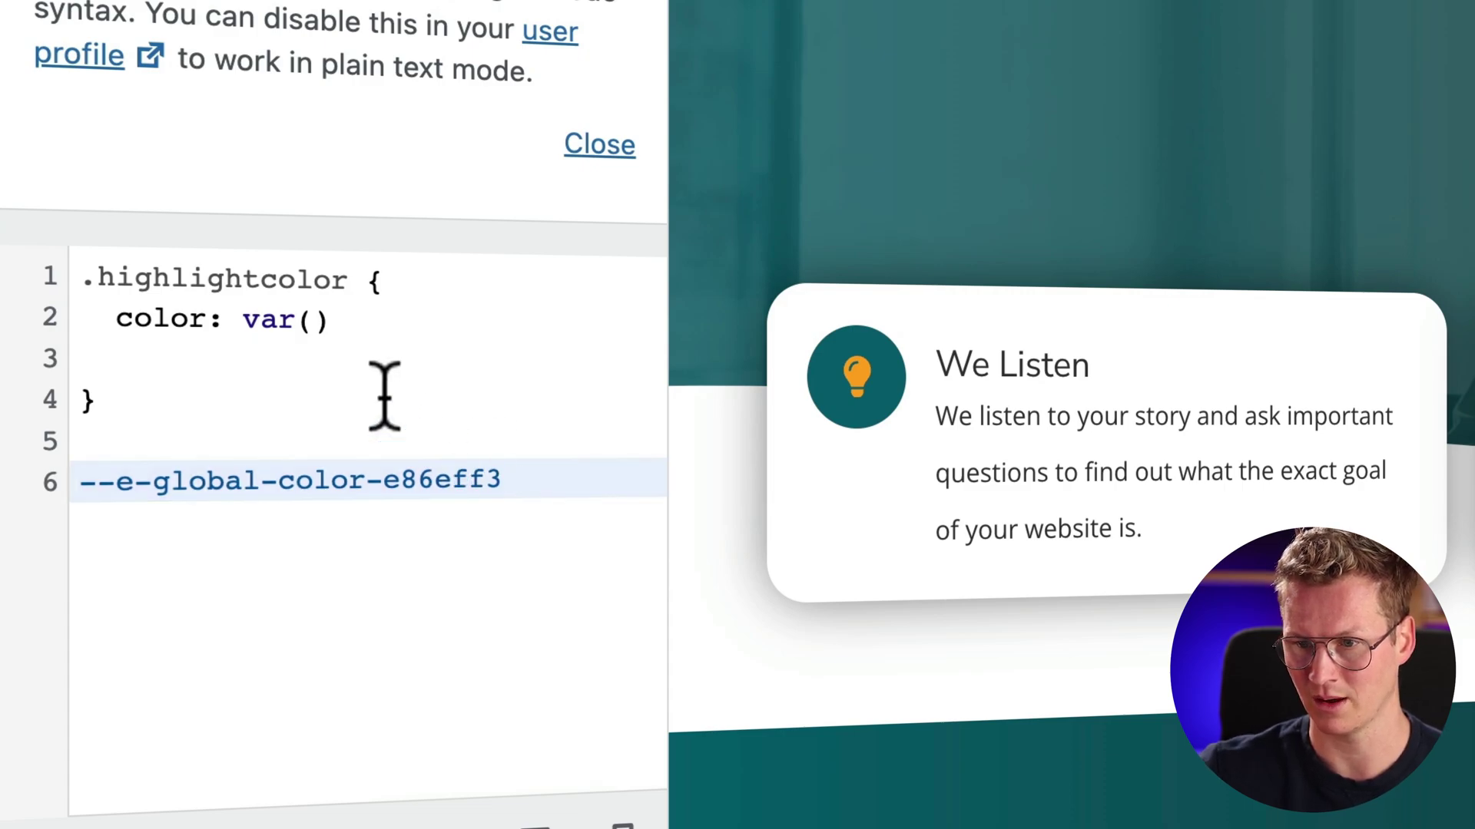
pyautogui.click(313, 324)
pyautogui.hotkey('ctrl', 'v')
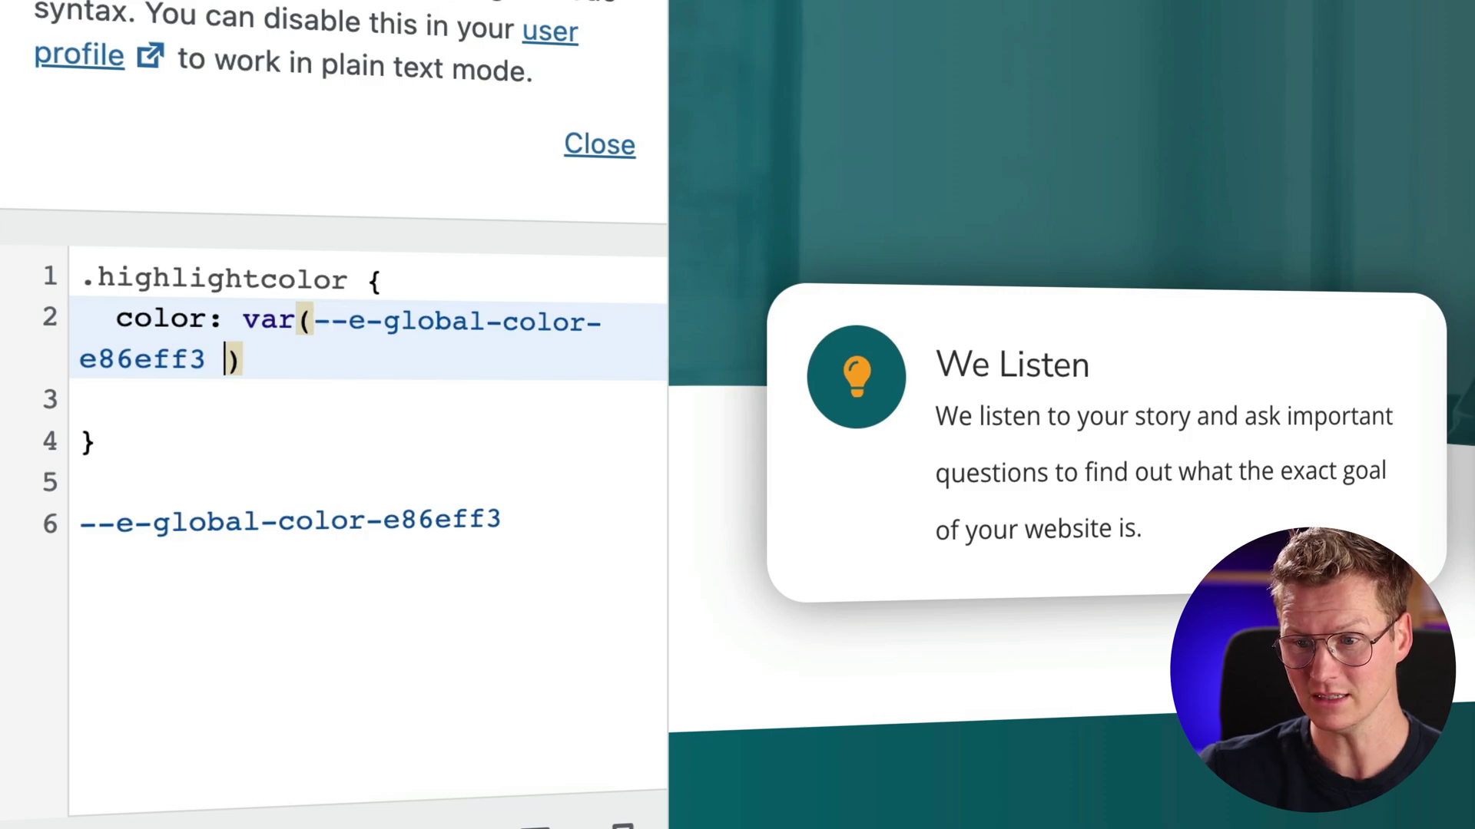
pyautogui.click(254, 358)
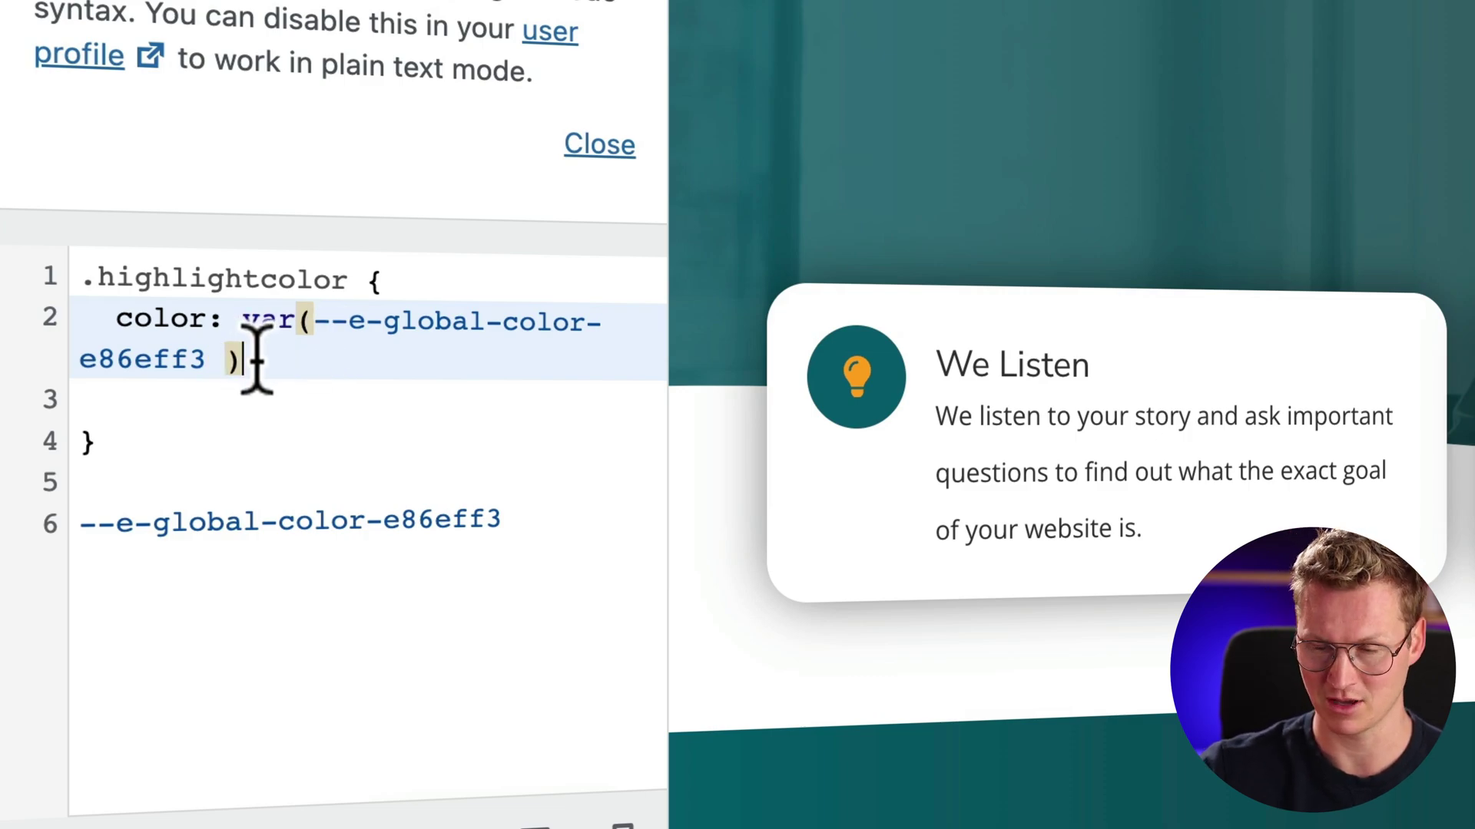
pyautogui.write(';')
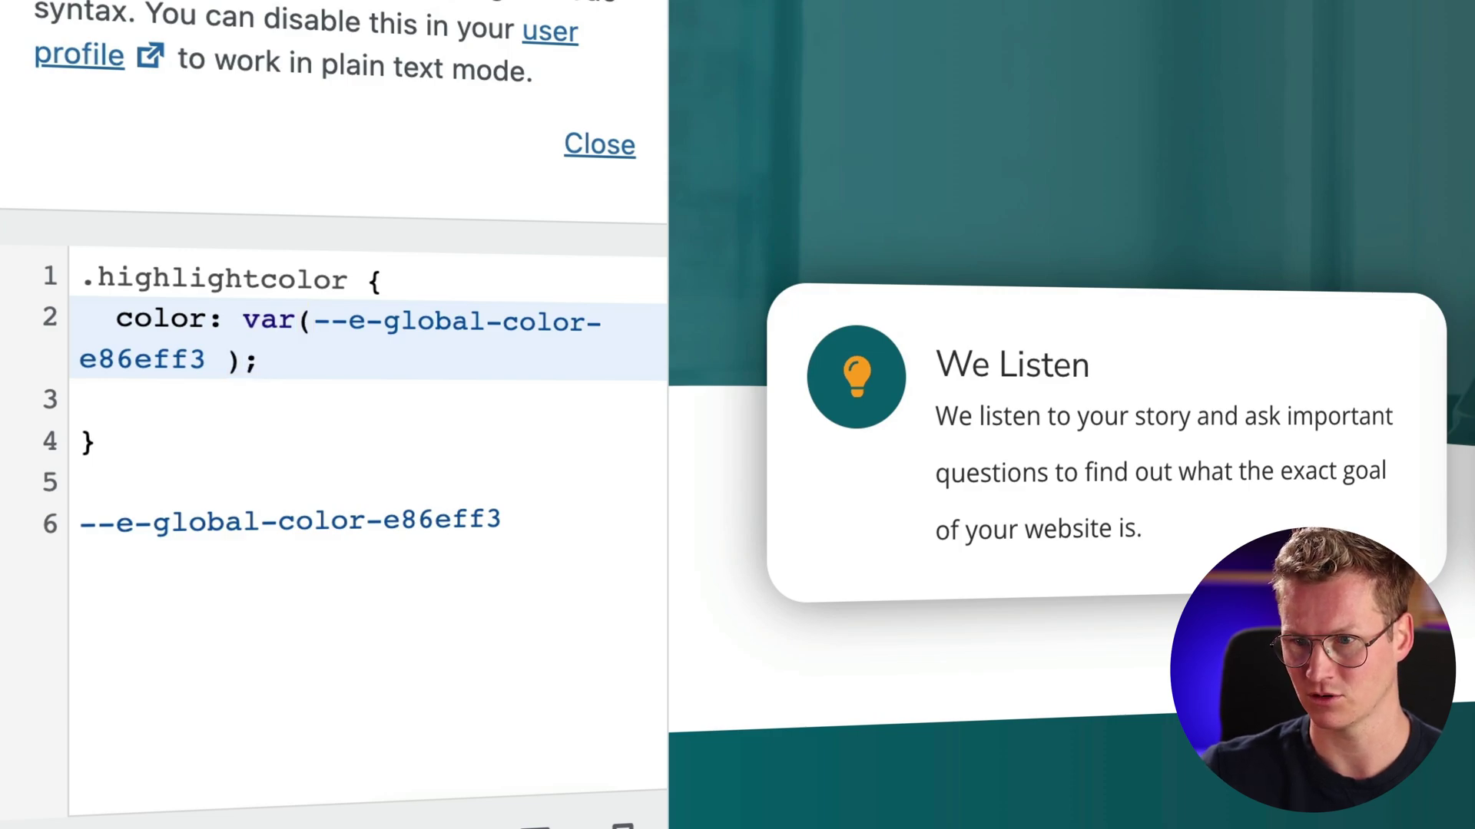
# Add font-weight: bold; below the colour declaration in the .highlightcolor rule.
pyautogui.press('Return')
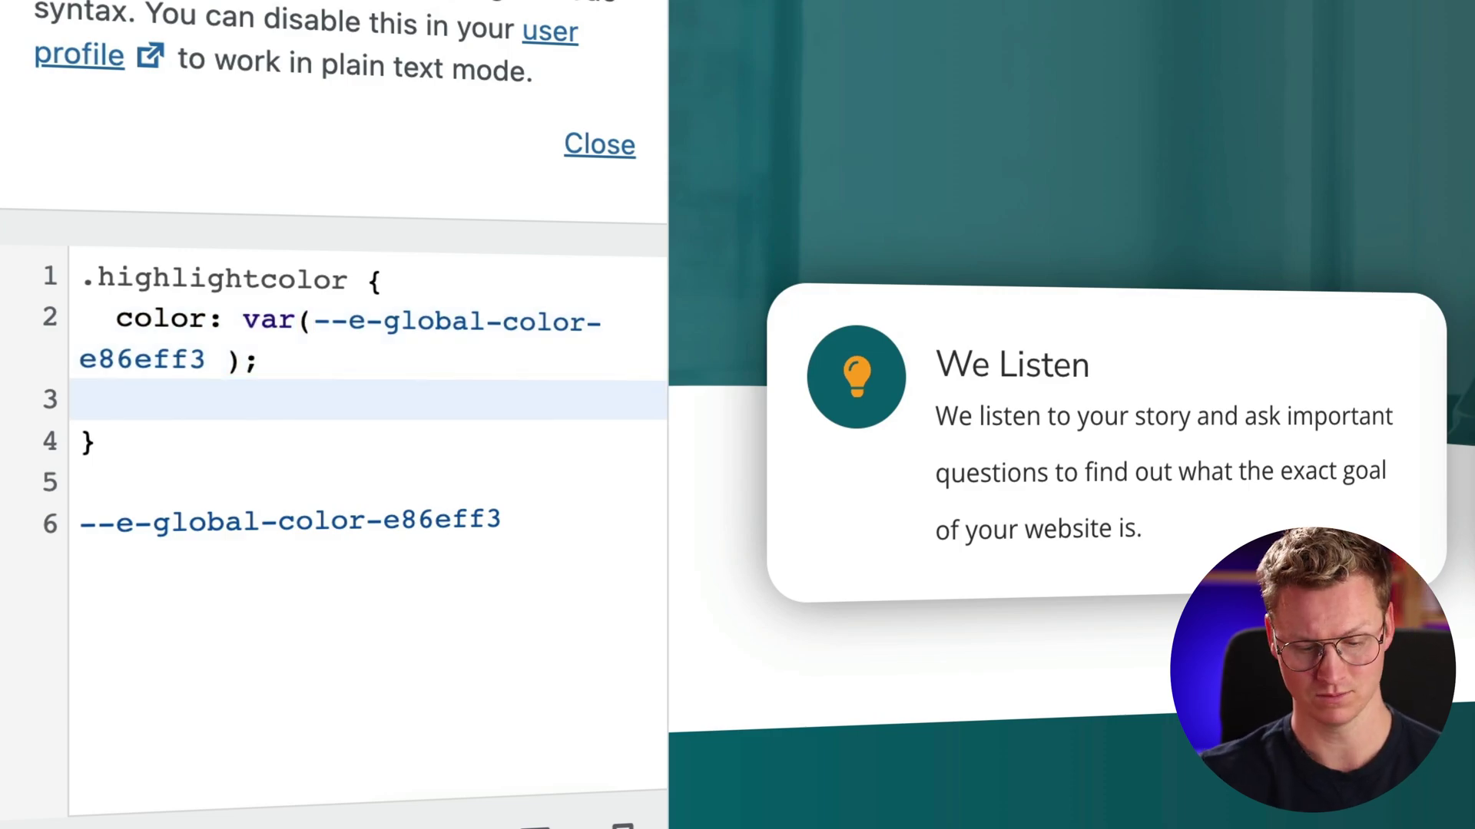
pyautogui.write('fo')
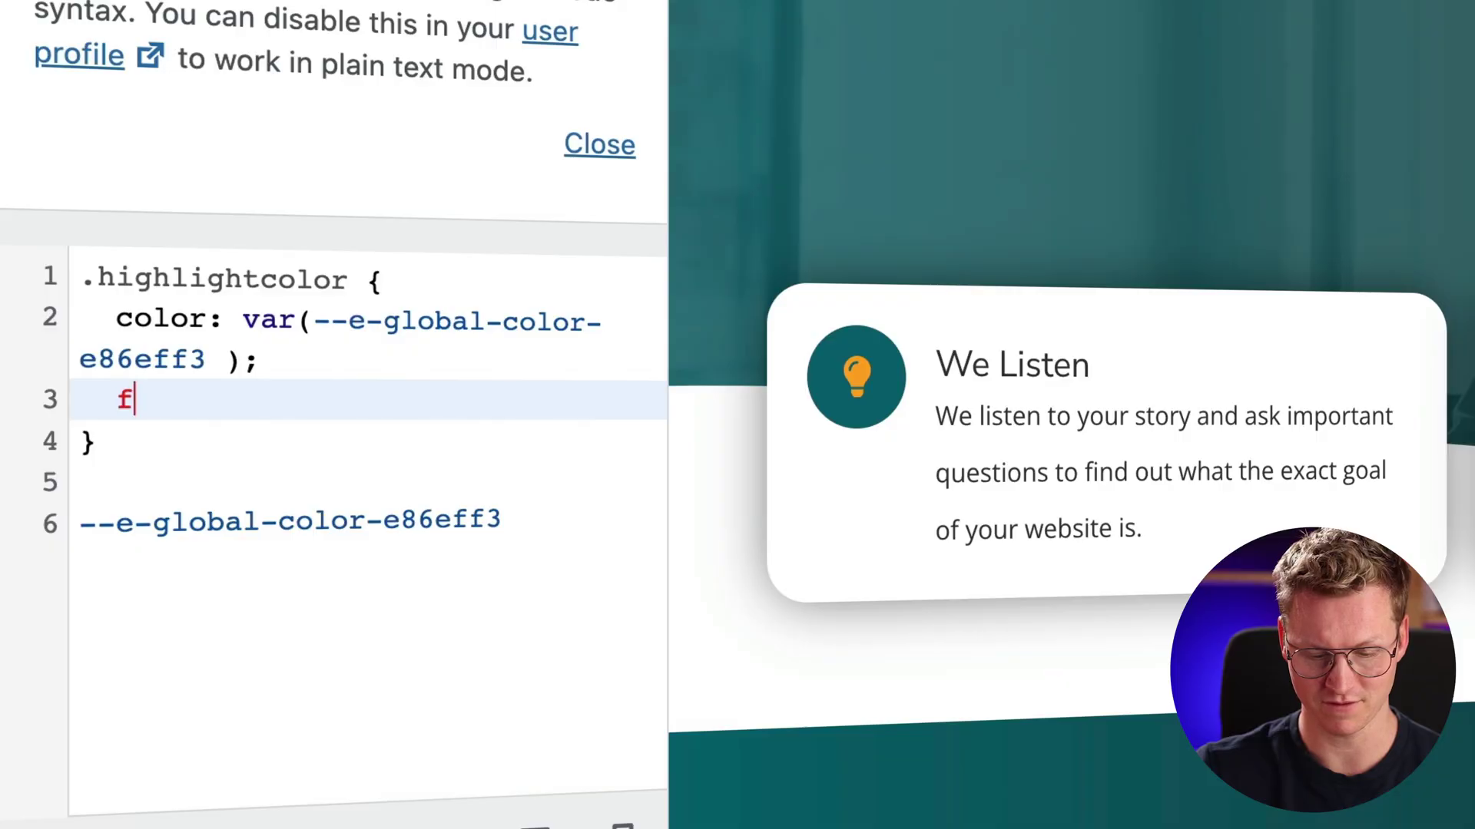
pyautogui.write('nt-w')
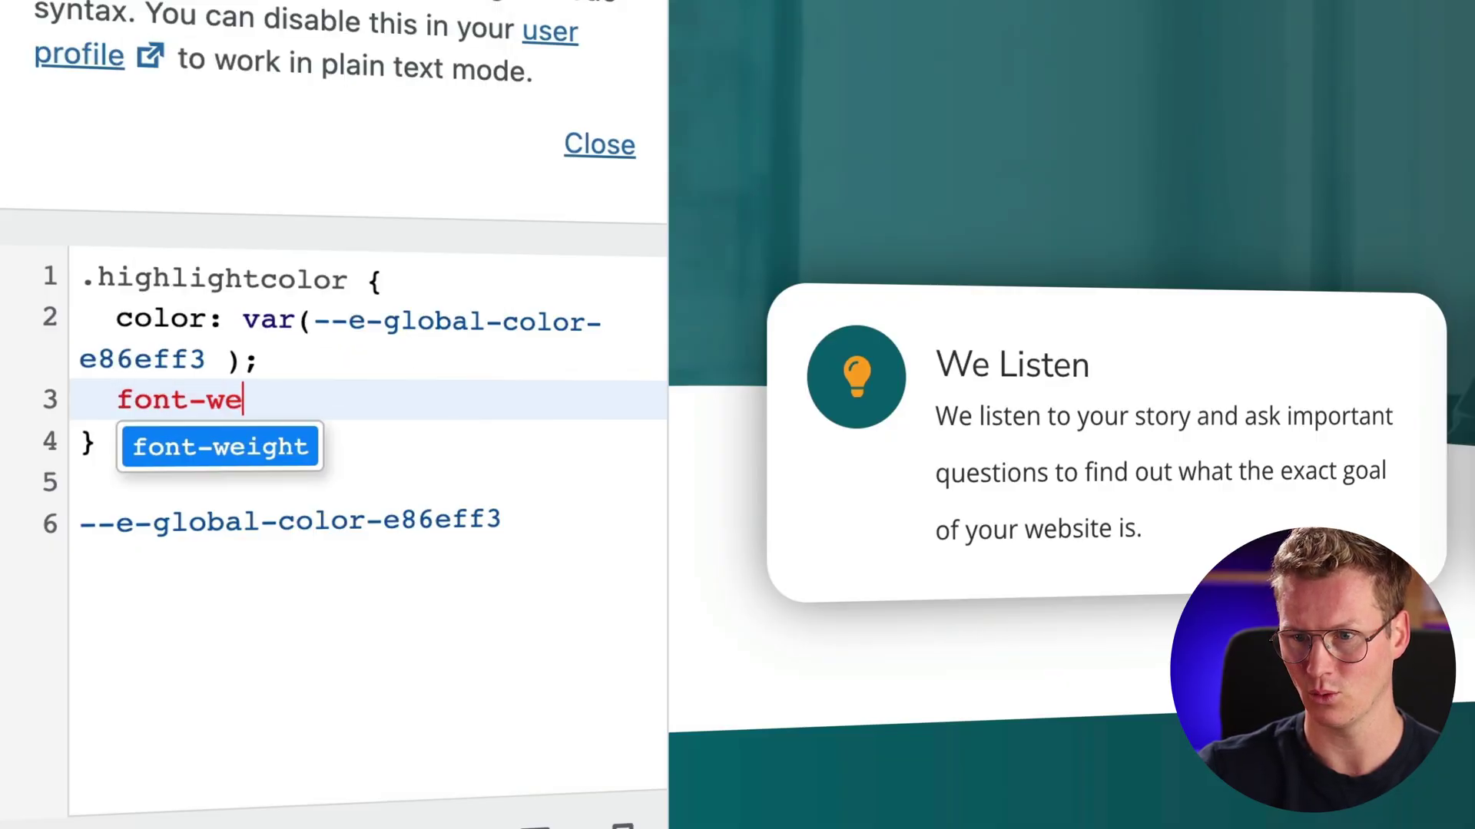
pyautogui.write('e')
pyautogui.press('Return')
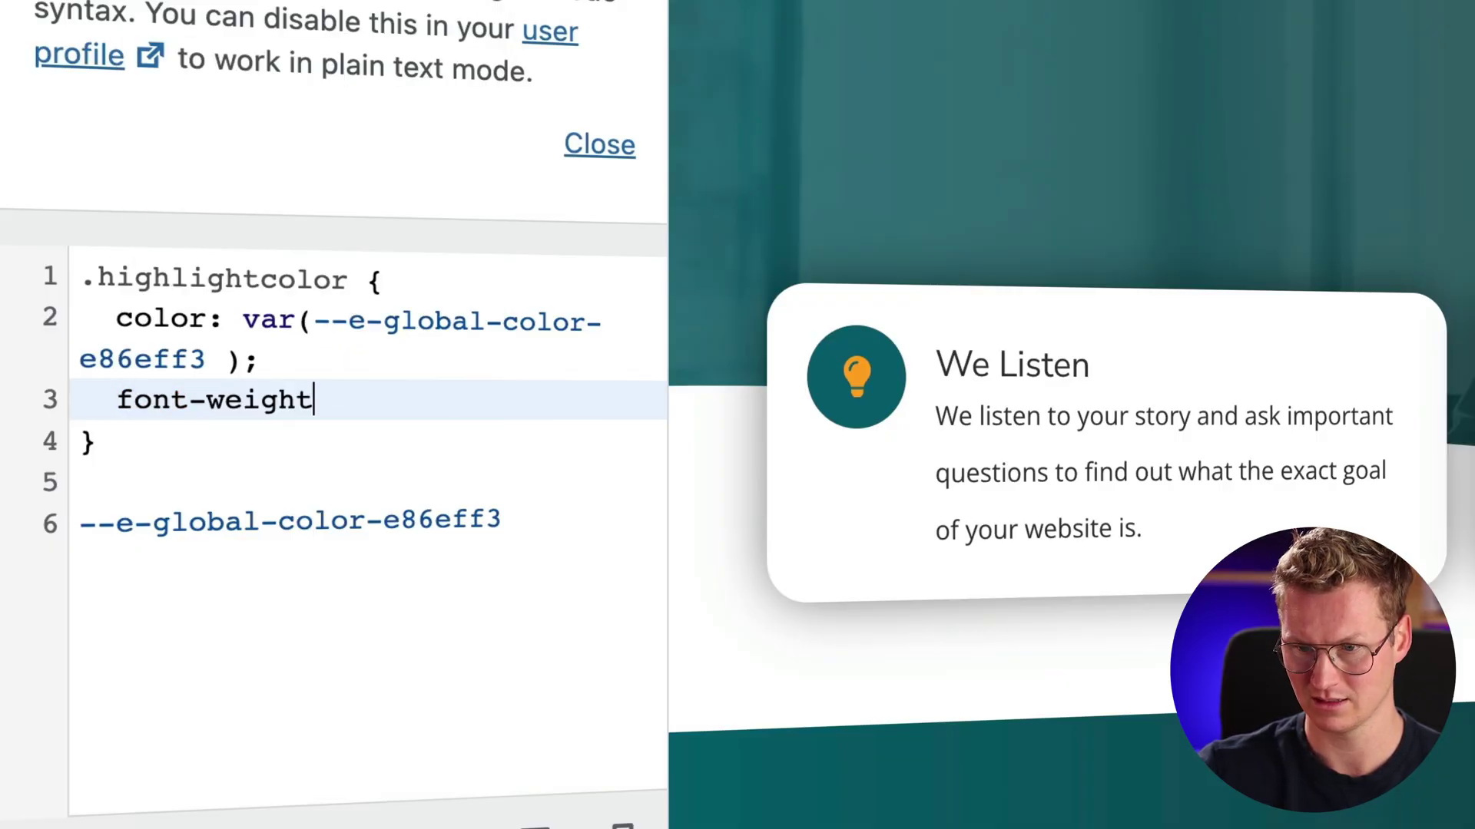
pyautogui.write(': bold')
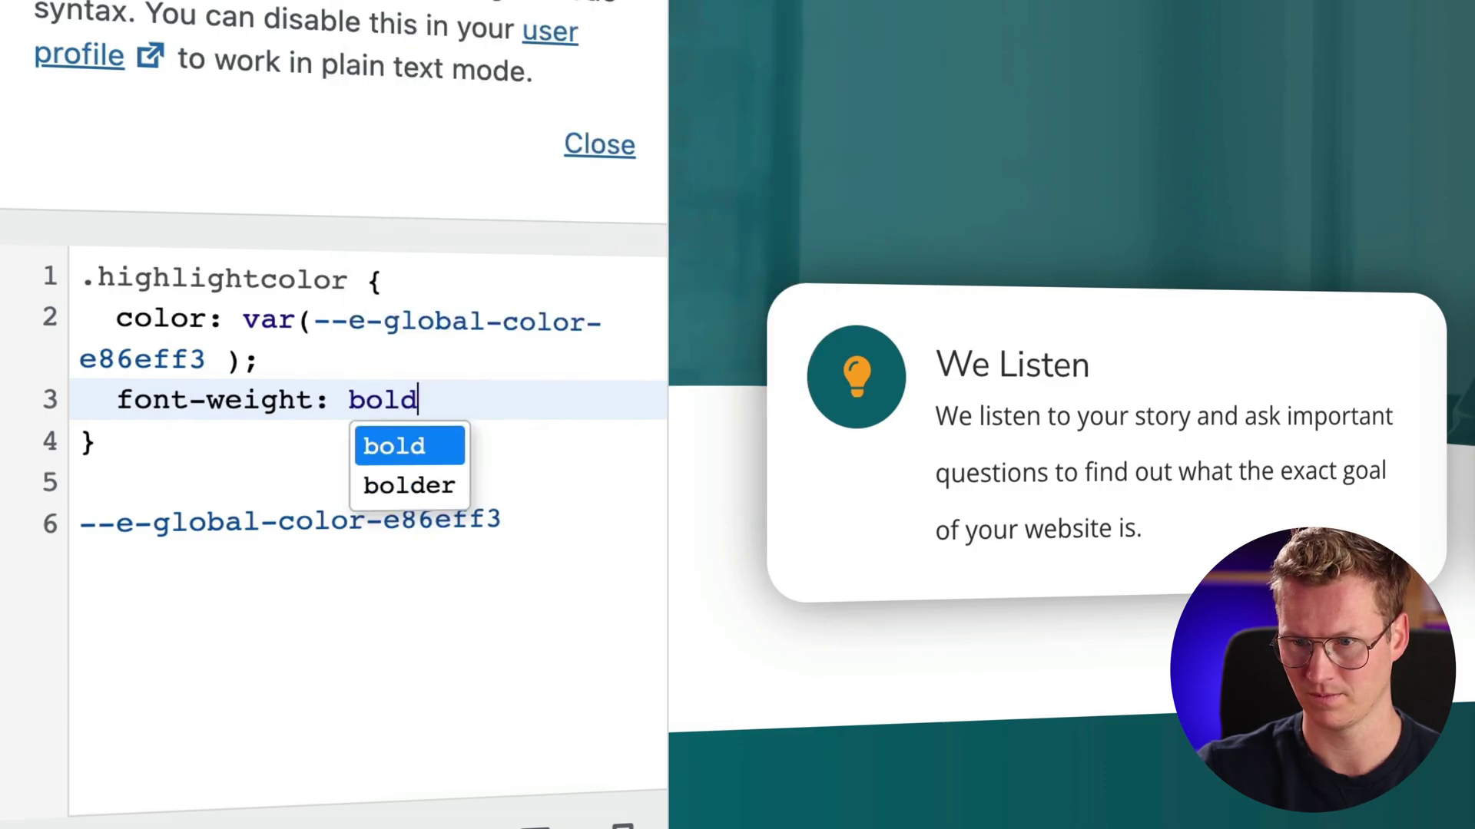
pyautogui.write(';')
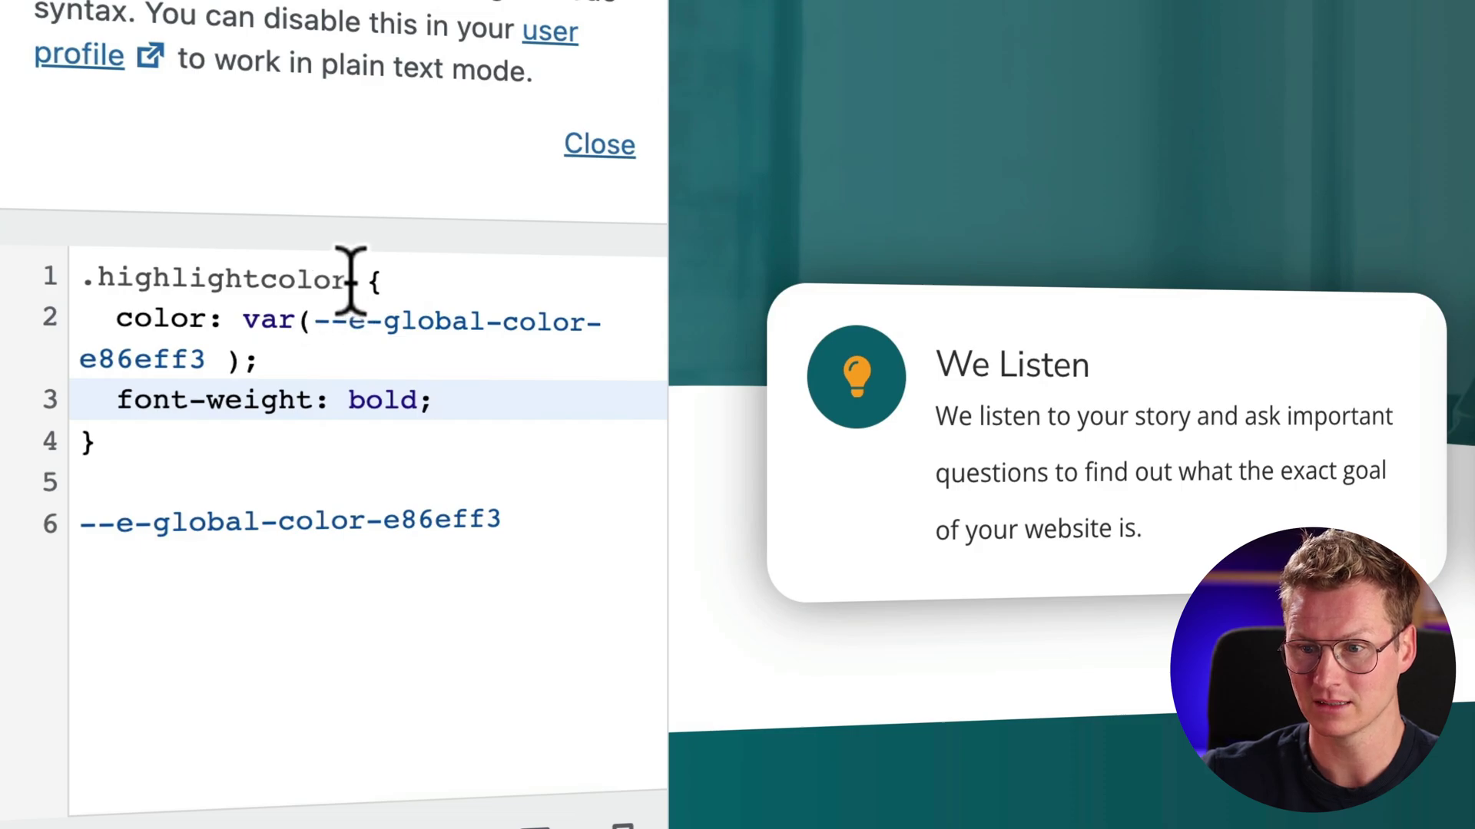
pyautogui.moveTo(349, 278); pyautogui.dragTo(94, 278)
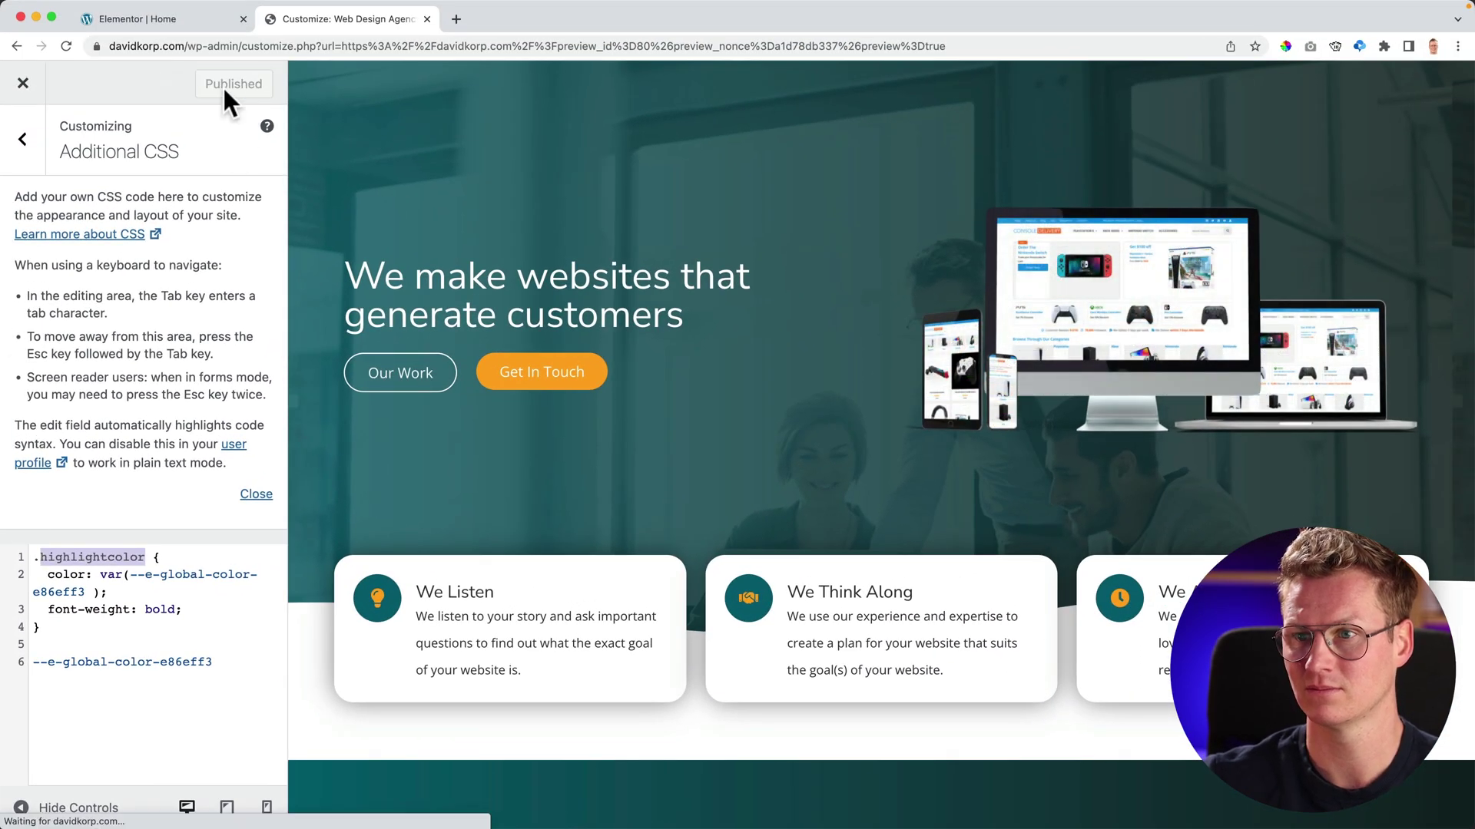
# Back in Elementor, wrap 'websites' in the hero heading title with a highlightcolor span.
pyautogui.click(22, 83)
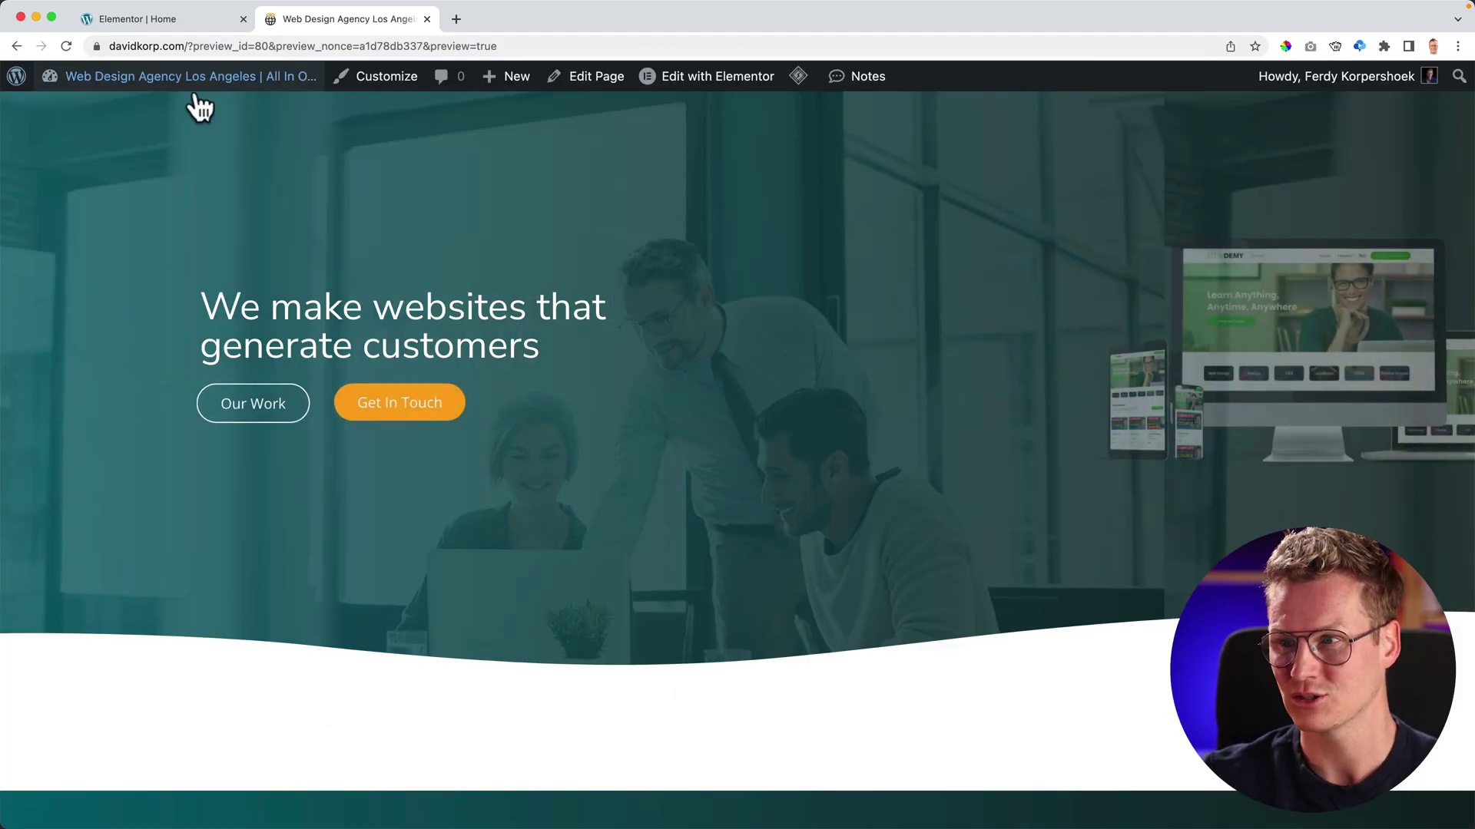
pyautogui.click(721, 95)
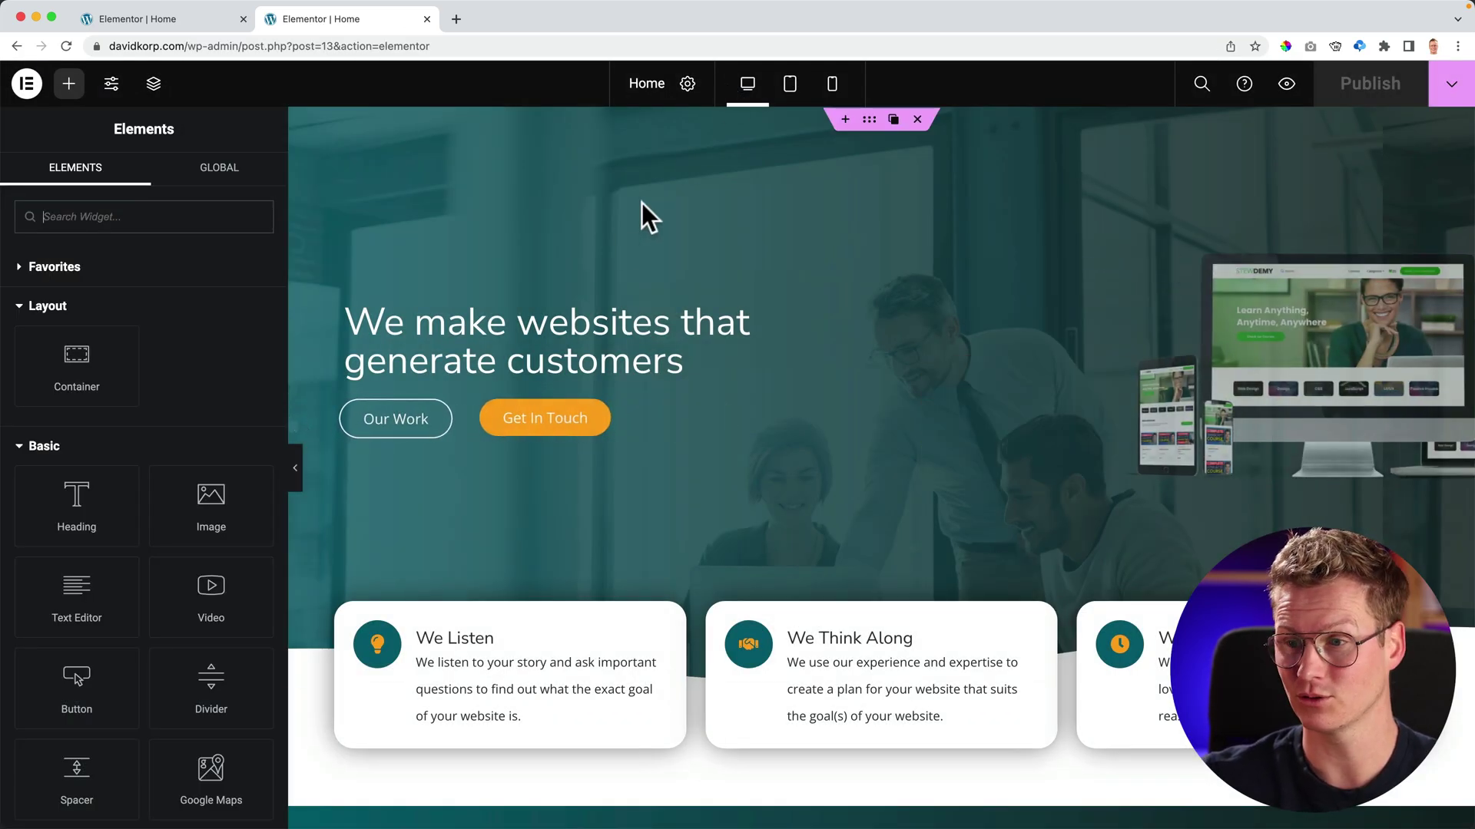
pyautogui.click(578, 321)
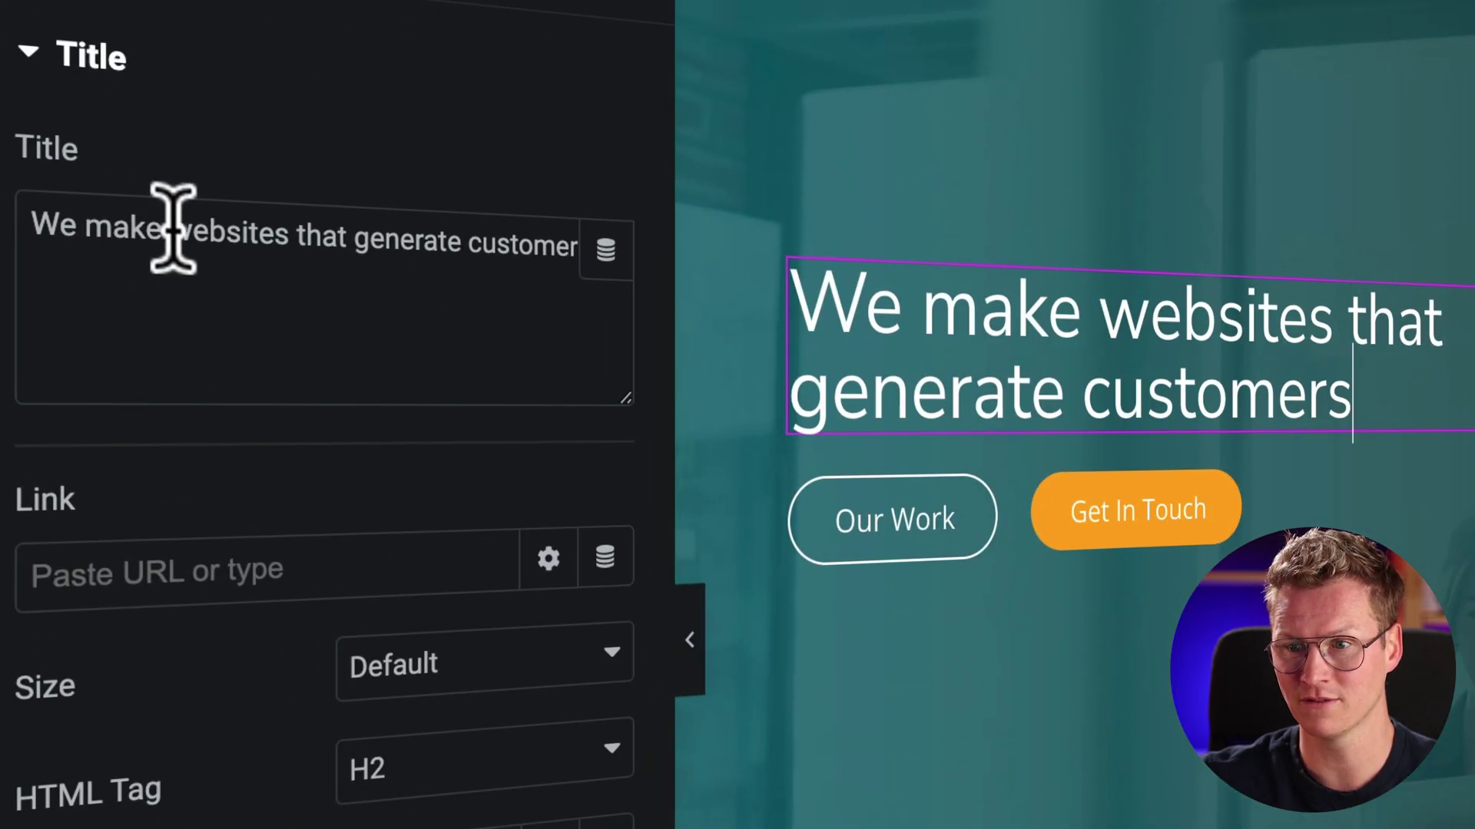
pyautogui.click(173, 228)
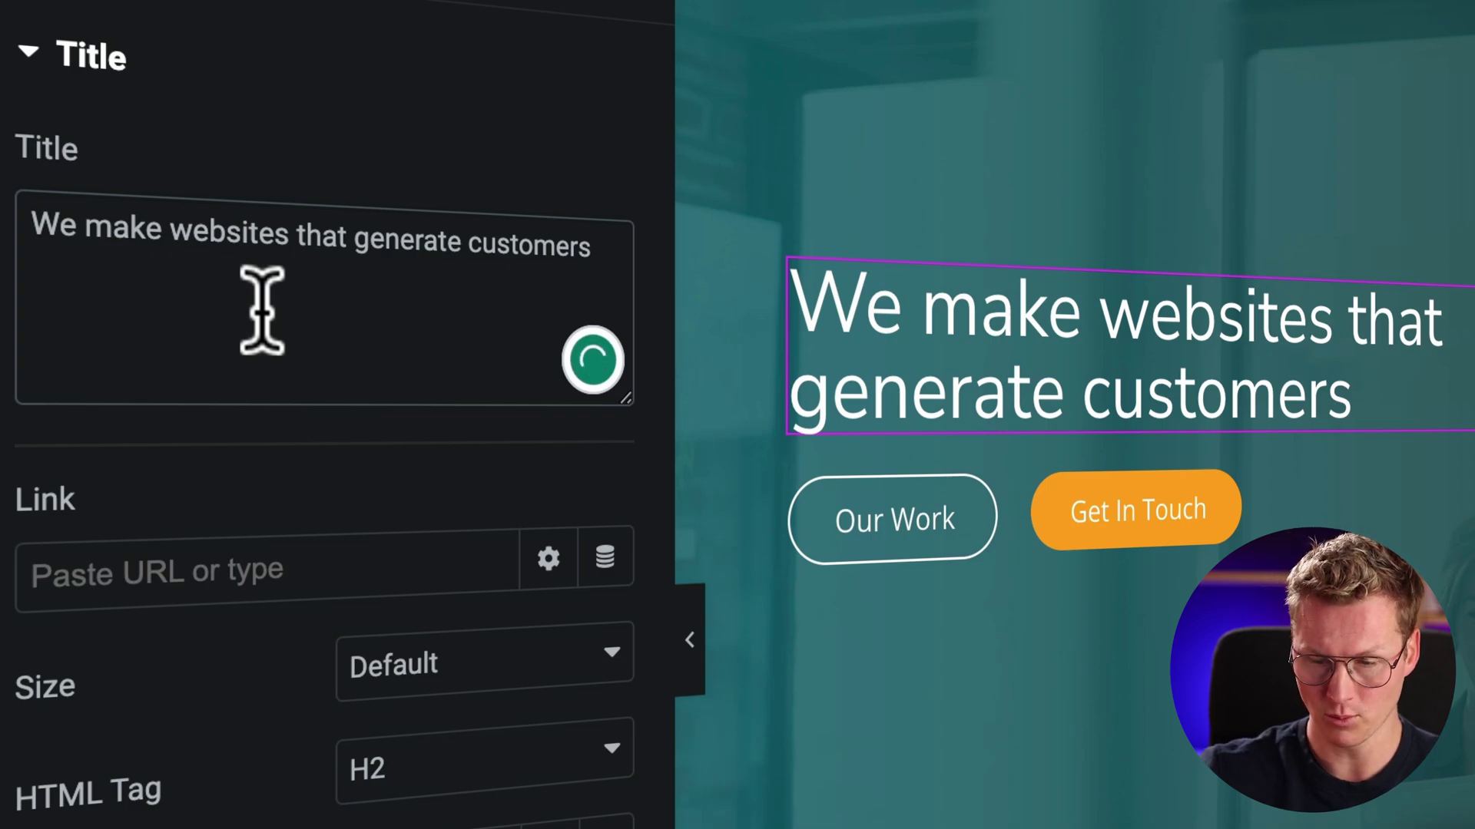
pyautogui.write('<')
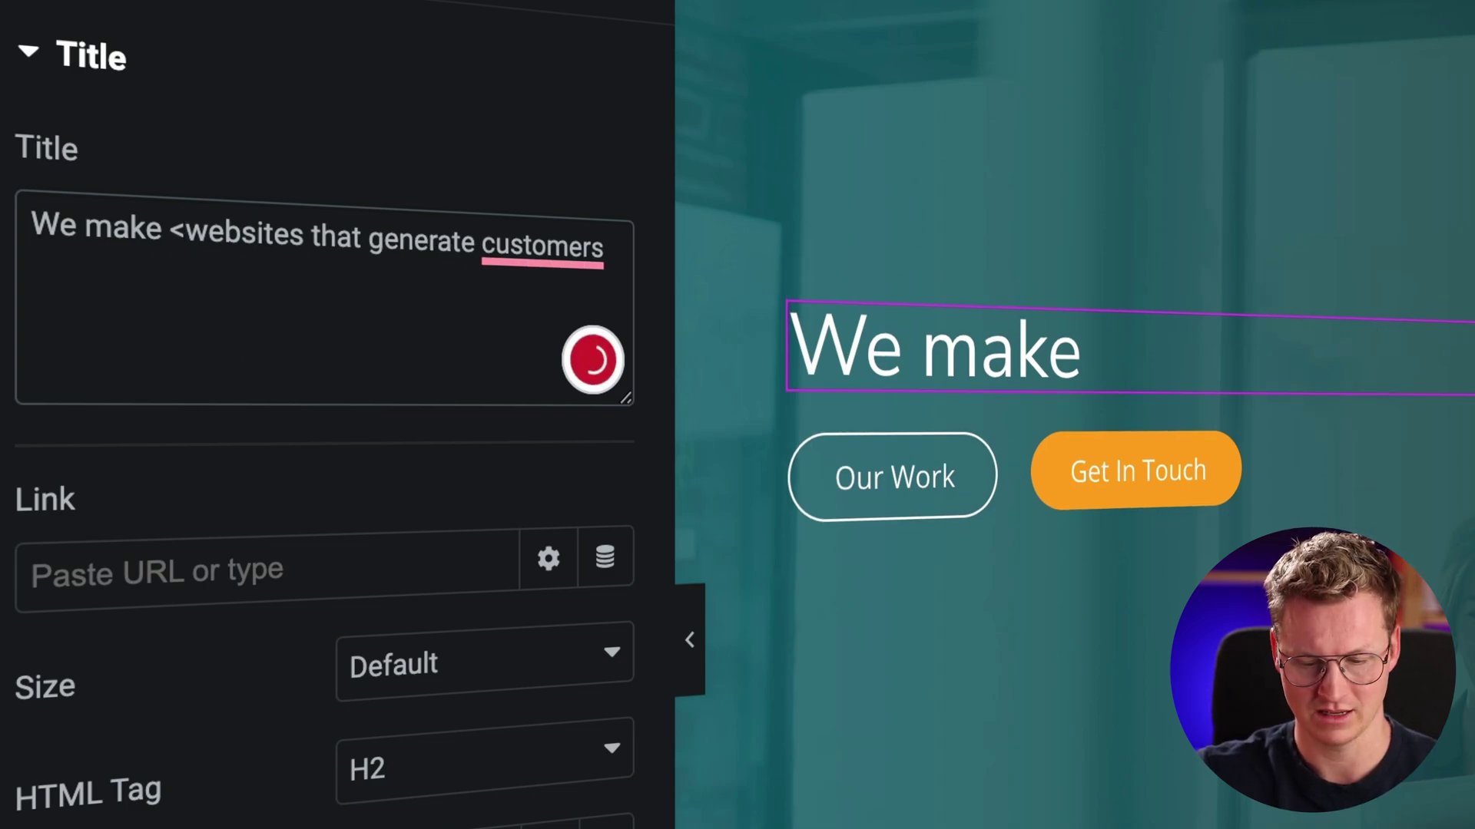
pyautogui.write('span')
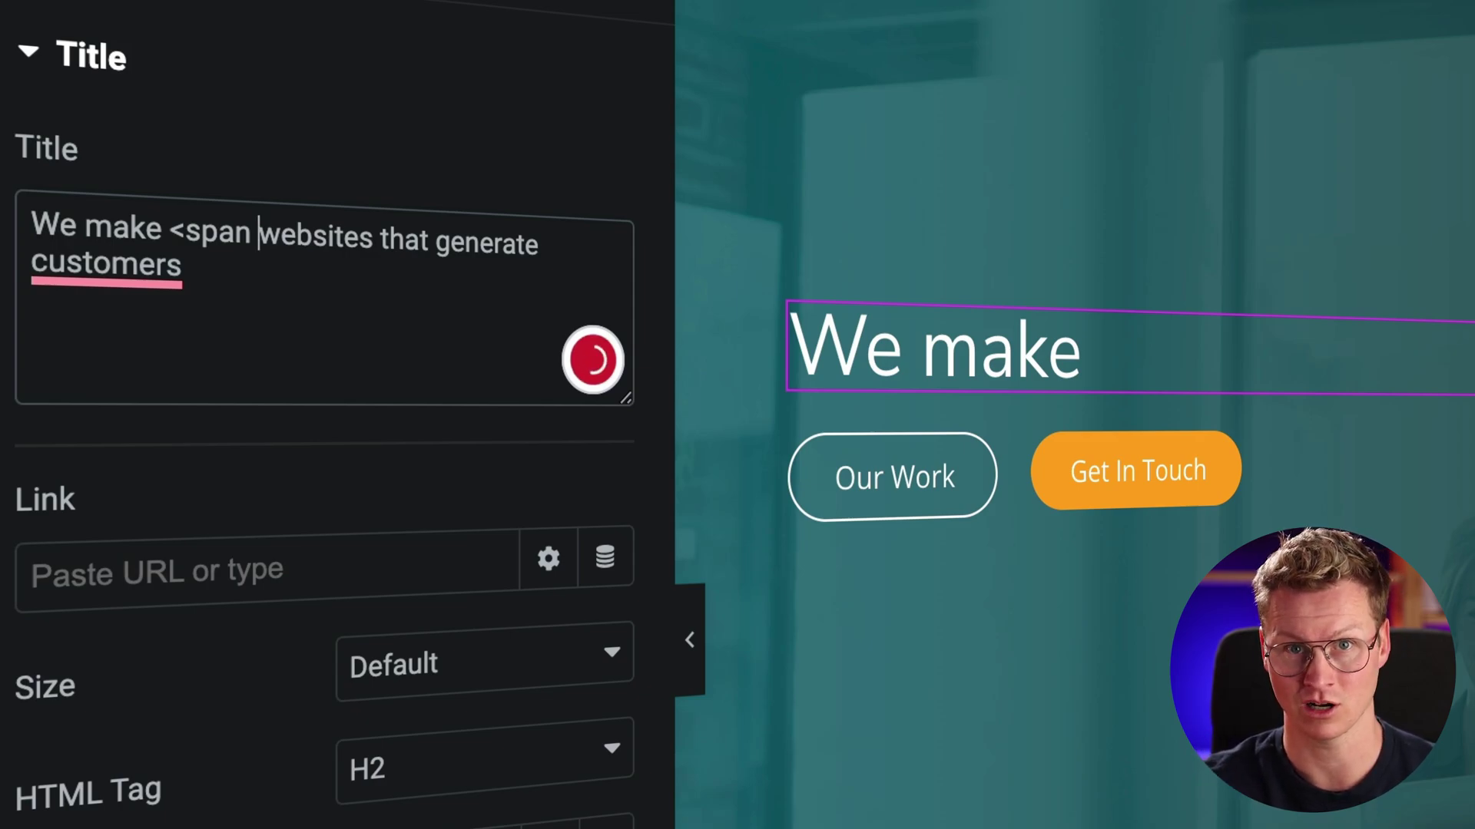
pyautogui.write(' class=')
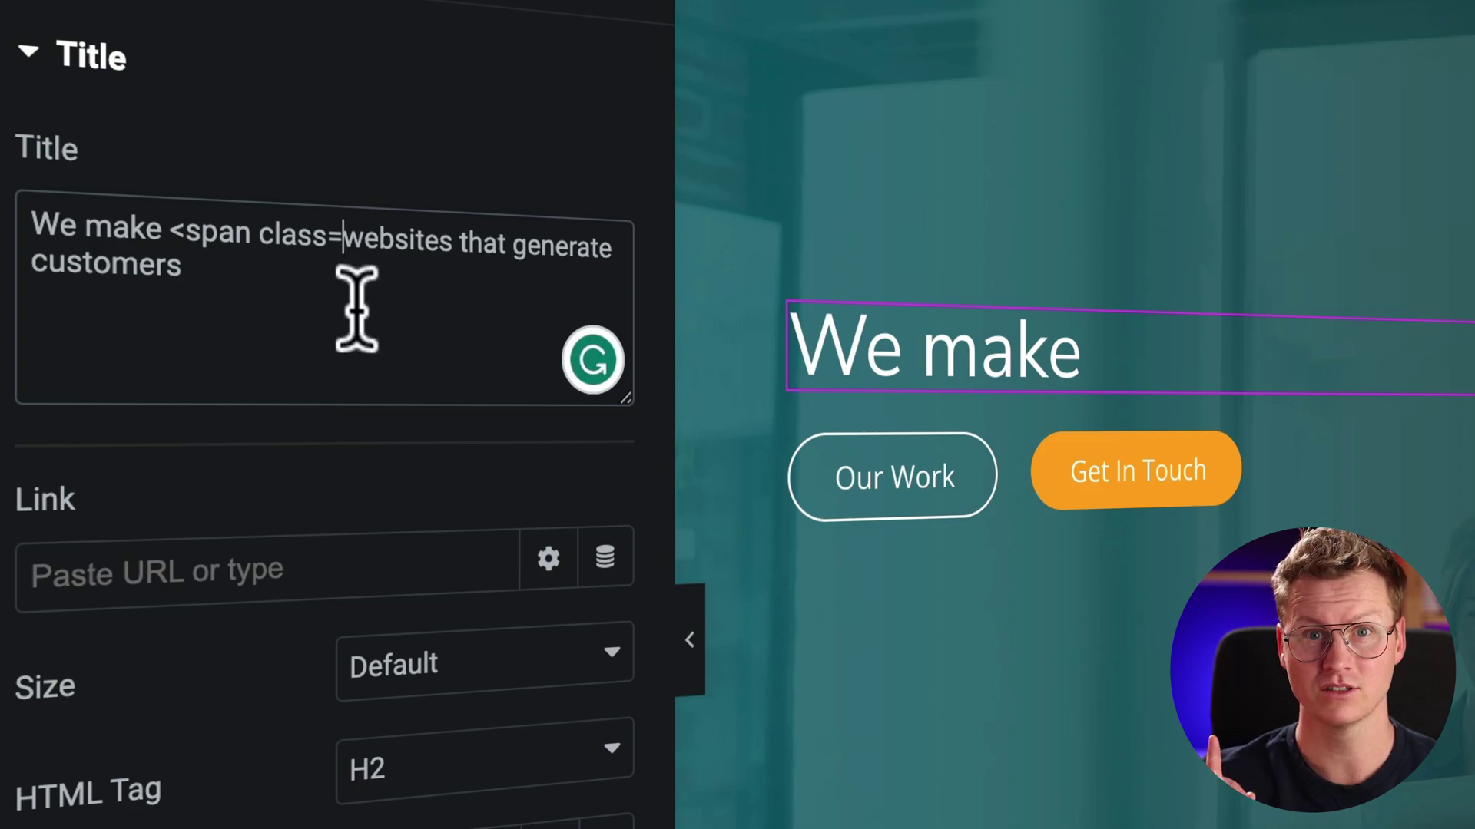
pyautogui.write('"')
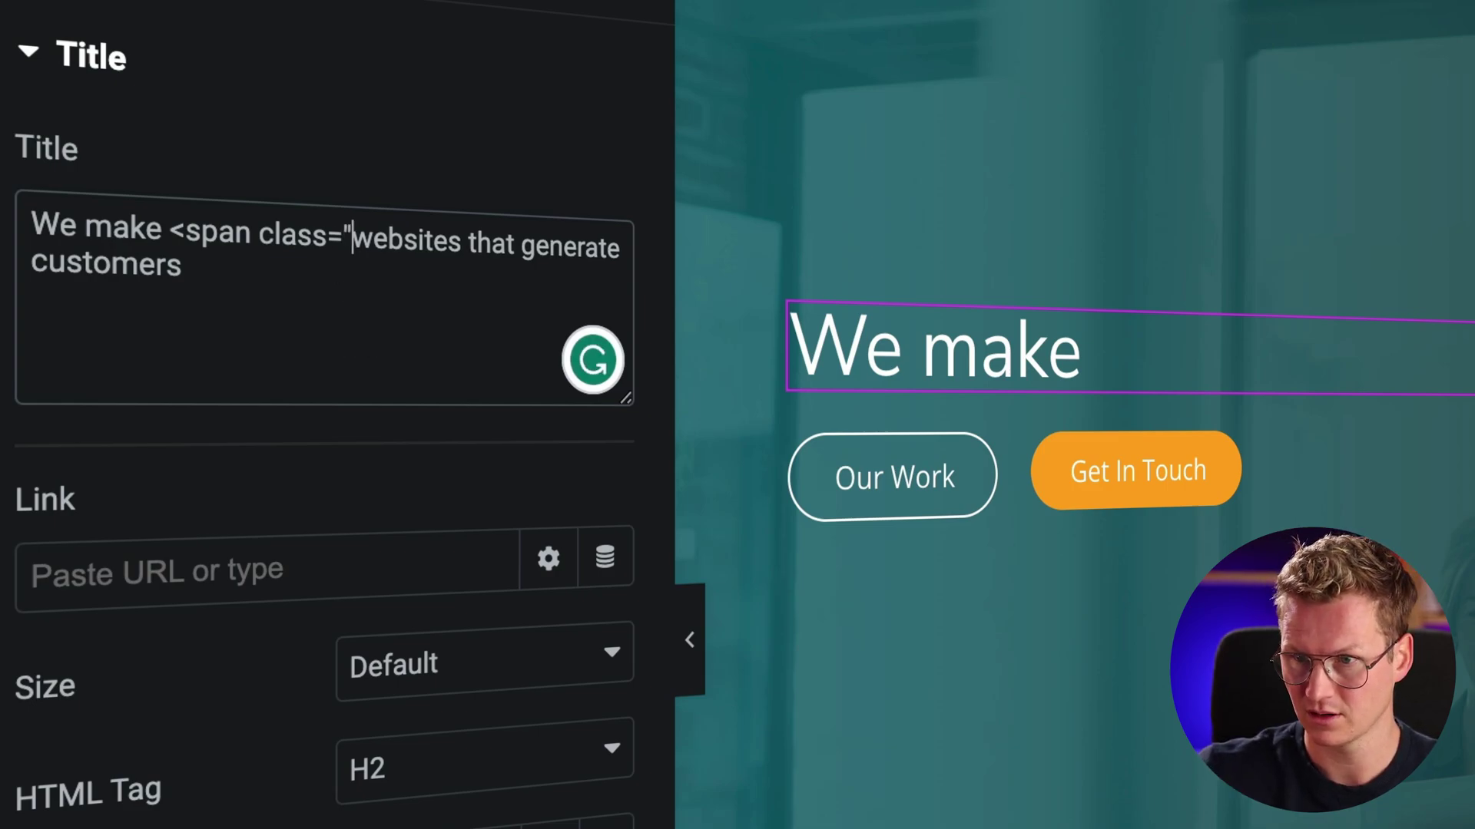
pyautogui.write('"')
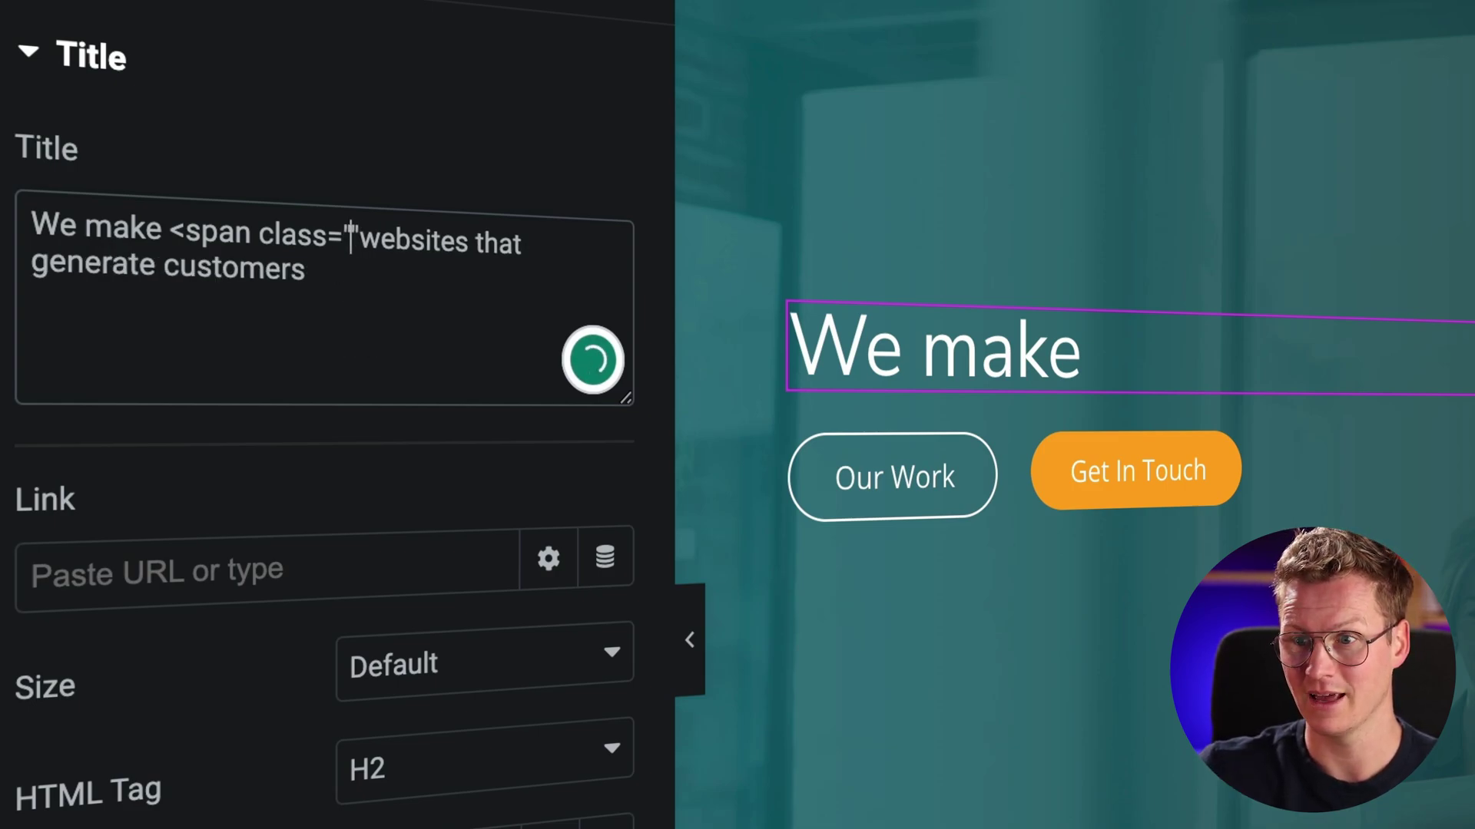
pyautogui.write('highlightcolor')
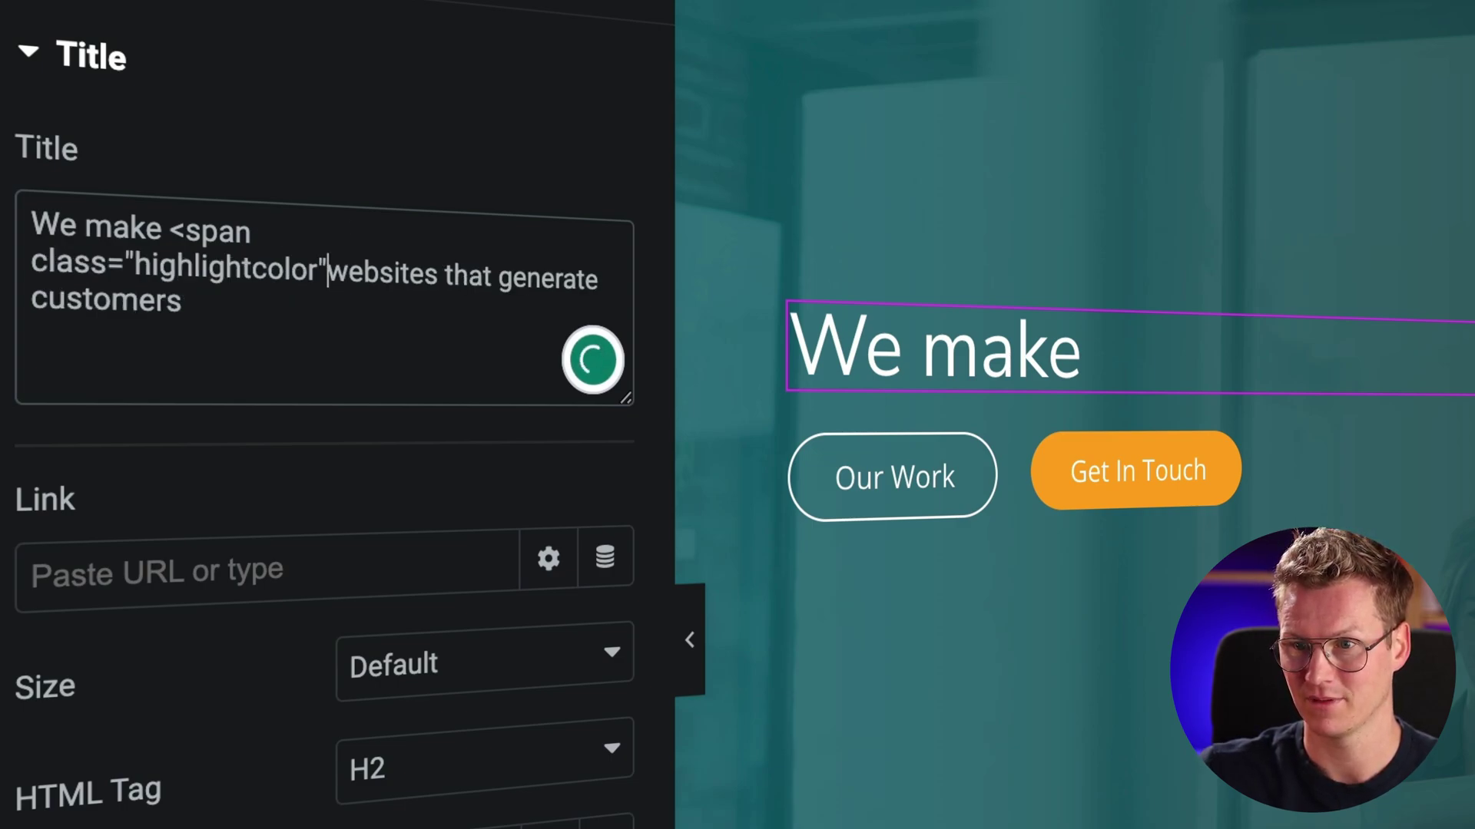
pyautogui.write('>')
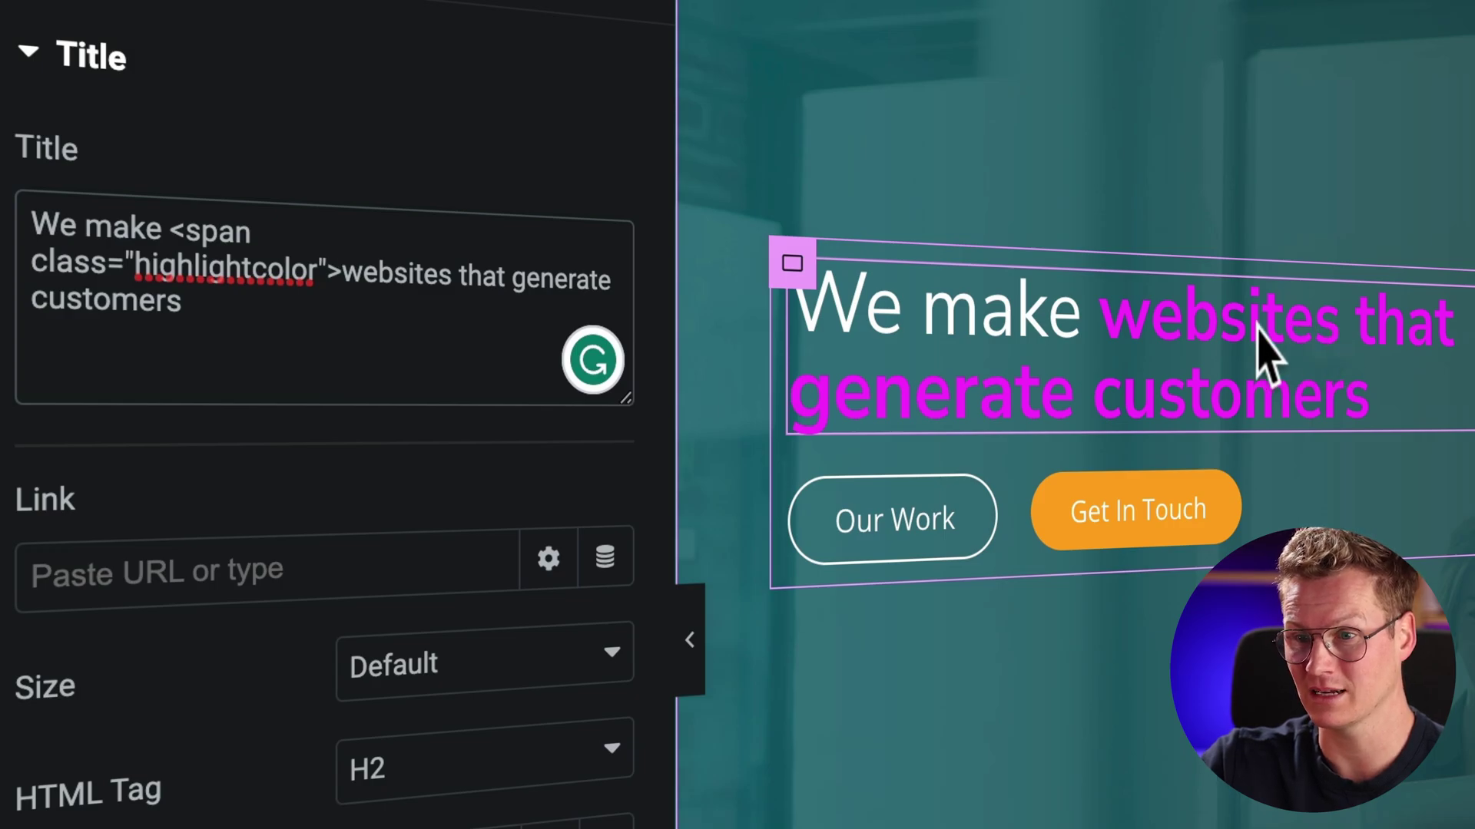
pyautogui.click(451, 275)
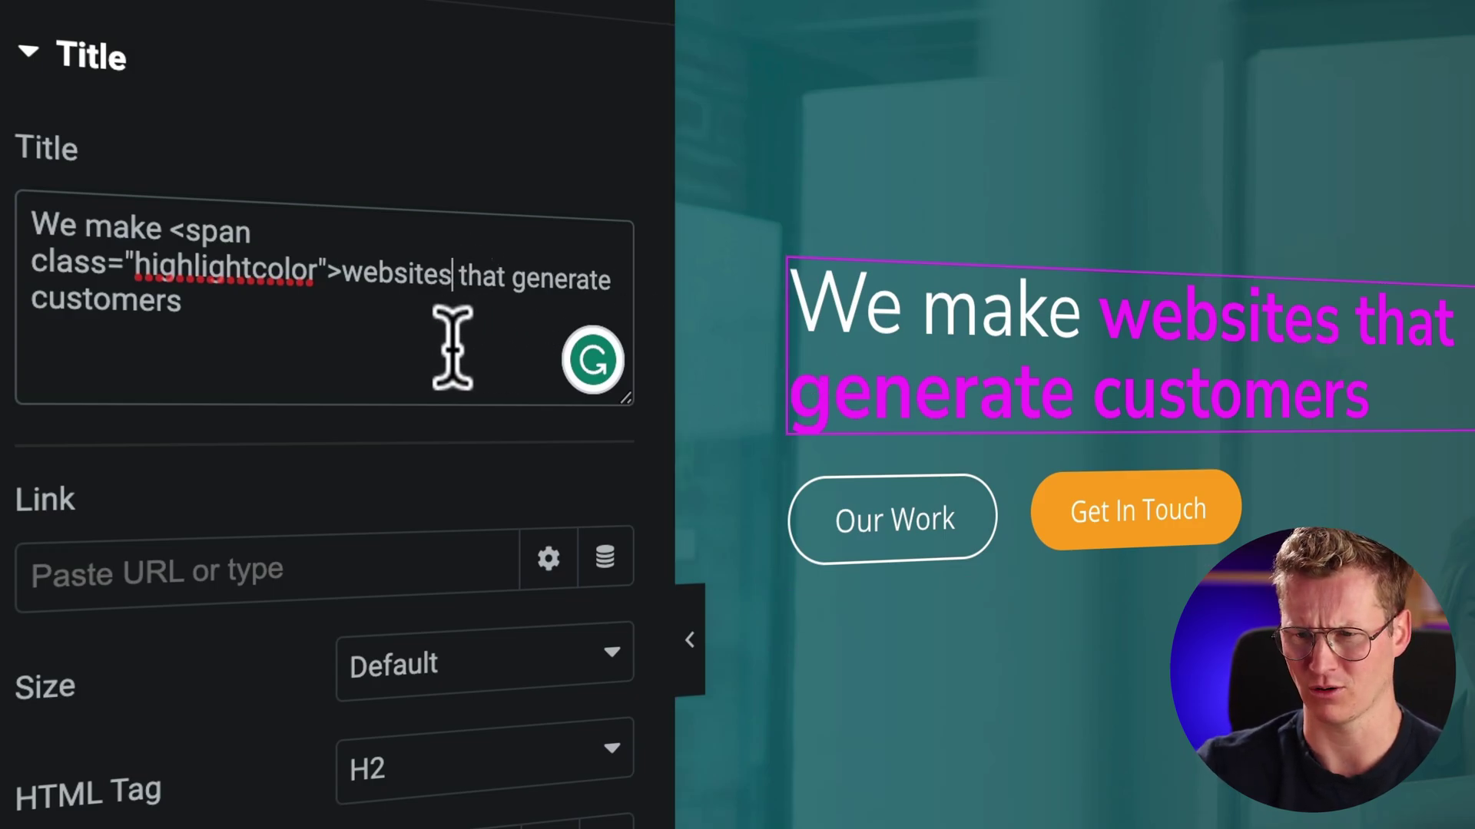
pyautogui.write('<')
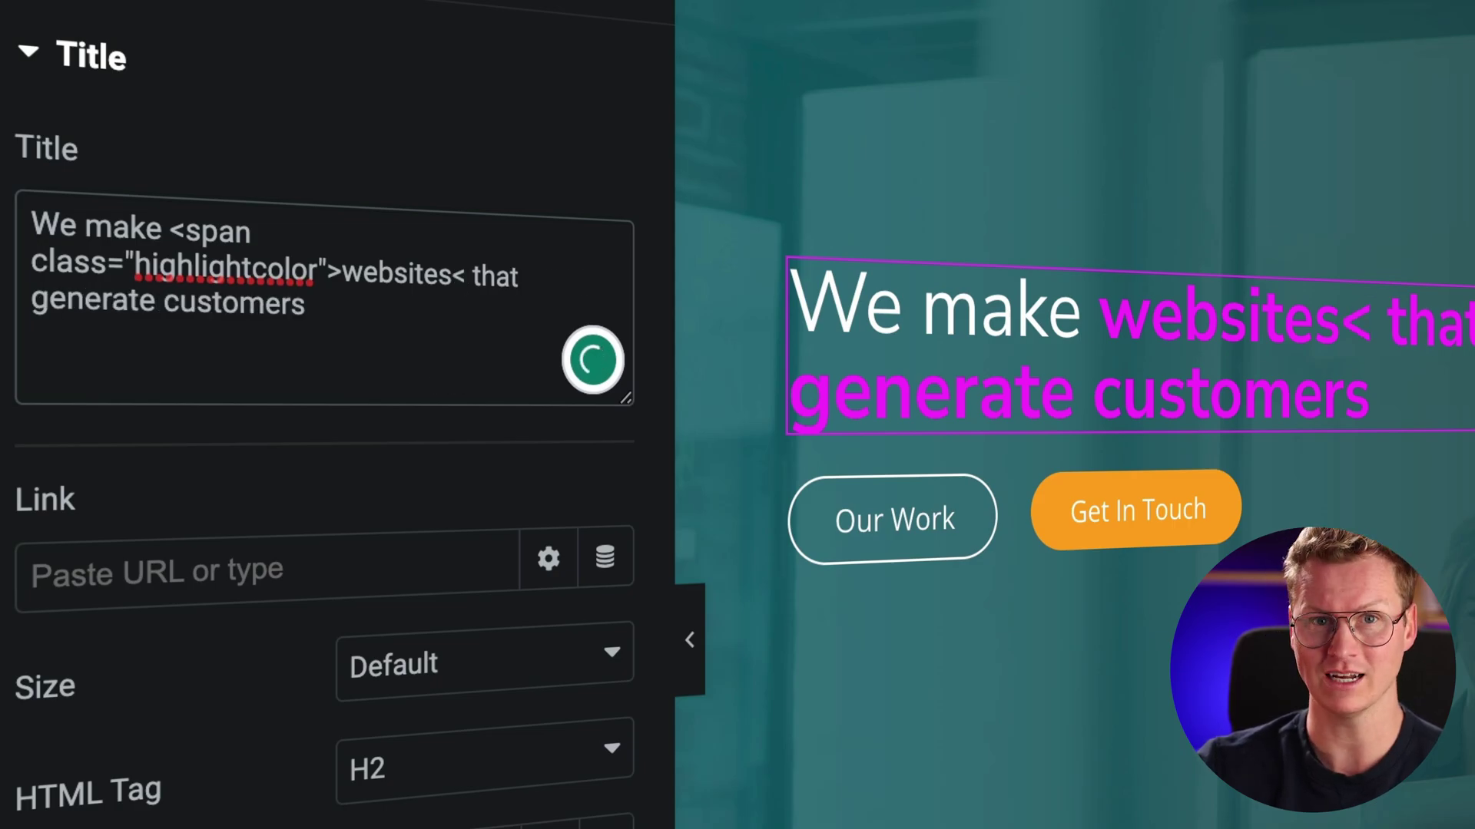
pyautogui.write('/')
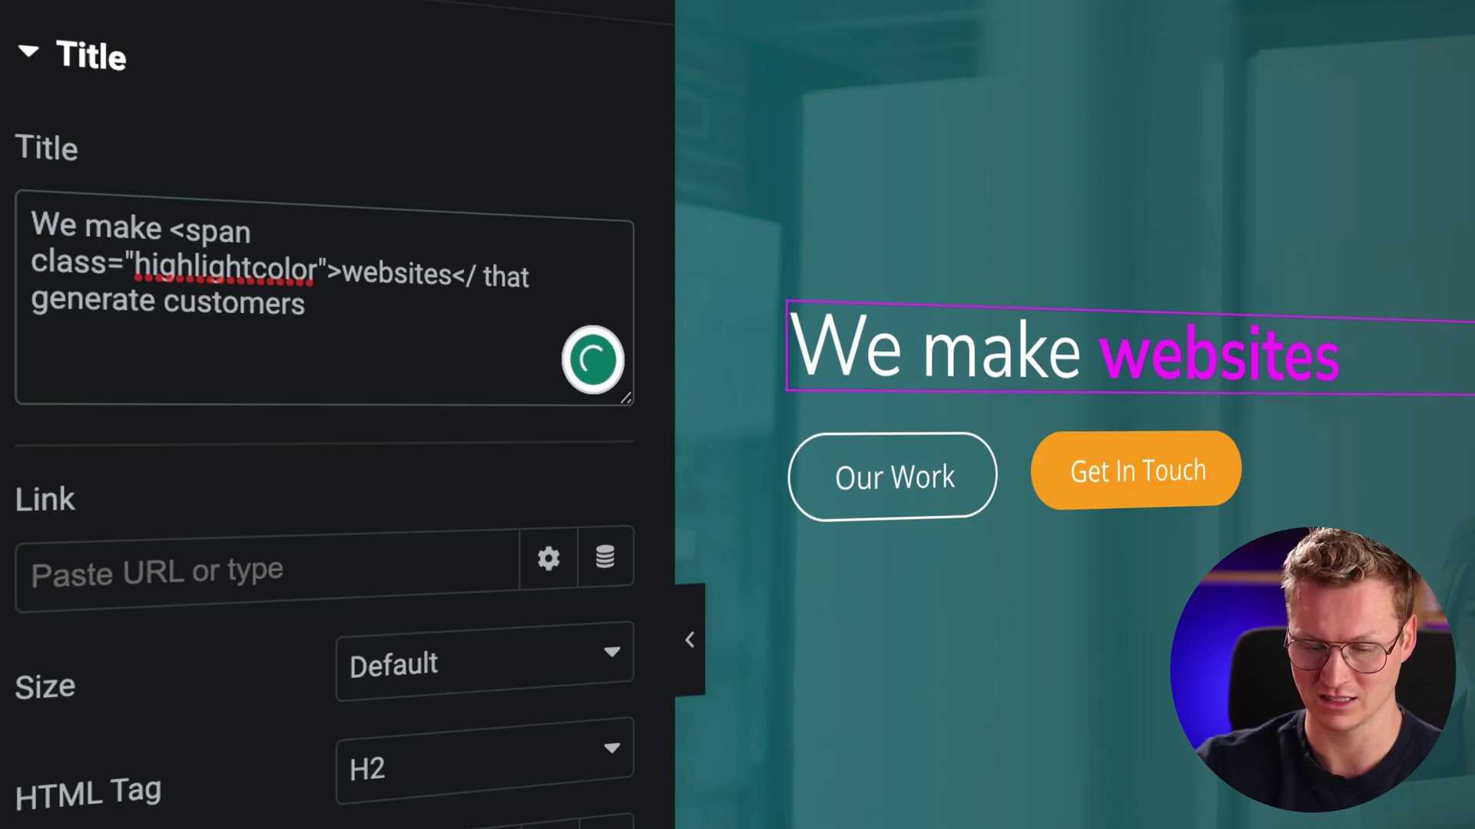
pyautogui.write('span>')
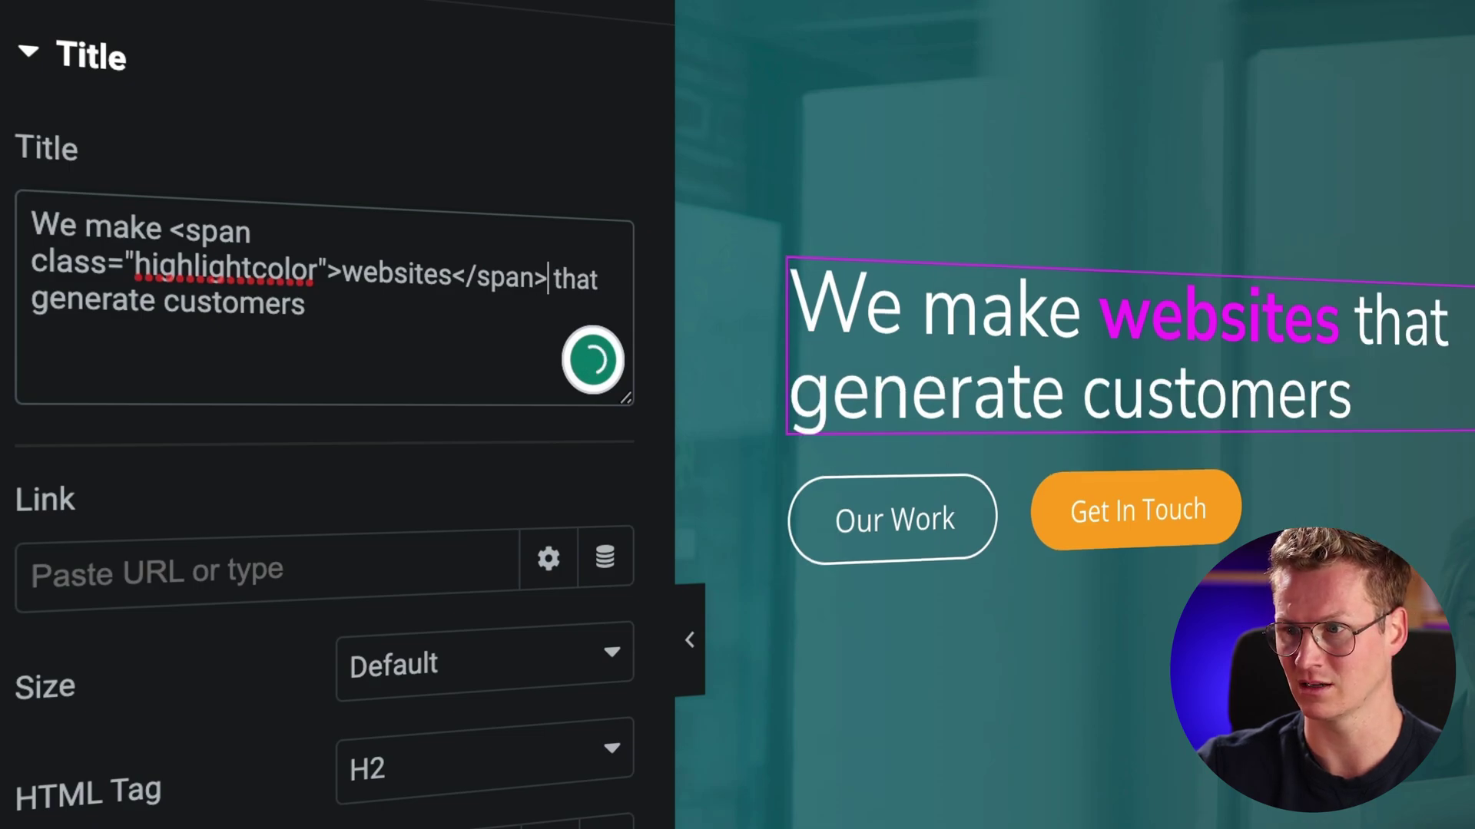
pyautogui.click(377, 274)
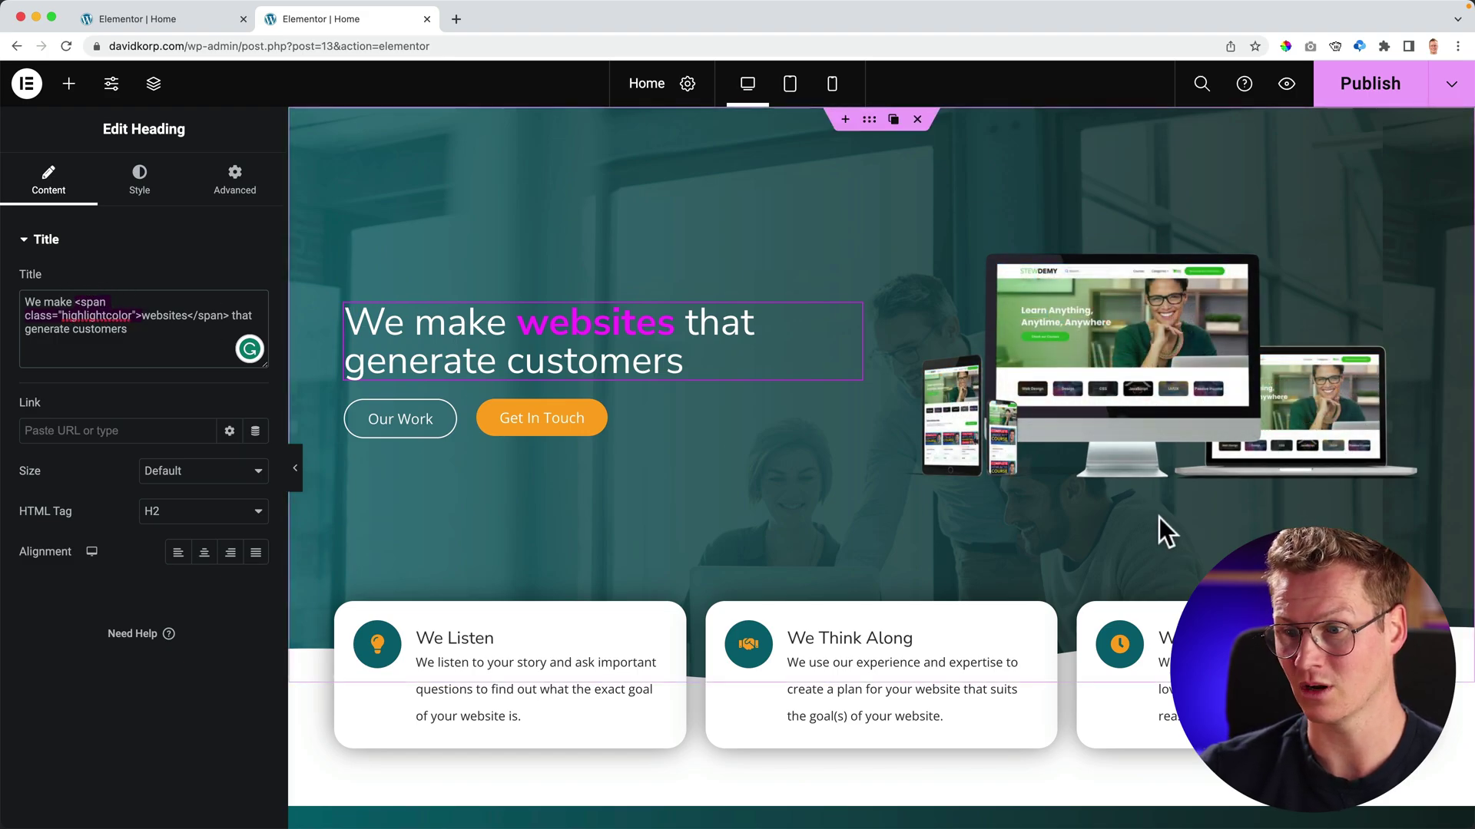
# Wrap 'your story' in the We Listen icon box description with a highlightcolor span.
pyautogui.scroll(-3, 1159, 522)
pyautogui.click(515, 555)
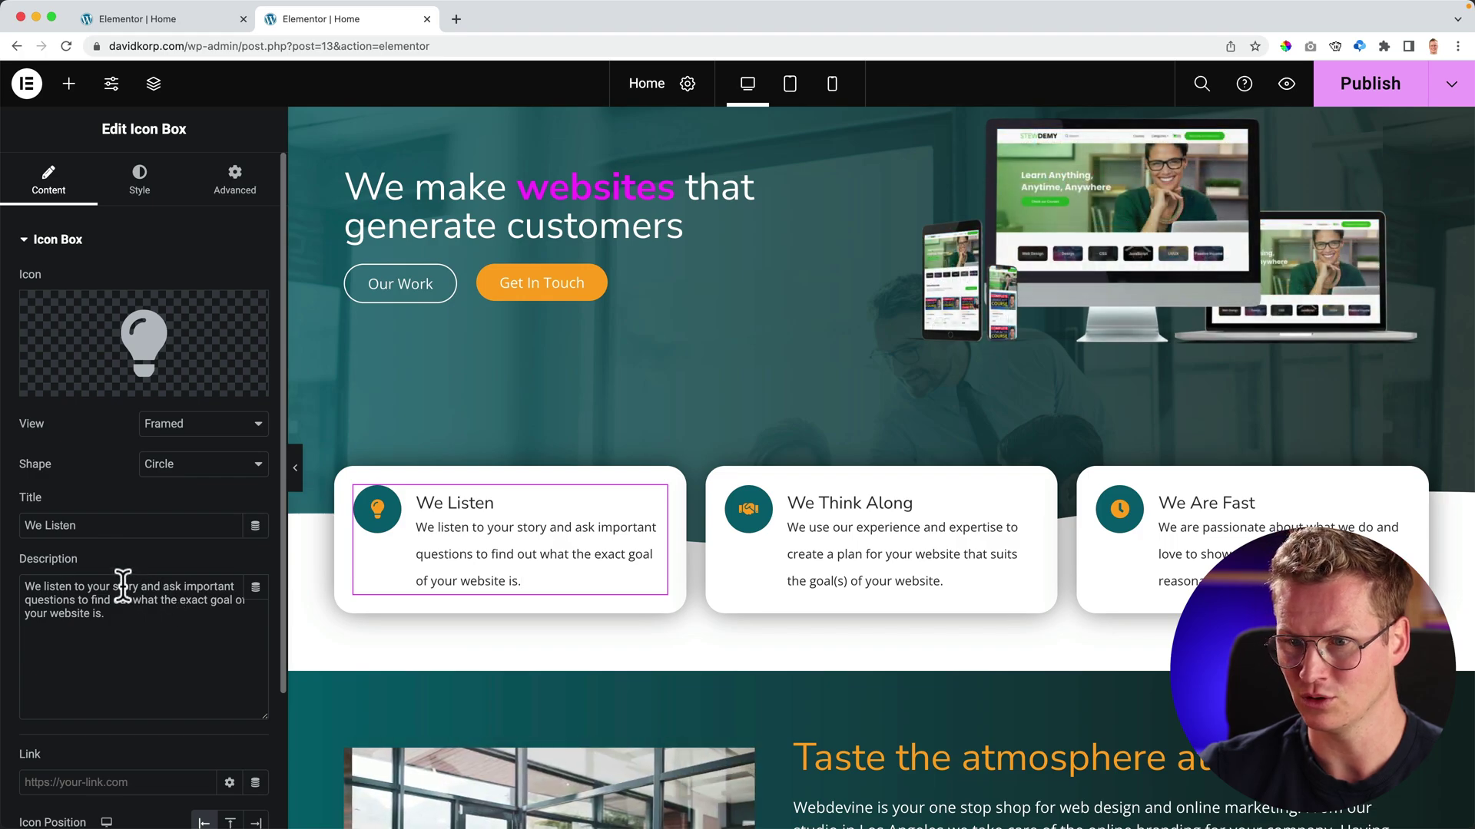
pyautogui.click(87, 586)
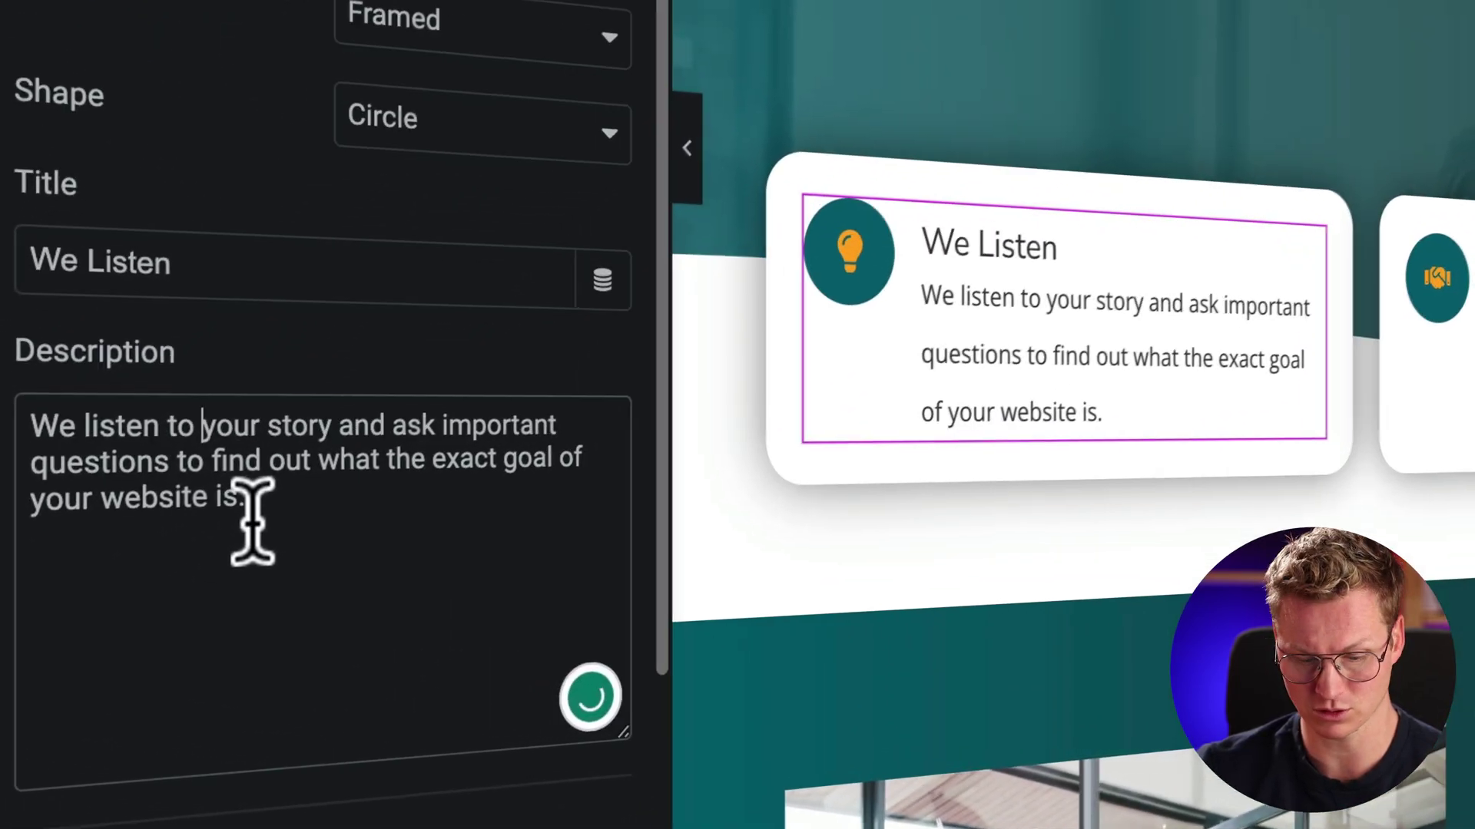
pyautogui.write('<span class="highlightcolor">')
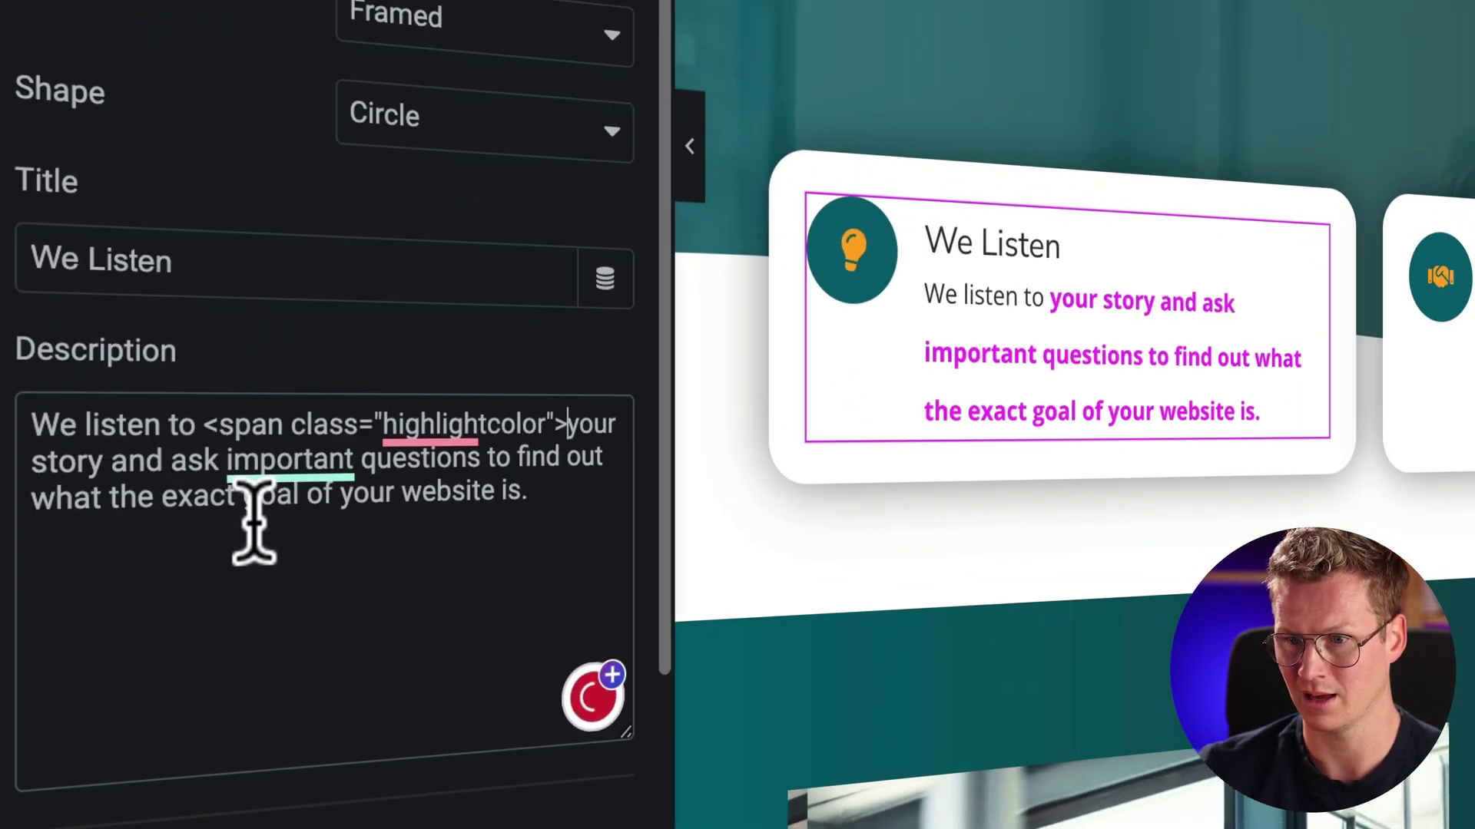
pyautogui.click(105, 461)
pyautogui.write('</span')
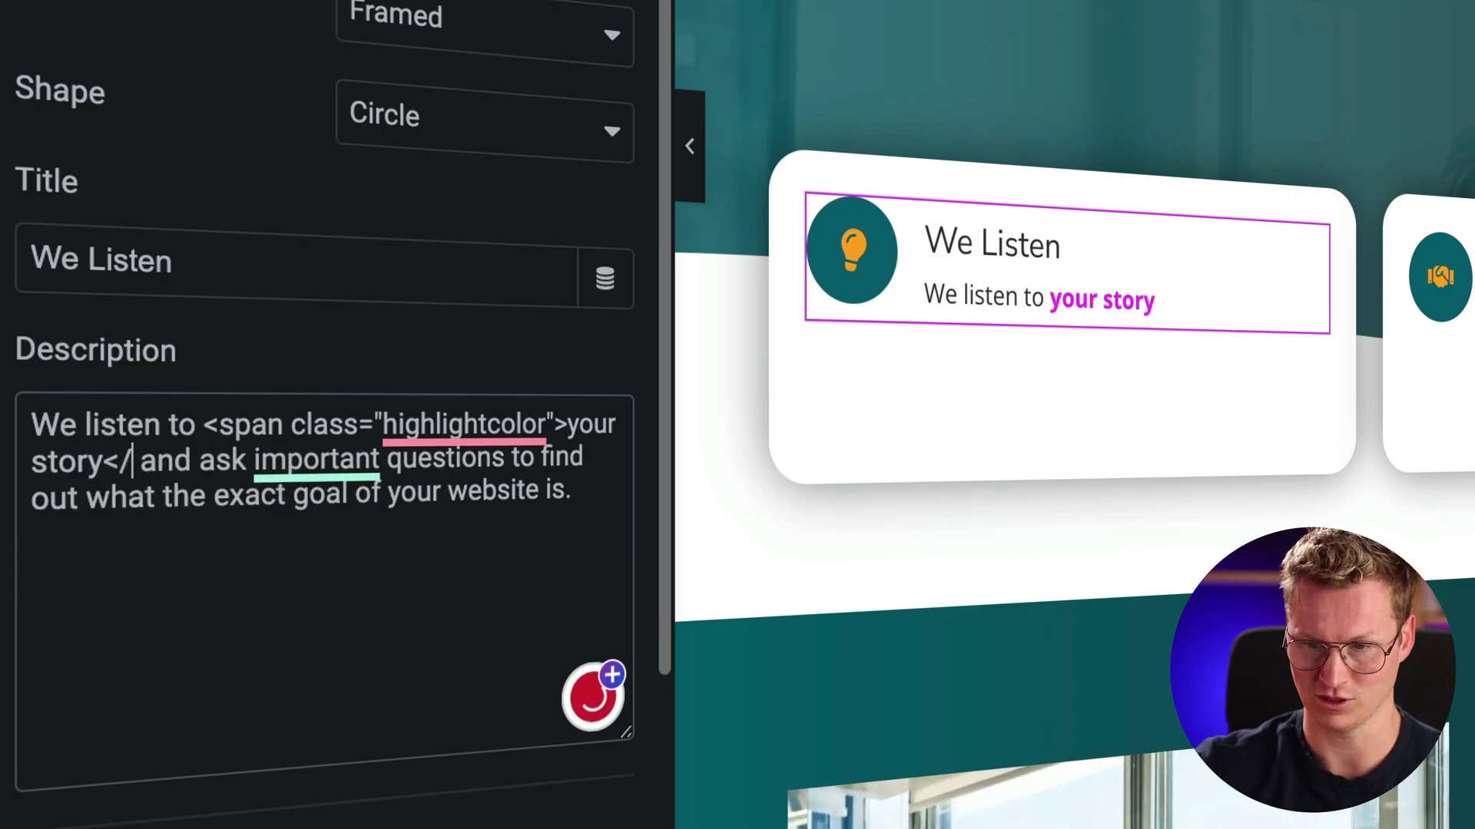
pyautogui.write('>')
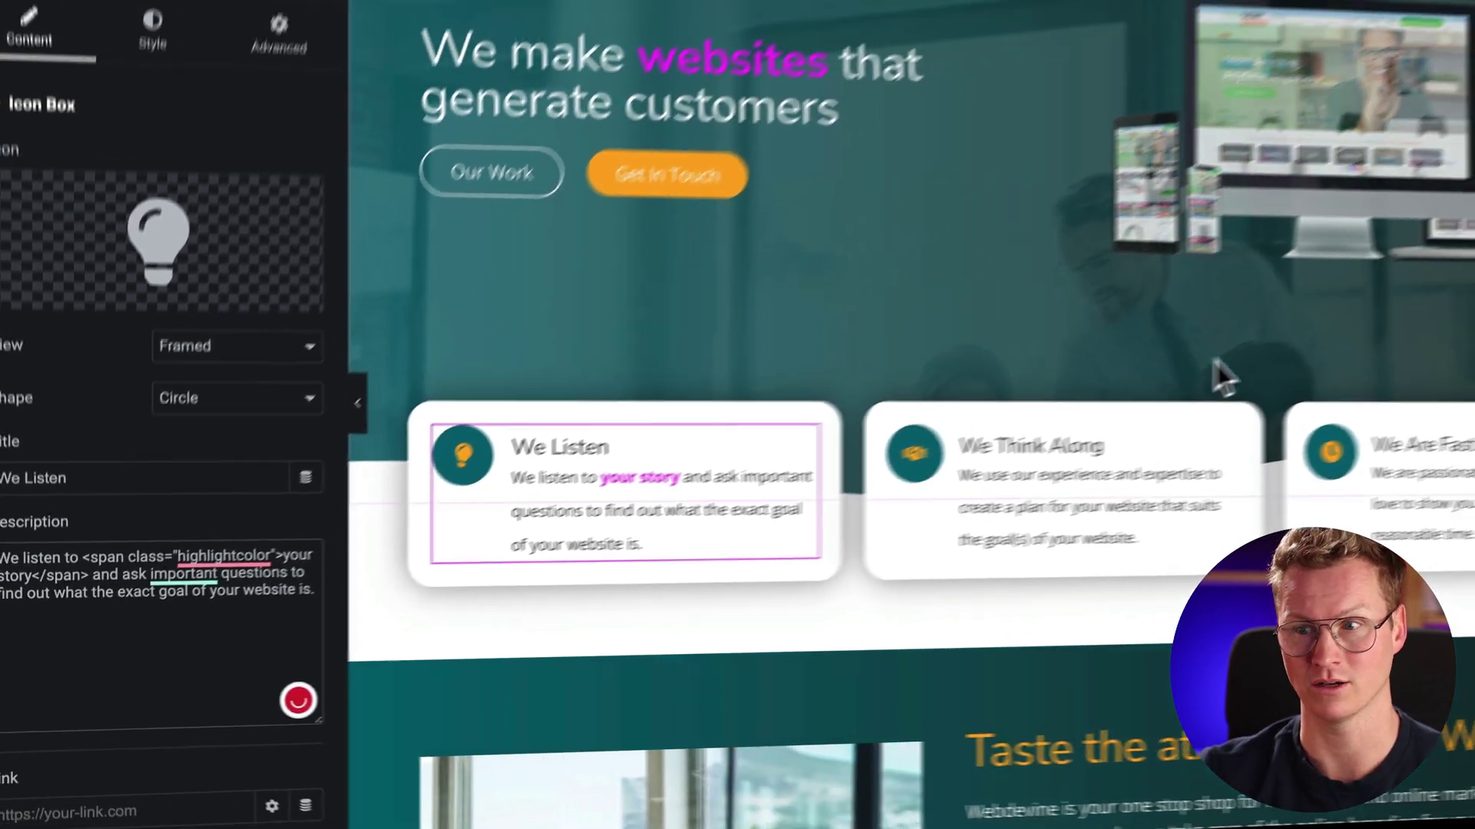
pyautogui.scroll(-10, 1104, 429)
# In the Text Editor widget's HTML source, wrap 'Los Angeles' in a highlightcolor span.
pyautogui.click(1053, 328)
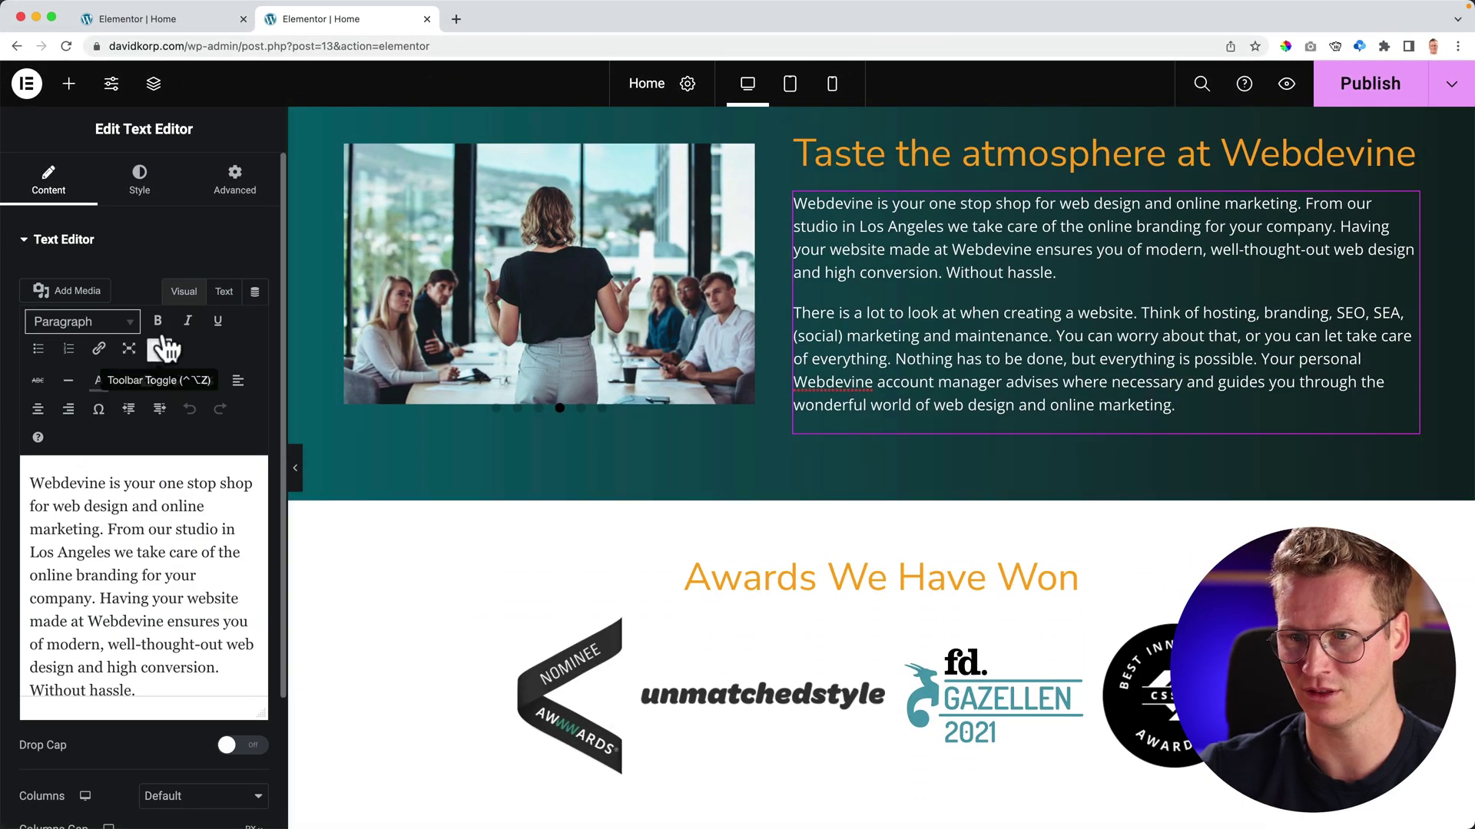
pyautogui.click(222, 295)
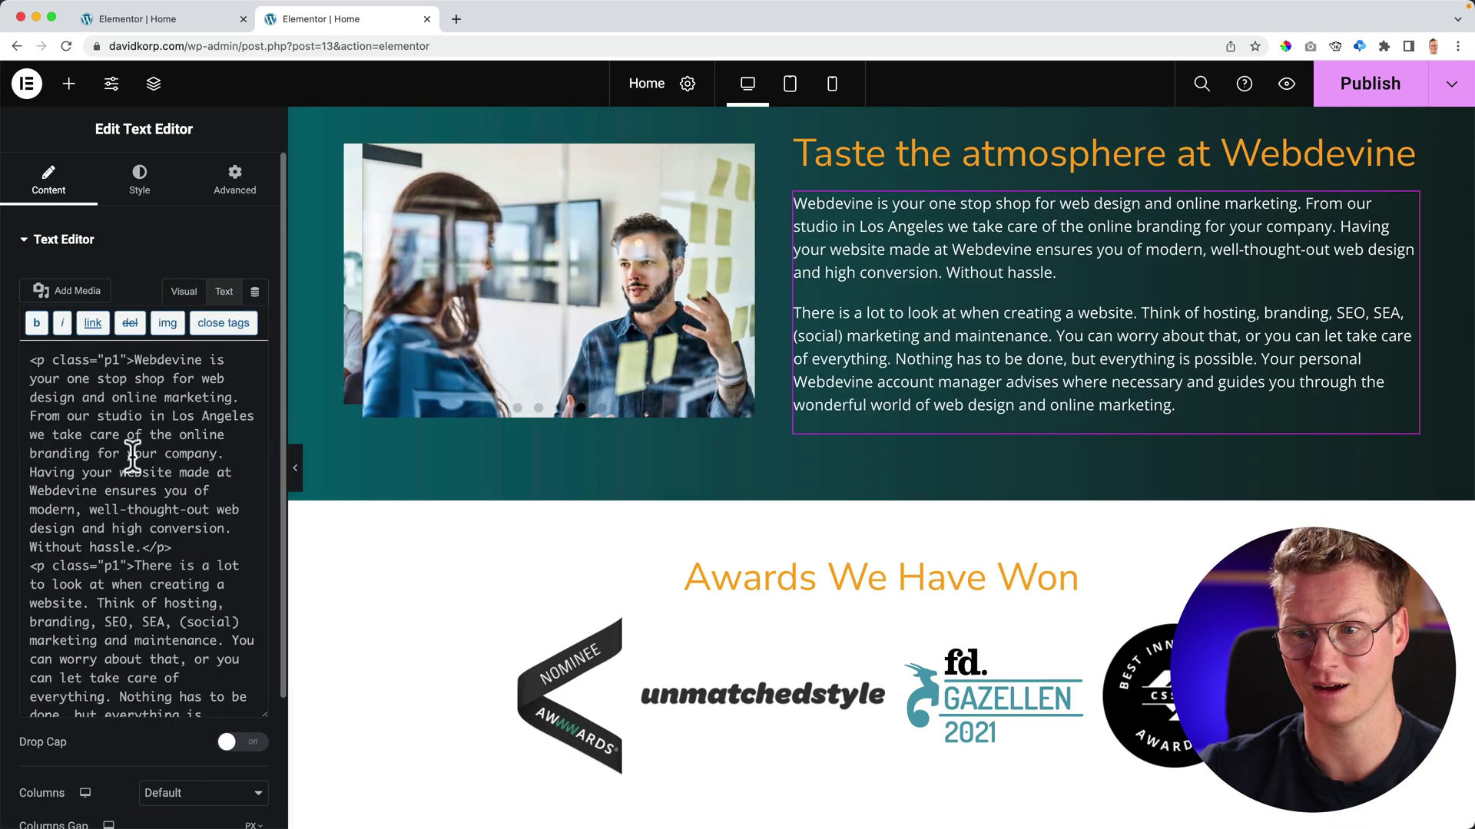
pyautogui.scroll(-1, 172, 464)
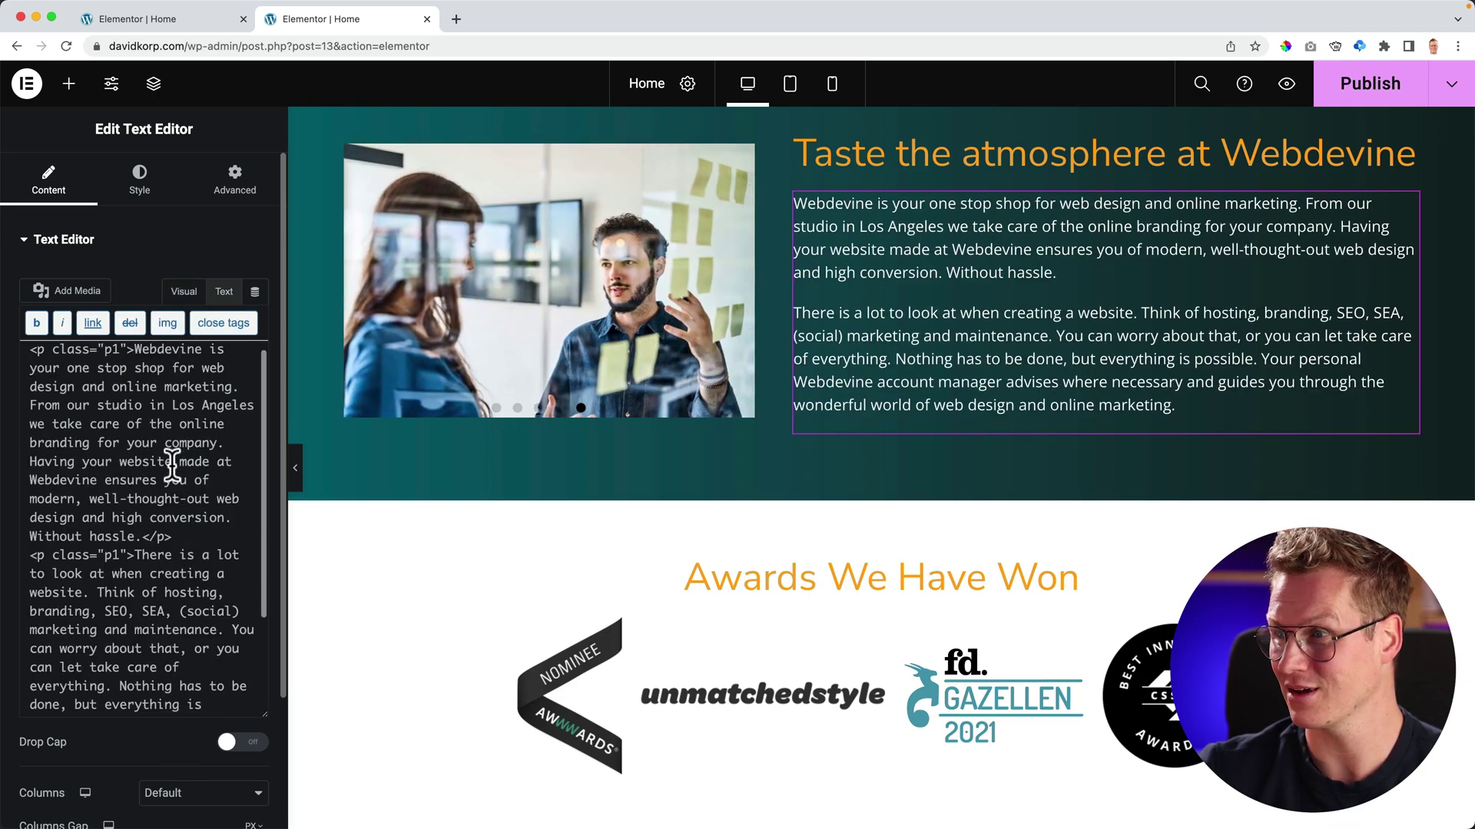
pyautogui.scroll(1, 172, 464)
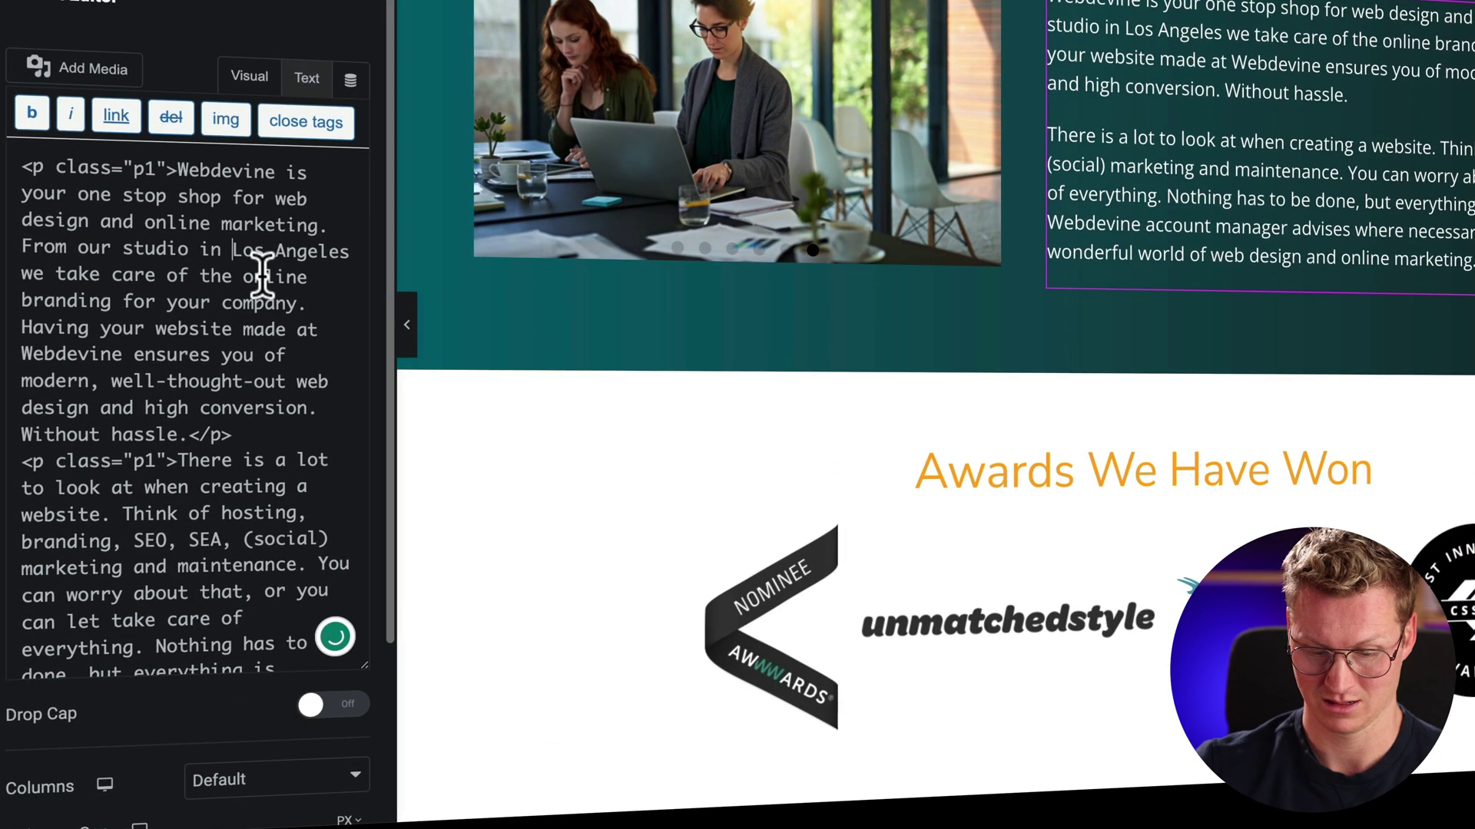
pyautogui.write('<span class="highlightcolor">')
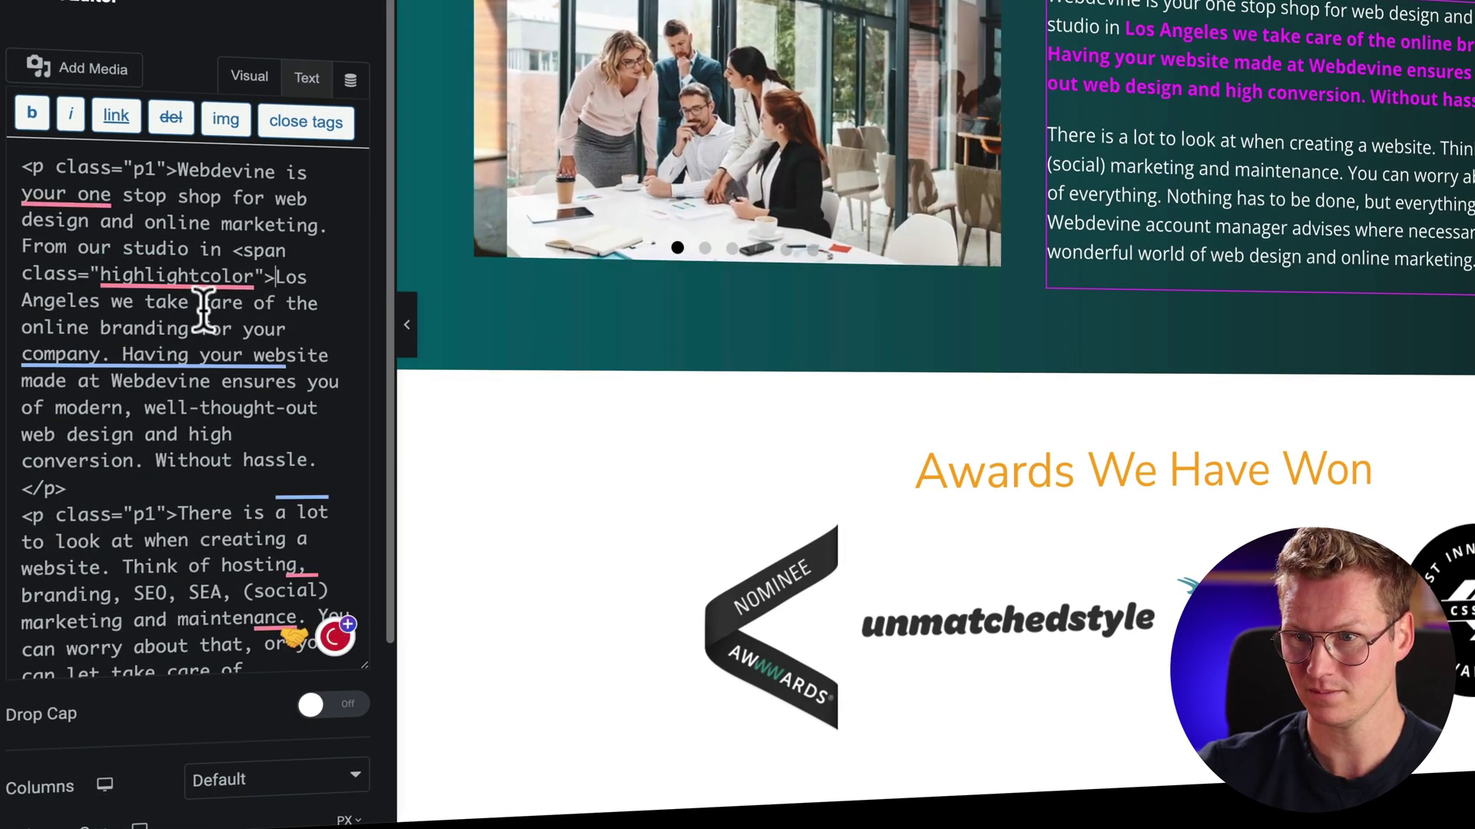
pyautogui.click(69, 301)
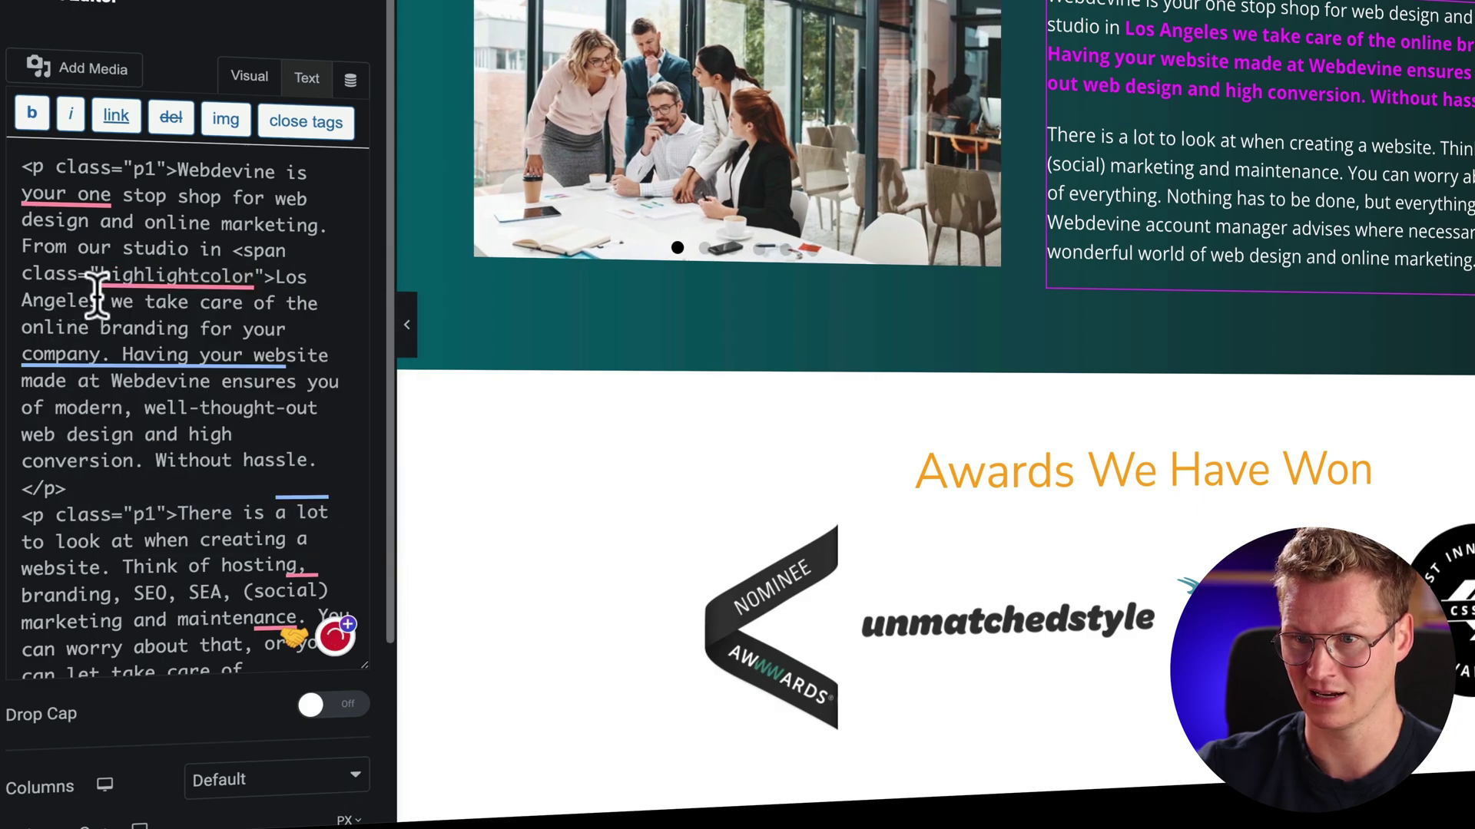
pyautogui.write('</span')
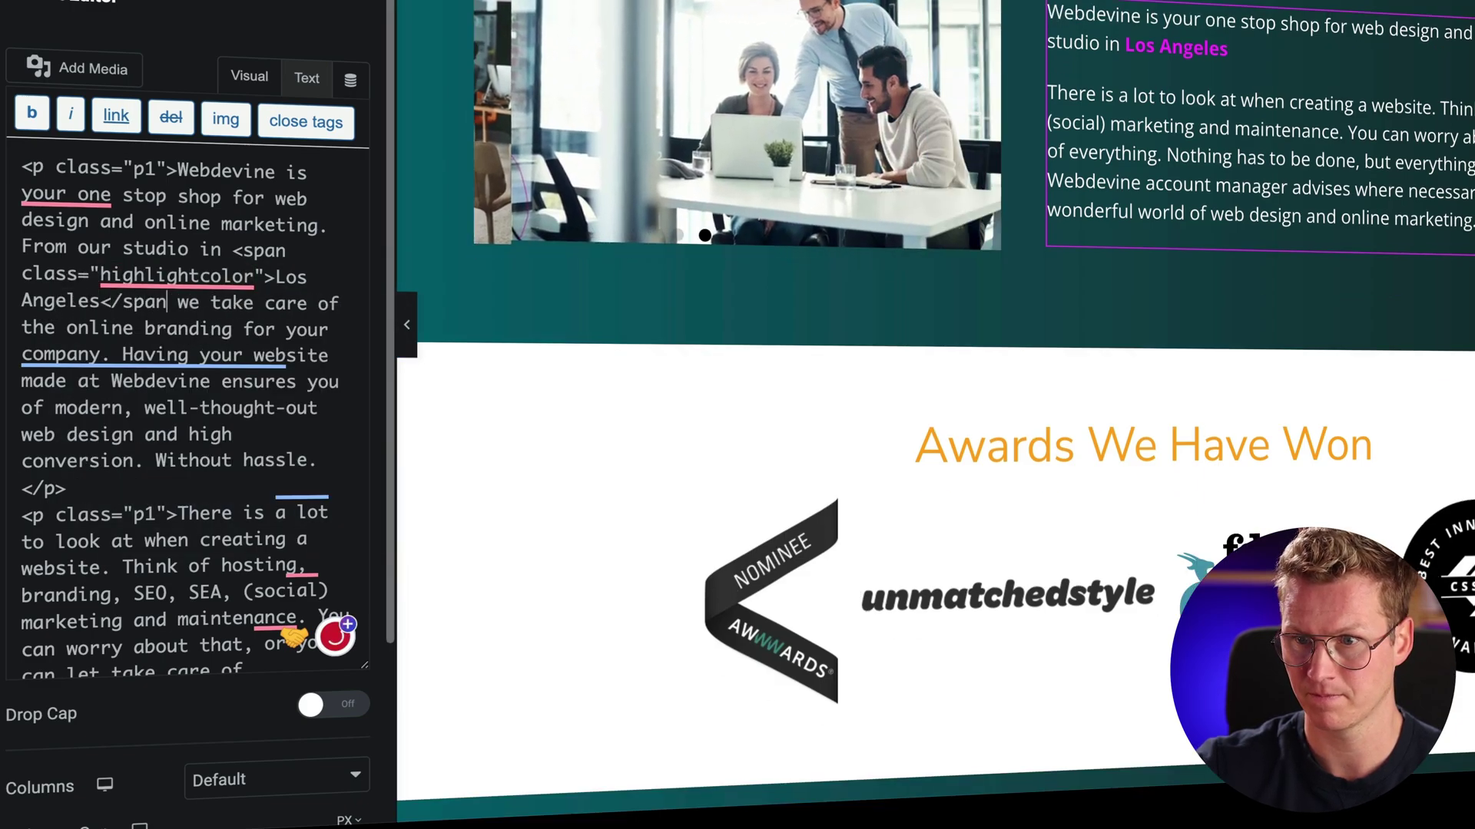
pyautogui.write('>')
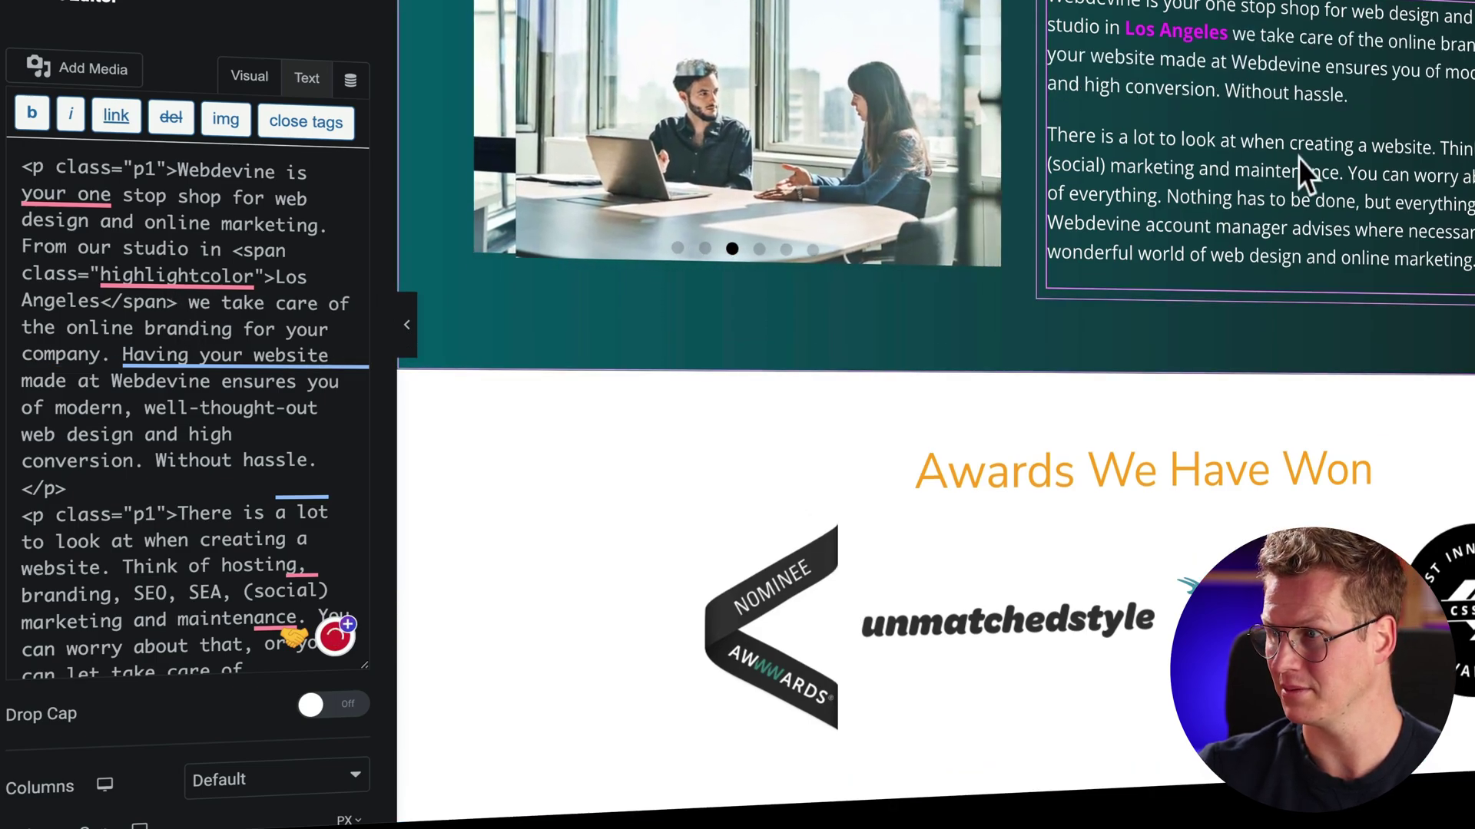
# Wrap the sentence 'Nothing has to be done, but everything is possible.' in a highlightcolor span.
pyautogui.scroll(-1, 253, 335)
pyautogui.scroll(-5, 254, 335)
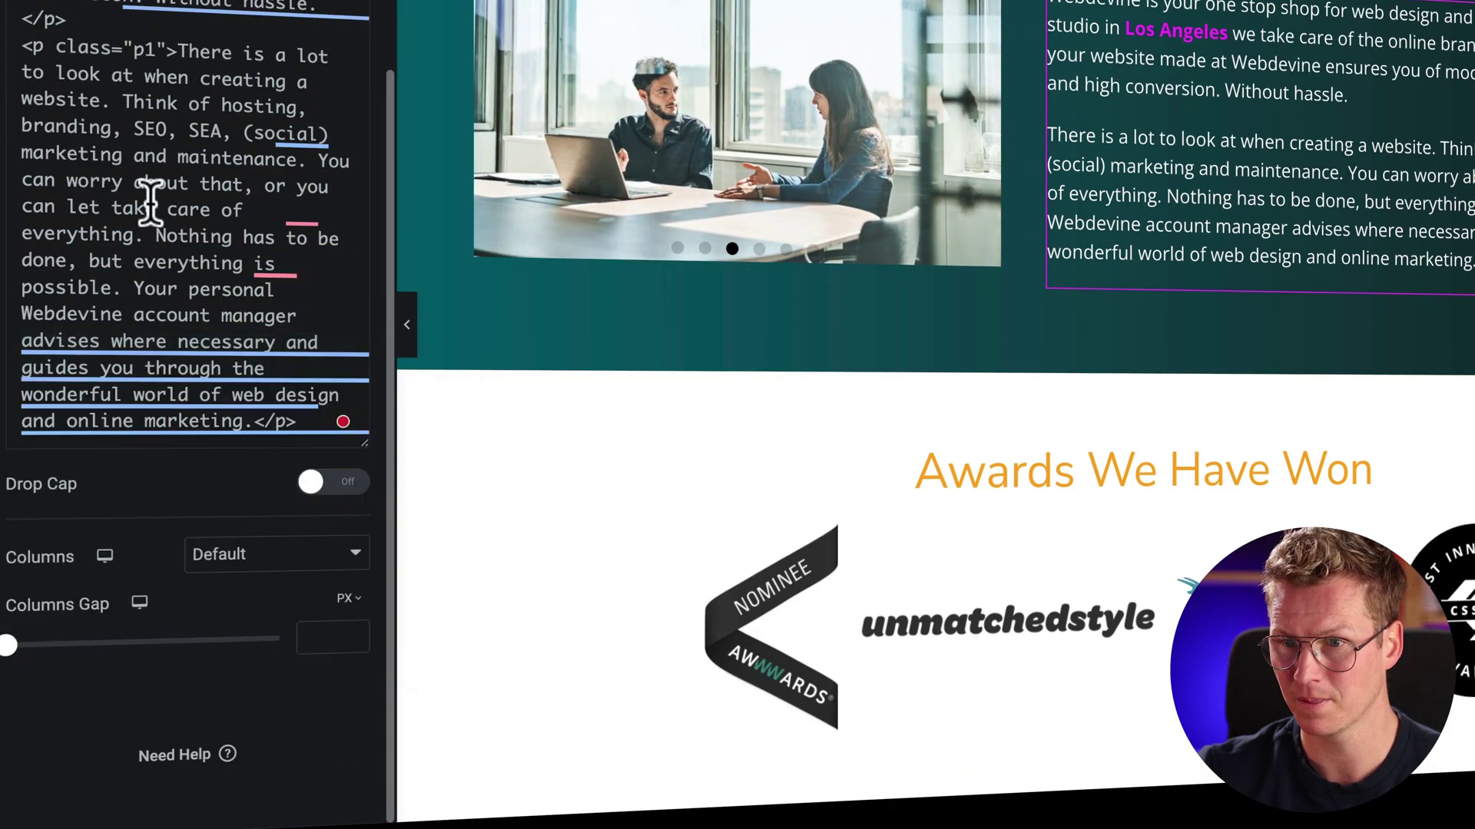
pyautogui.click(156, 234)
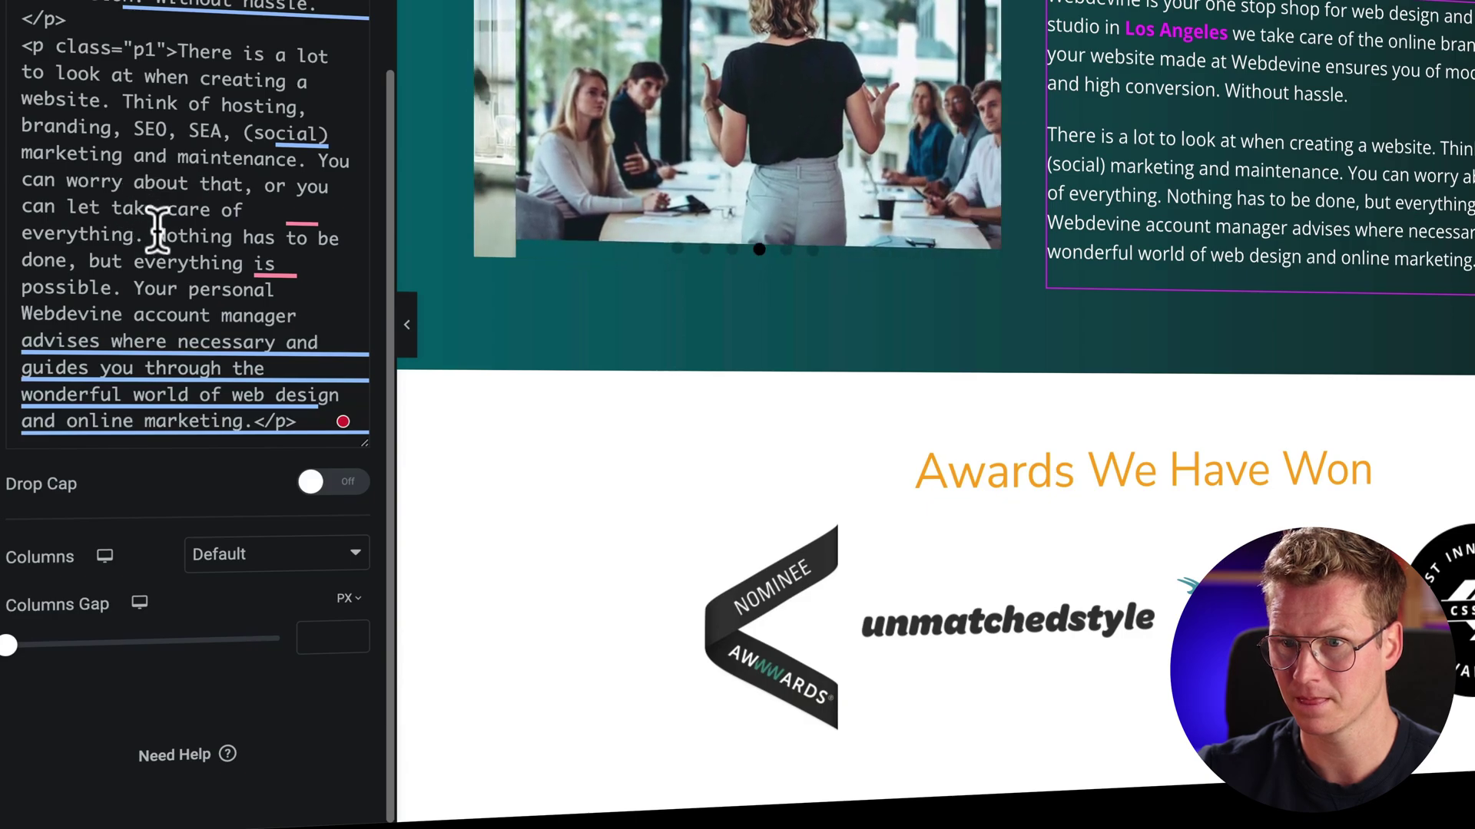
pyautogui.write('<span class="highlight-color">')
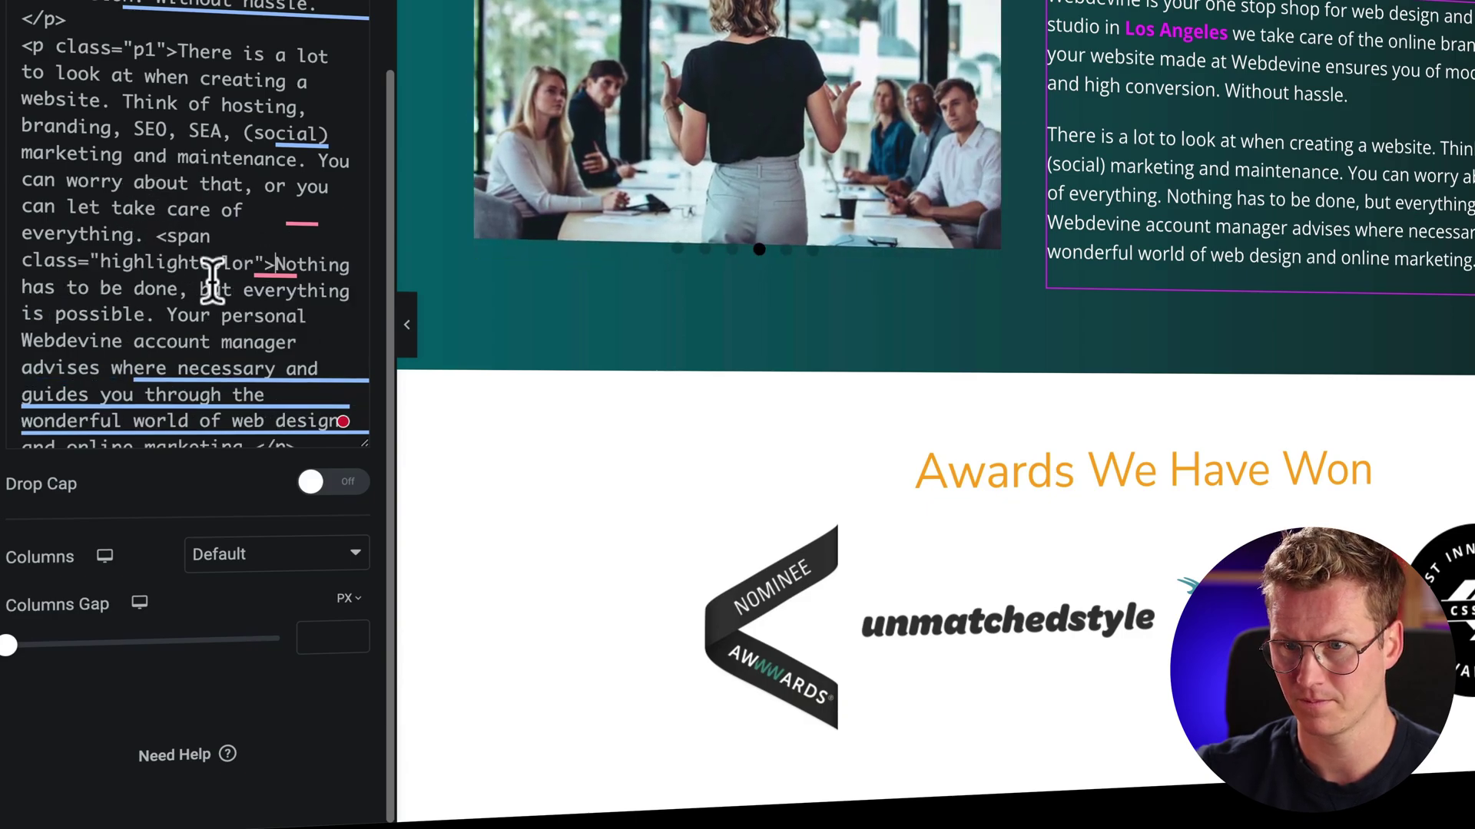
pyautogui.click(158, 313)
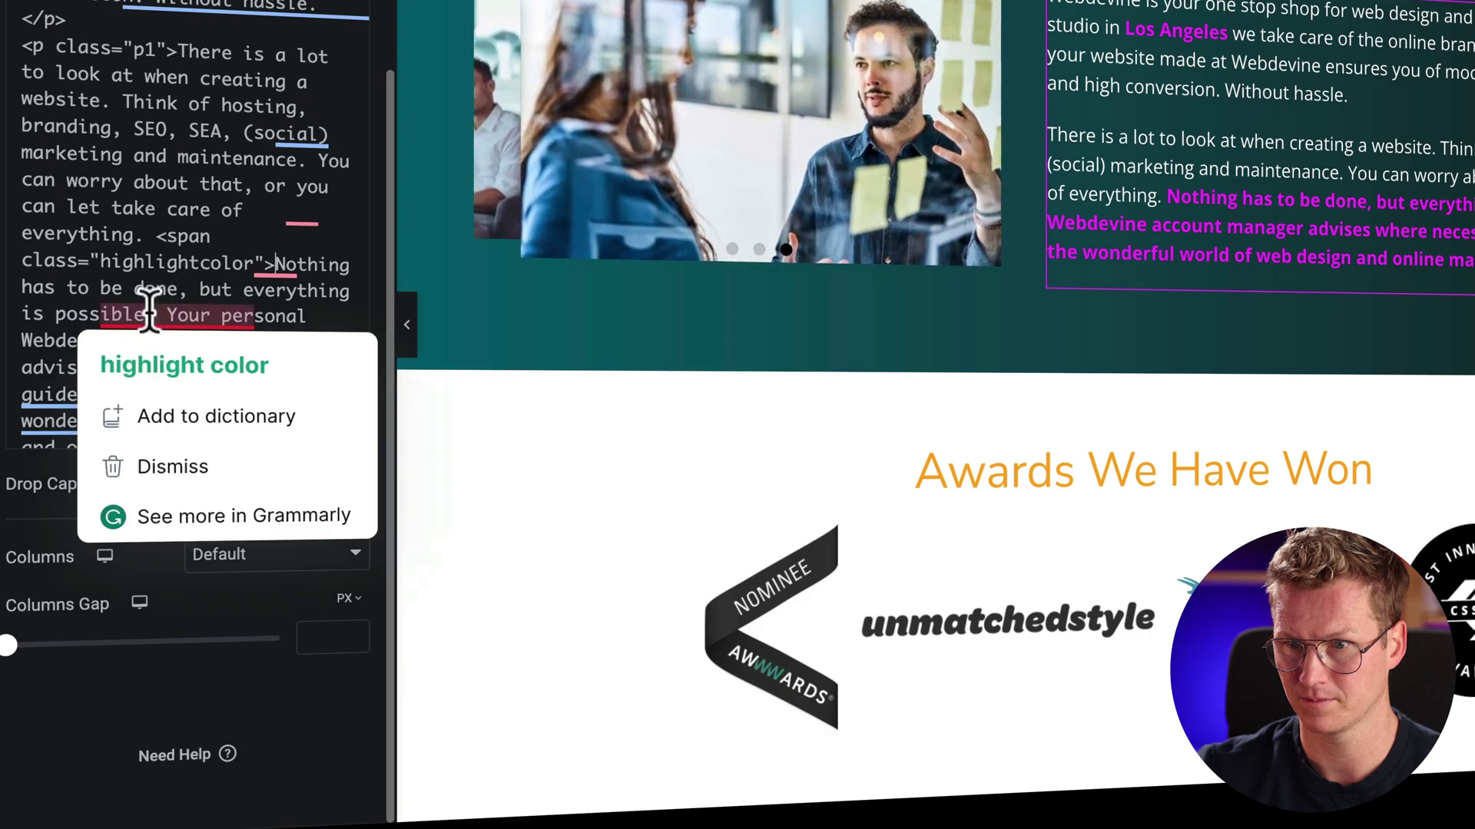
pyautogui.write('</span>')
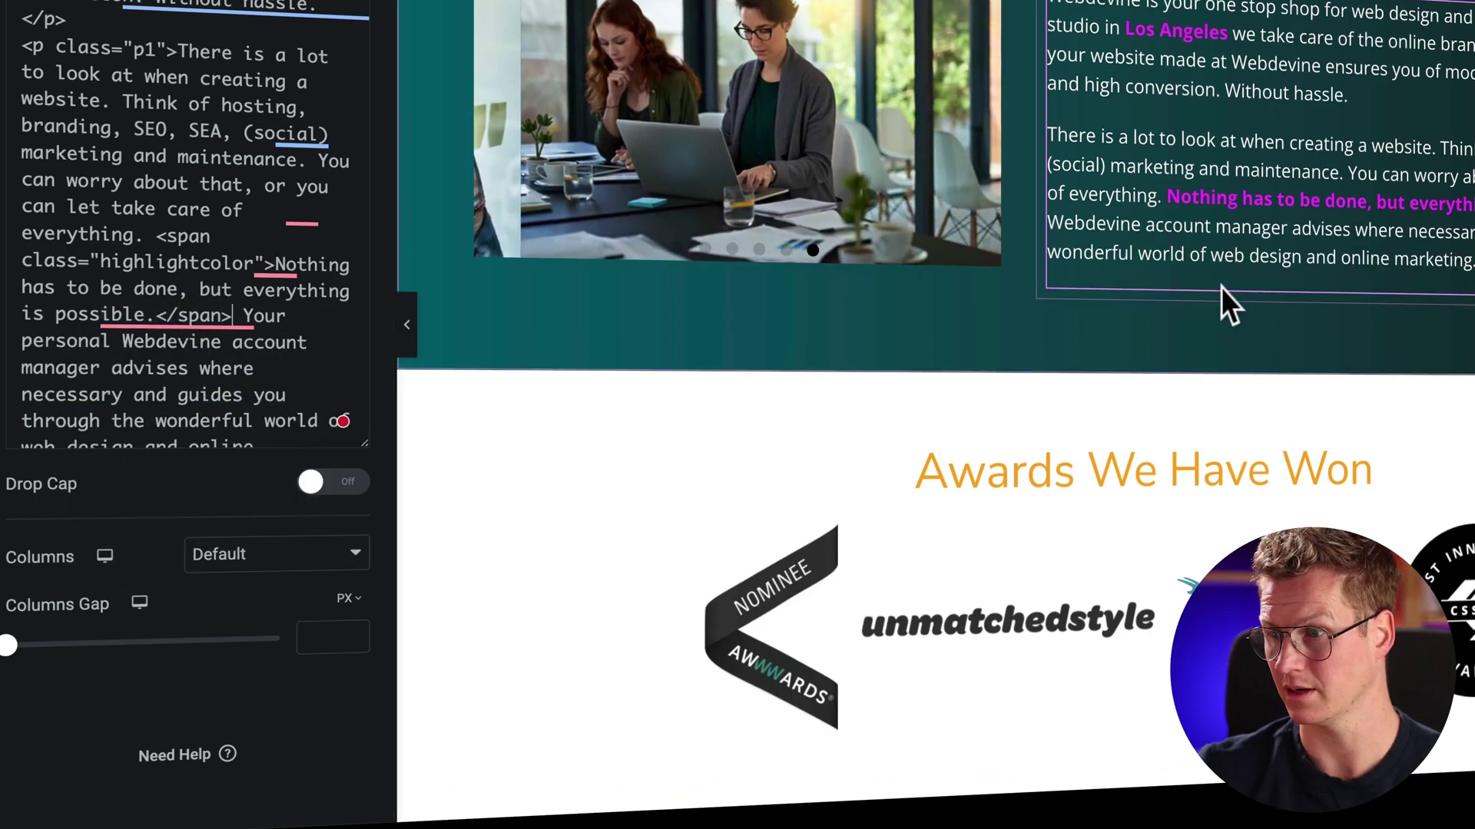
# Wrap 'We' in the Awards We Have Won heading title with a highlightcolor span.
pyautogui.scroll(-2, 1220, 287)
pyautogui.click(1126, 316)
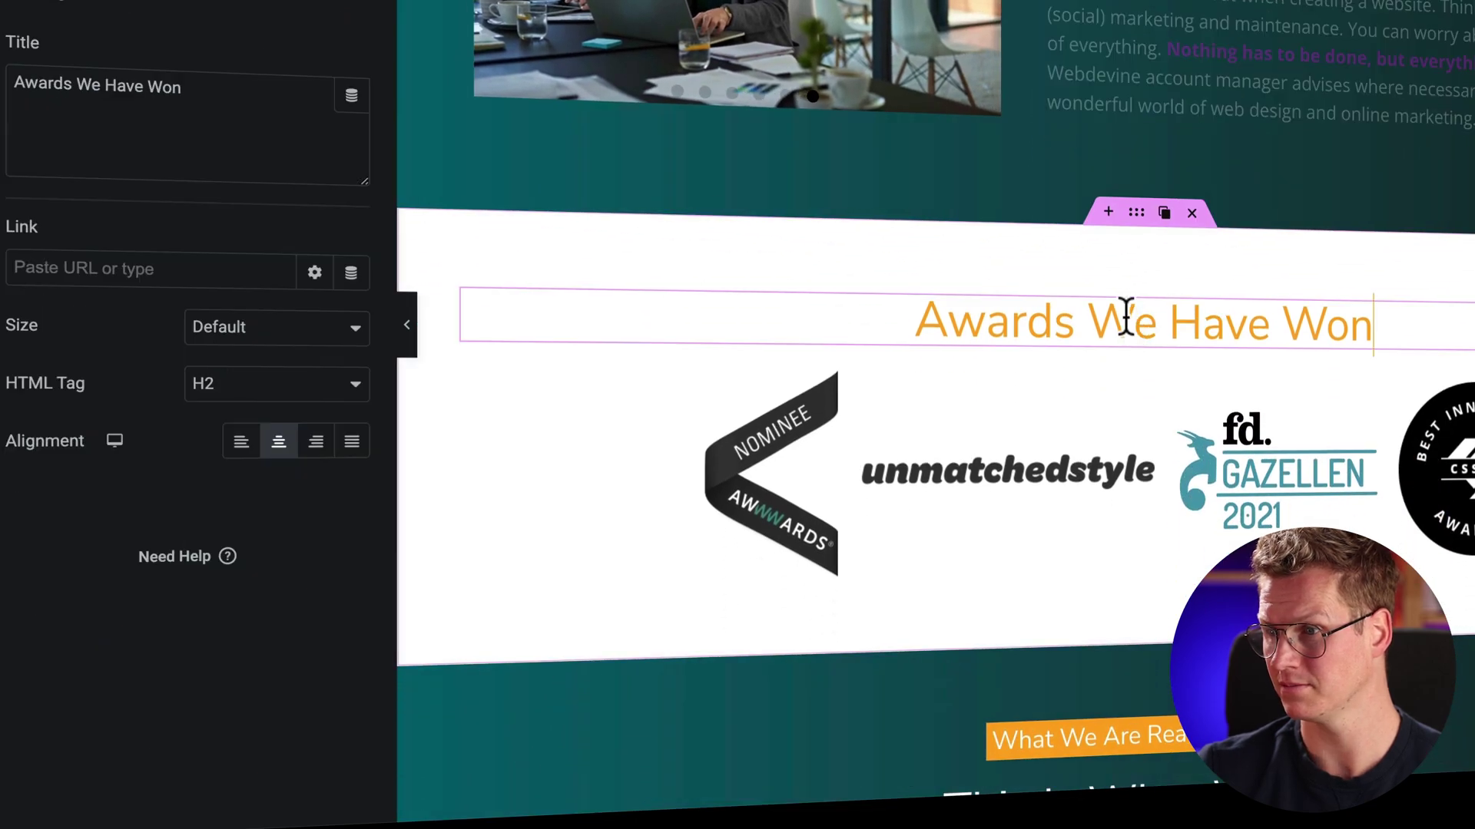
pyautogui.click(87, 78)
pyautogui.write('<span class="highlightcolor">')
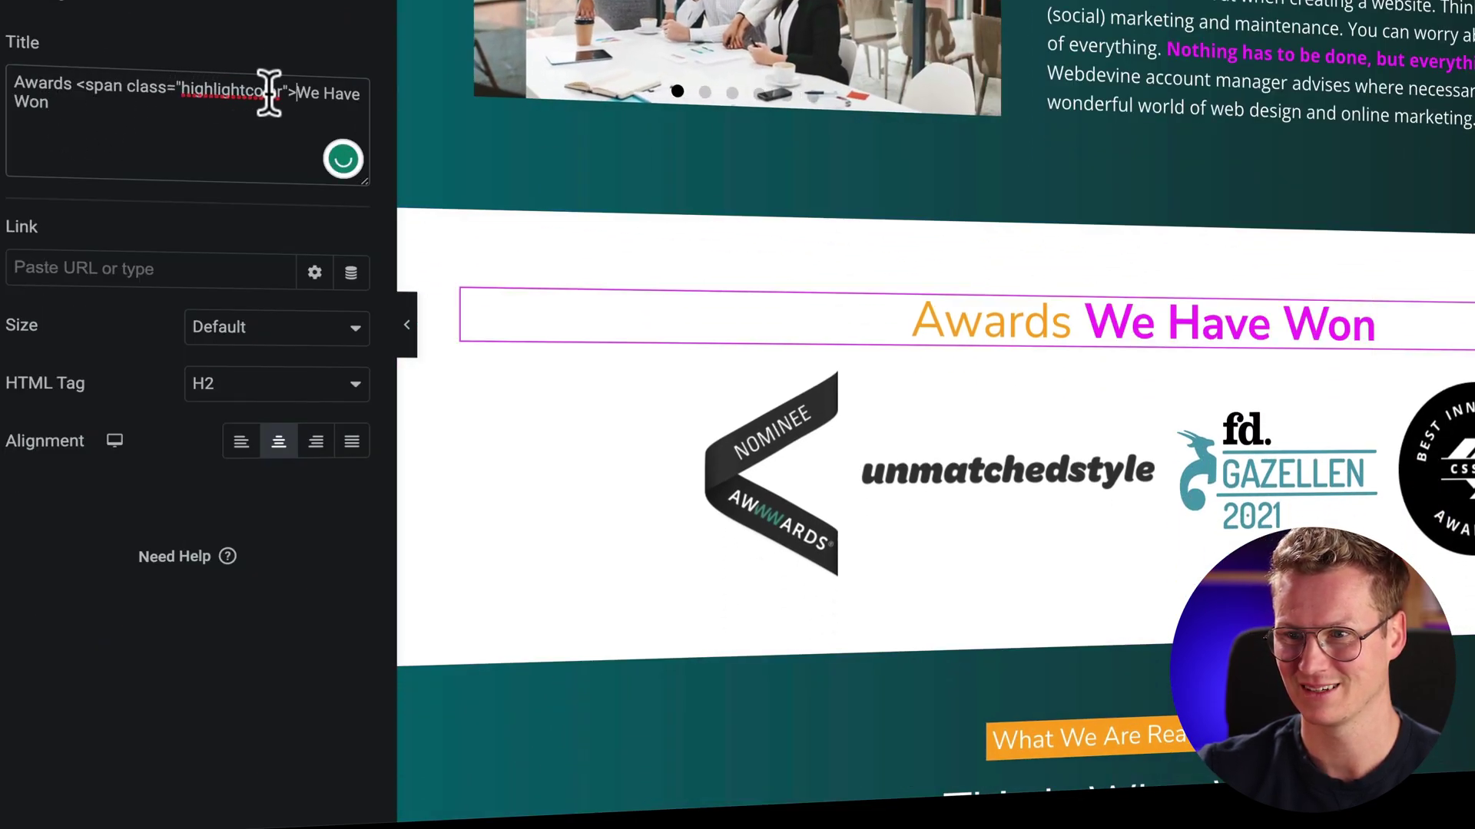
pyautogui.write('</span')
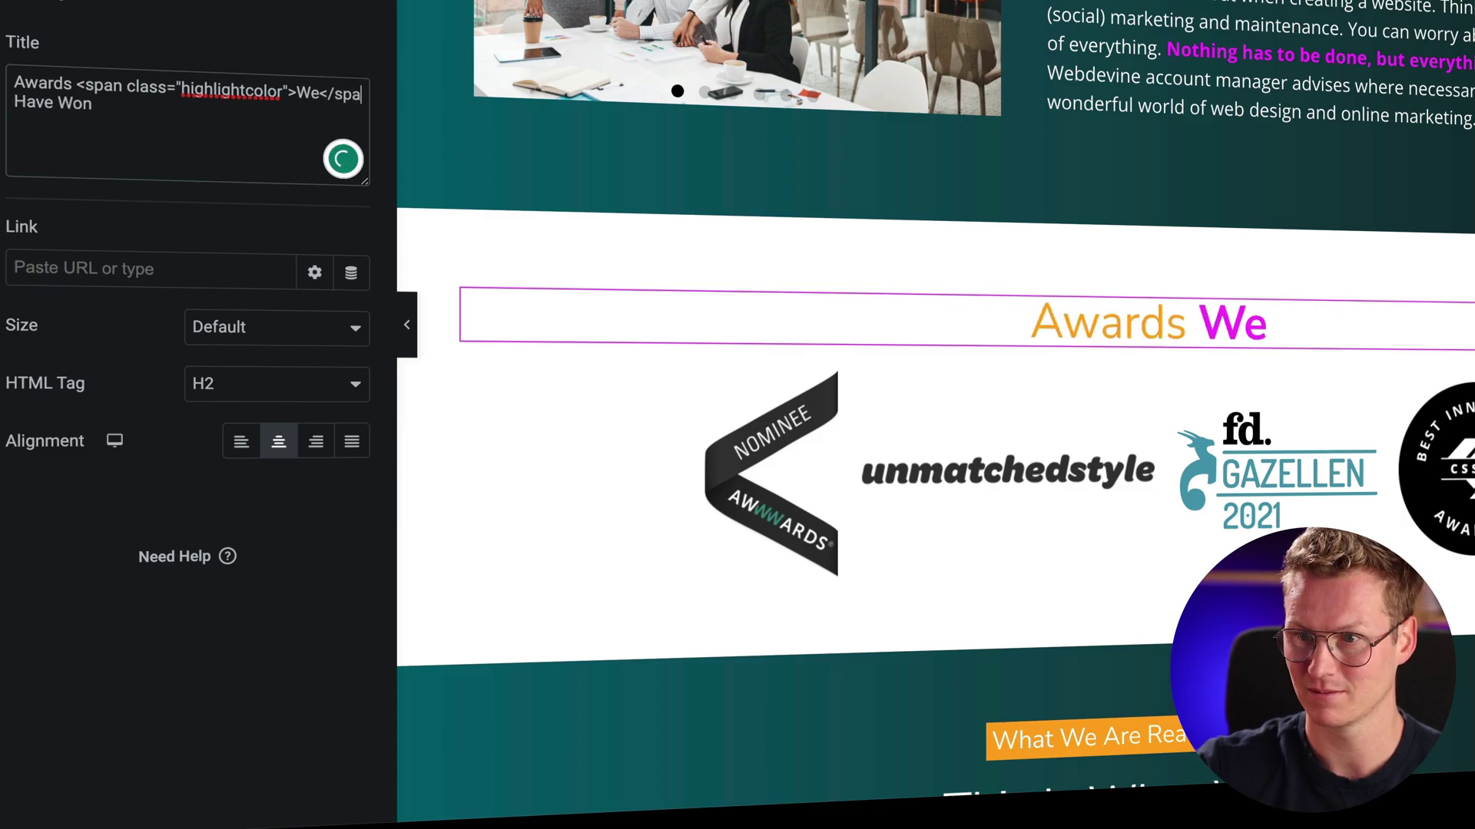
pyautogui.write('>')
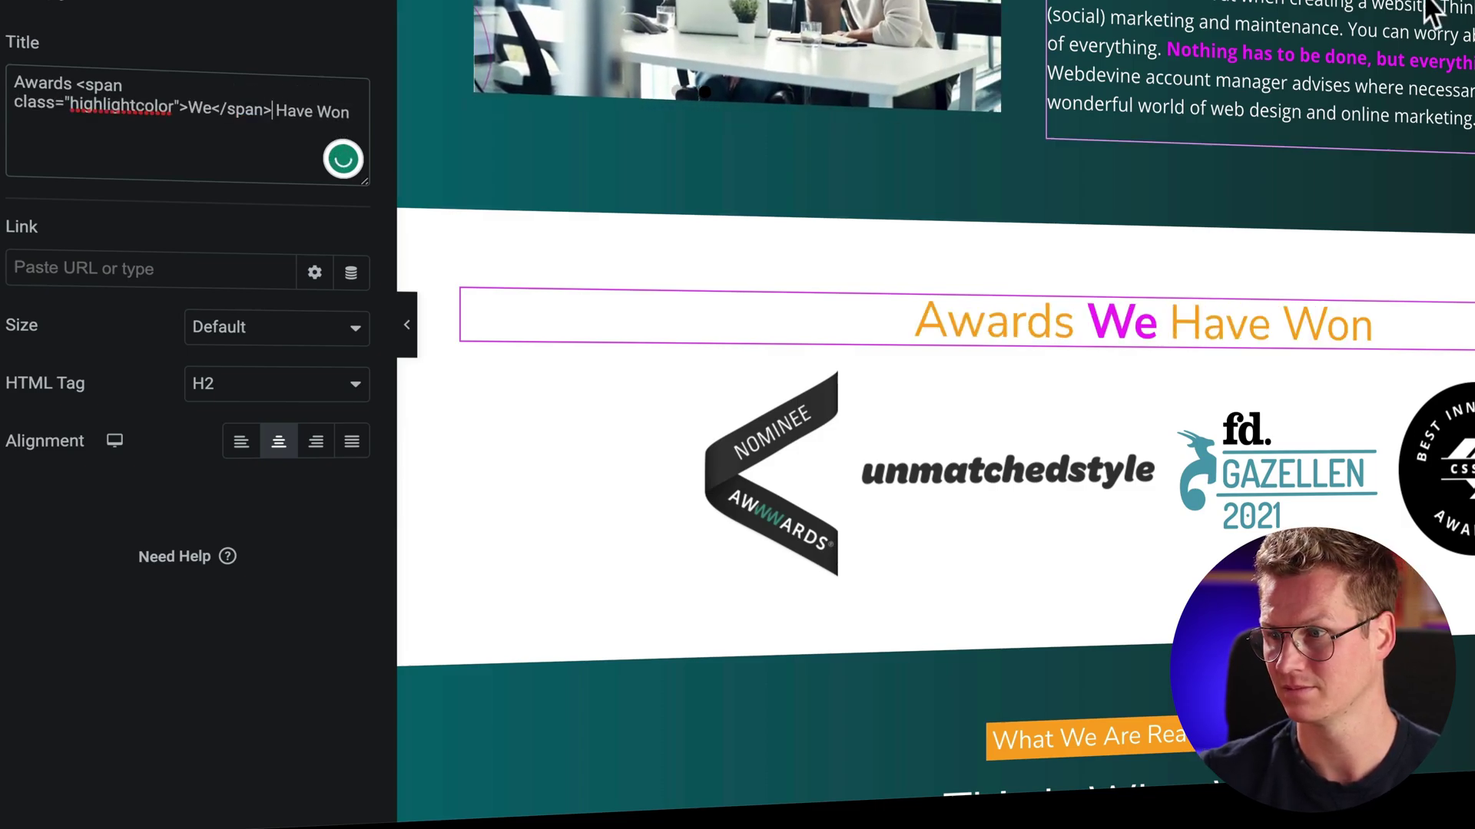
pyautogui.scroll(-10, 1305, 38)
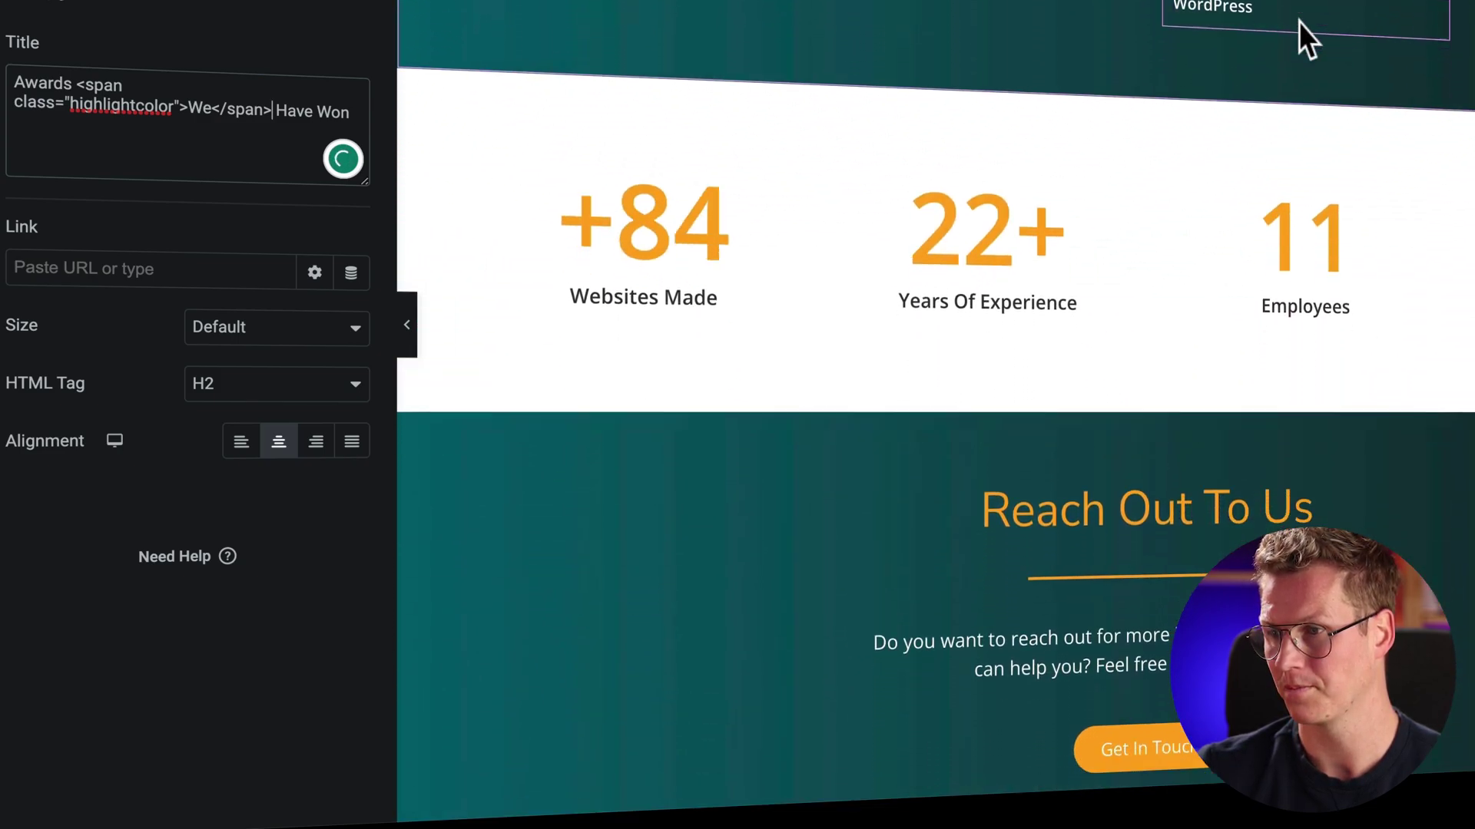
pyautogui.scroll(-6, 1298, 22)
pyautogui.scroll(5, 1298, 22)
pyautogui.scroll(-4, 1298, 22)
pyautogui.scroll(3, 1298, 22)
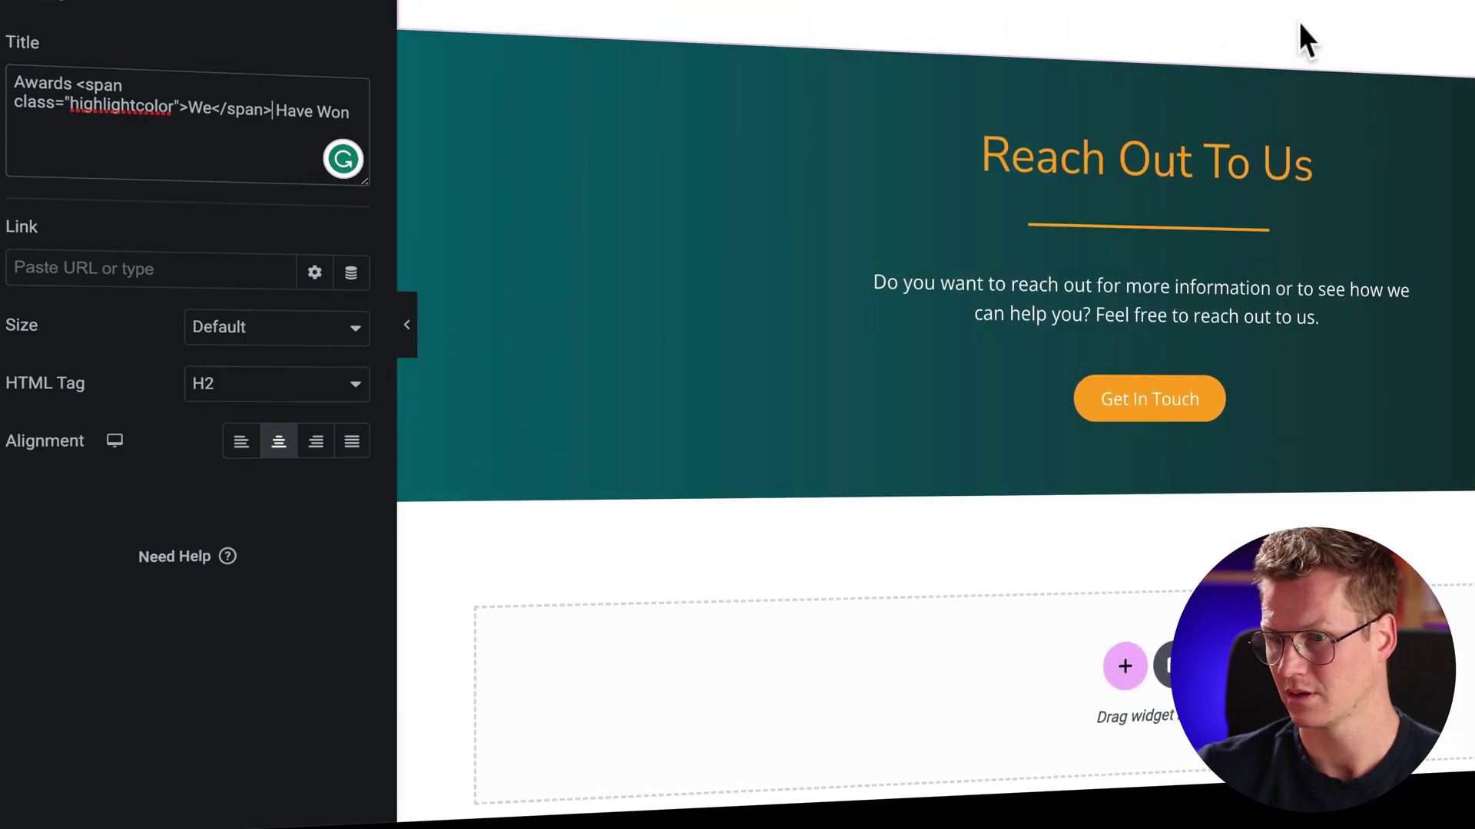
# Wrap 'Touch' in the Get In Touch button text with a highlightcolor span, then publish the page.
pyautogui.click(1191, 419)
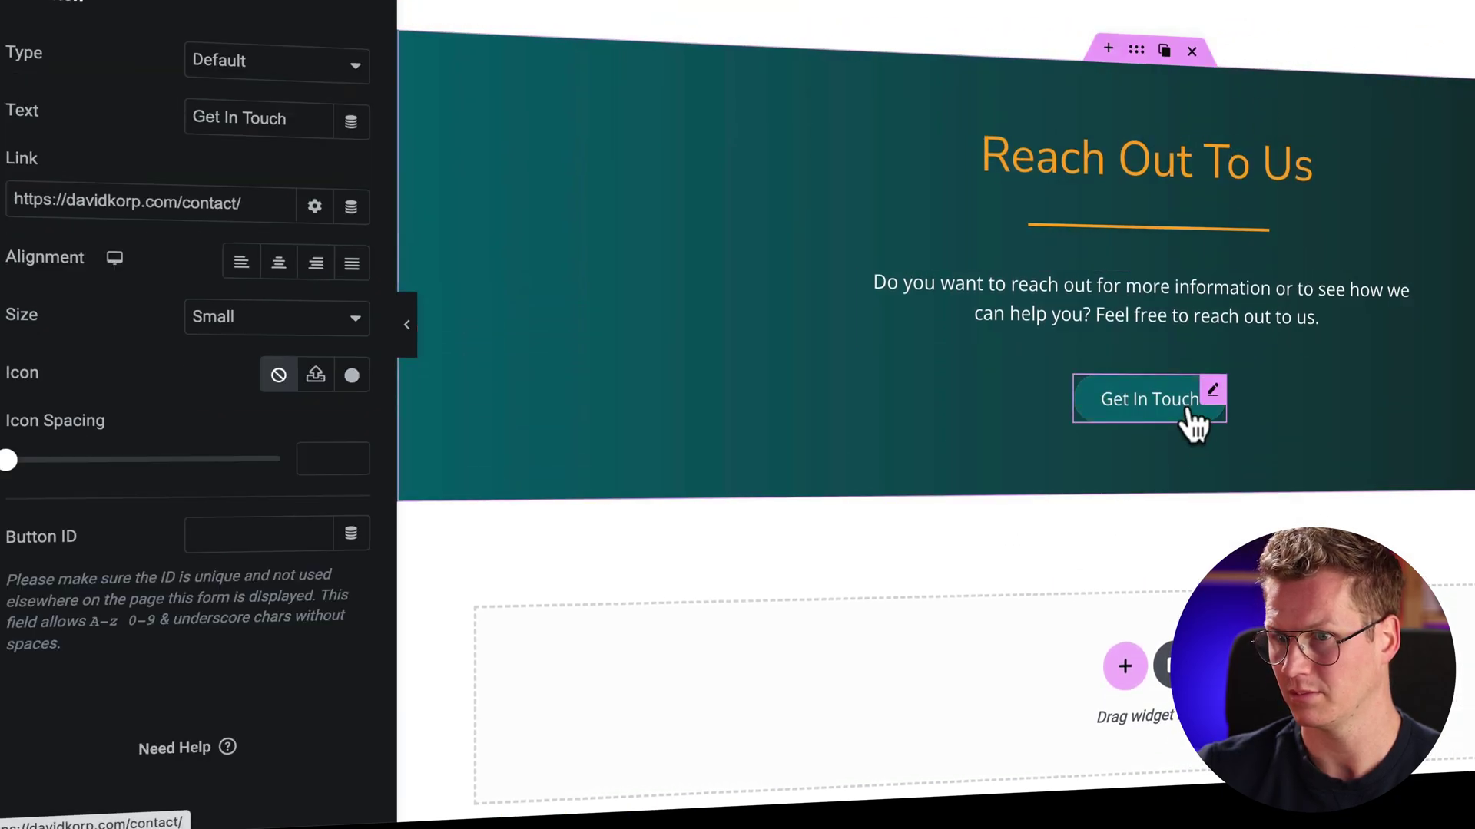
pyautogui.click(244, 117)
pyautogui.write('<span class="highlightcolor">>')
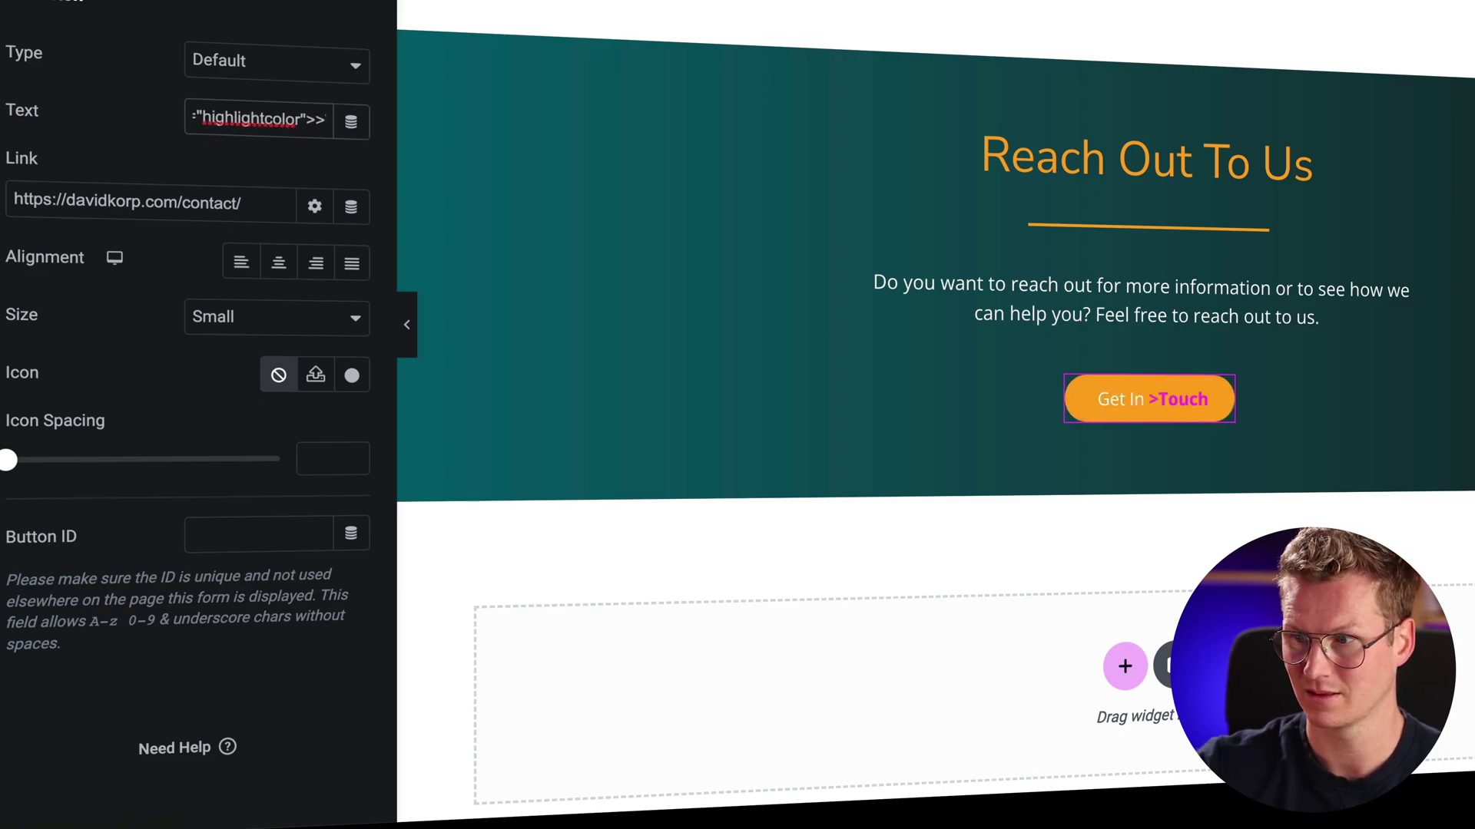
pyautogui.write('<s/ap')
pyautogui.press('BackSpace')
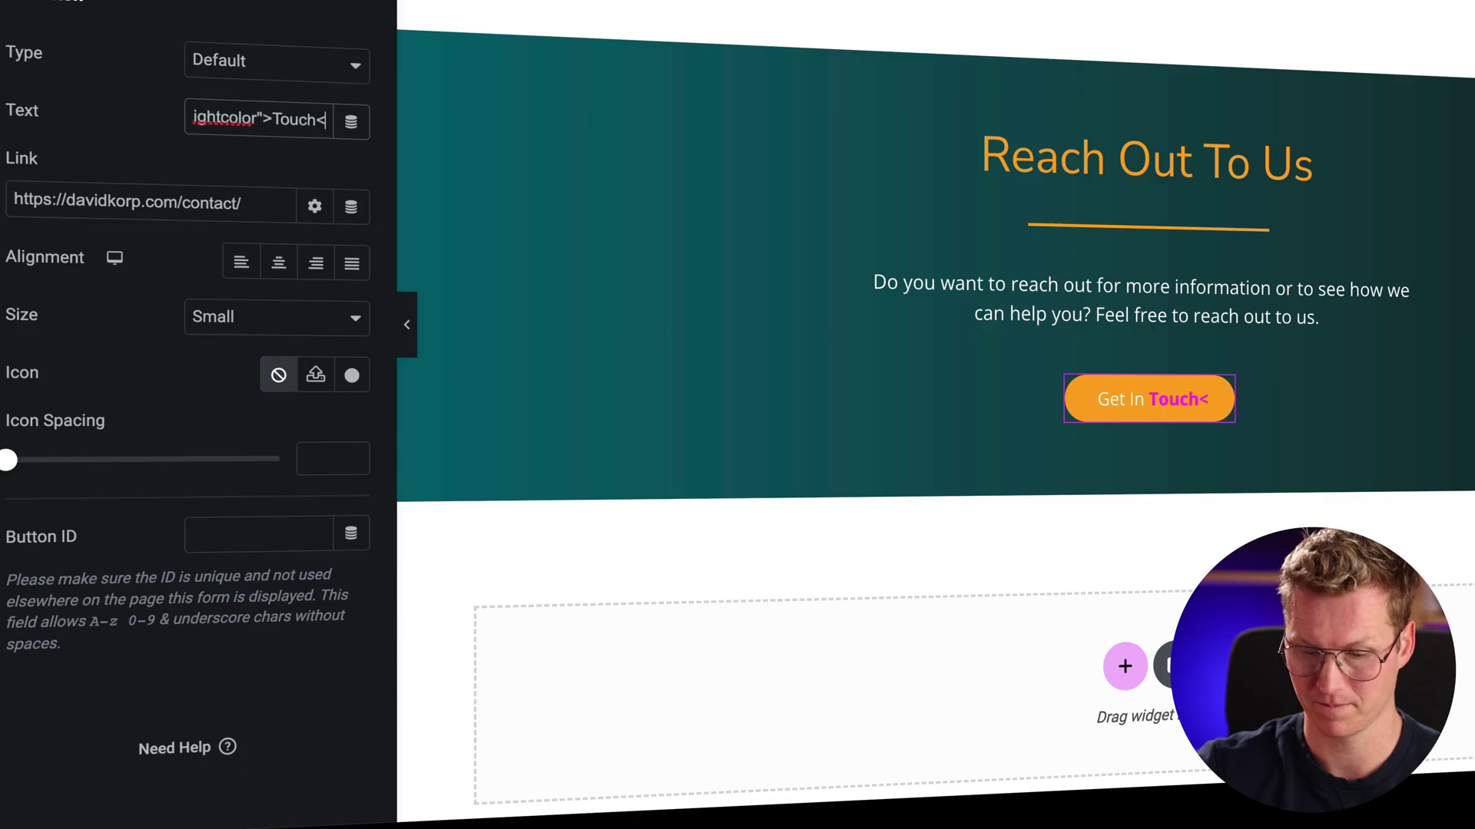
pyautogui.write('/span>')
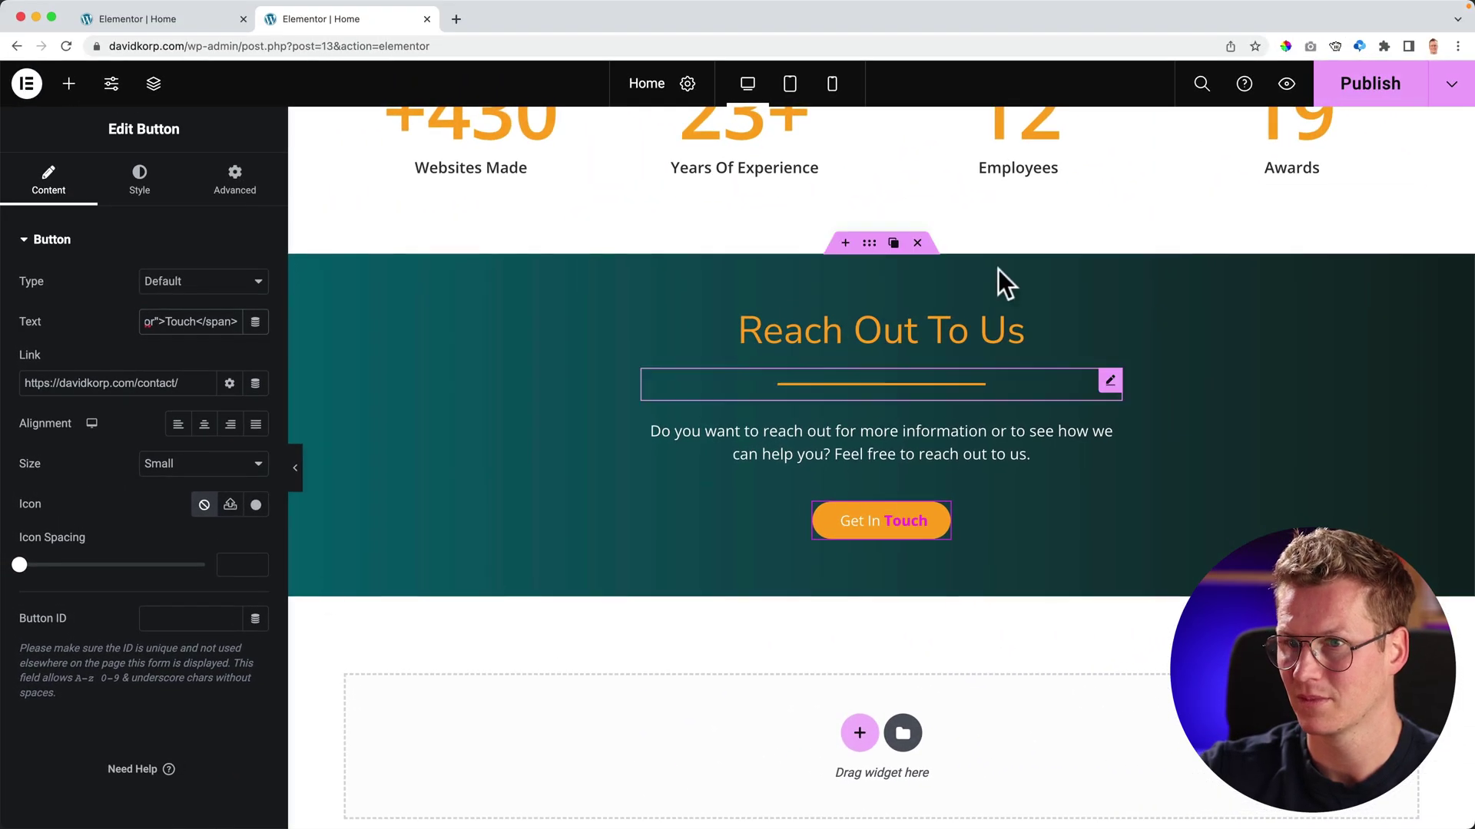
pyautogui.click(1371, 98)
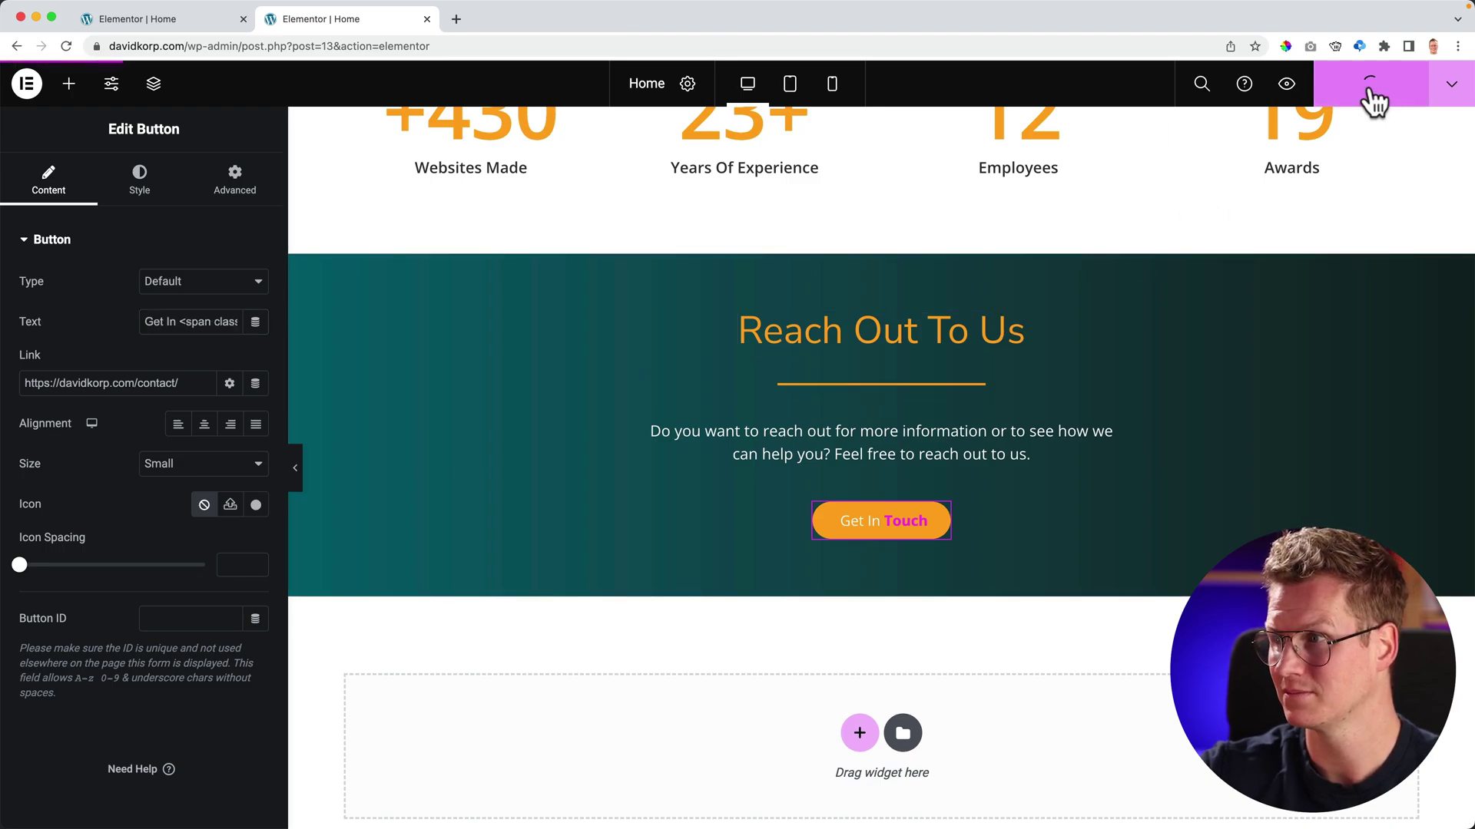
pyautogui.click(1286, 86)
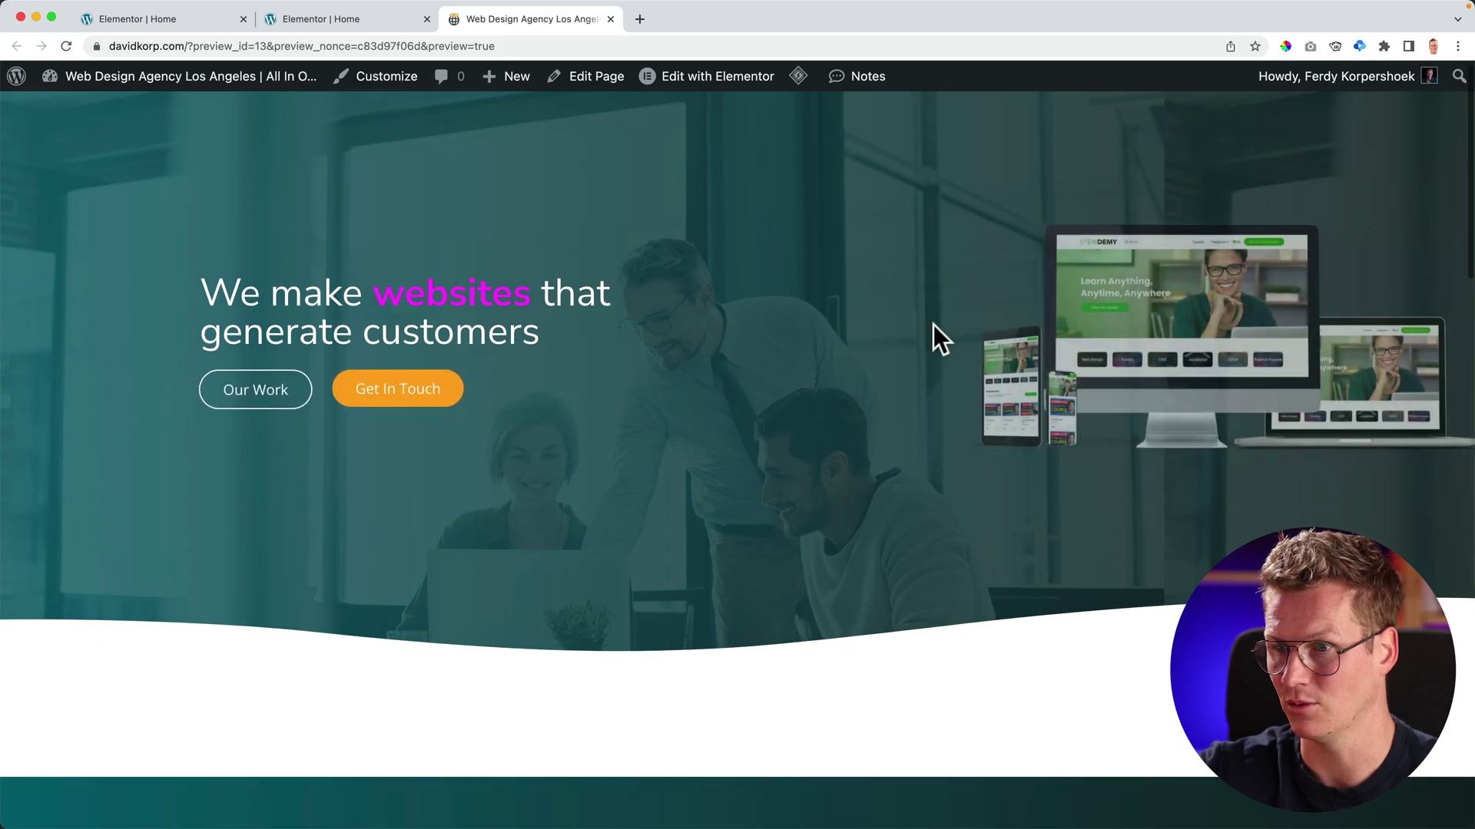
pyautogui.scroll(-10, 933, 325)
pyautogui.scroll(4, 766, 379)
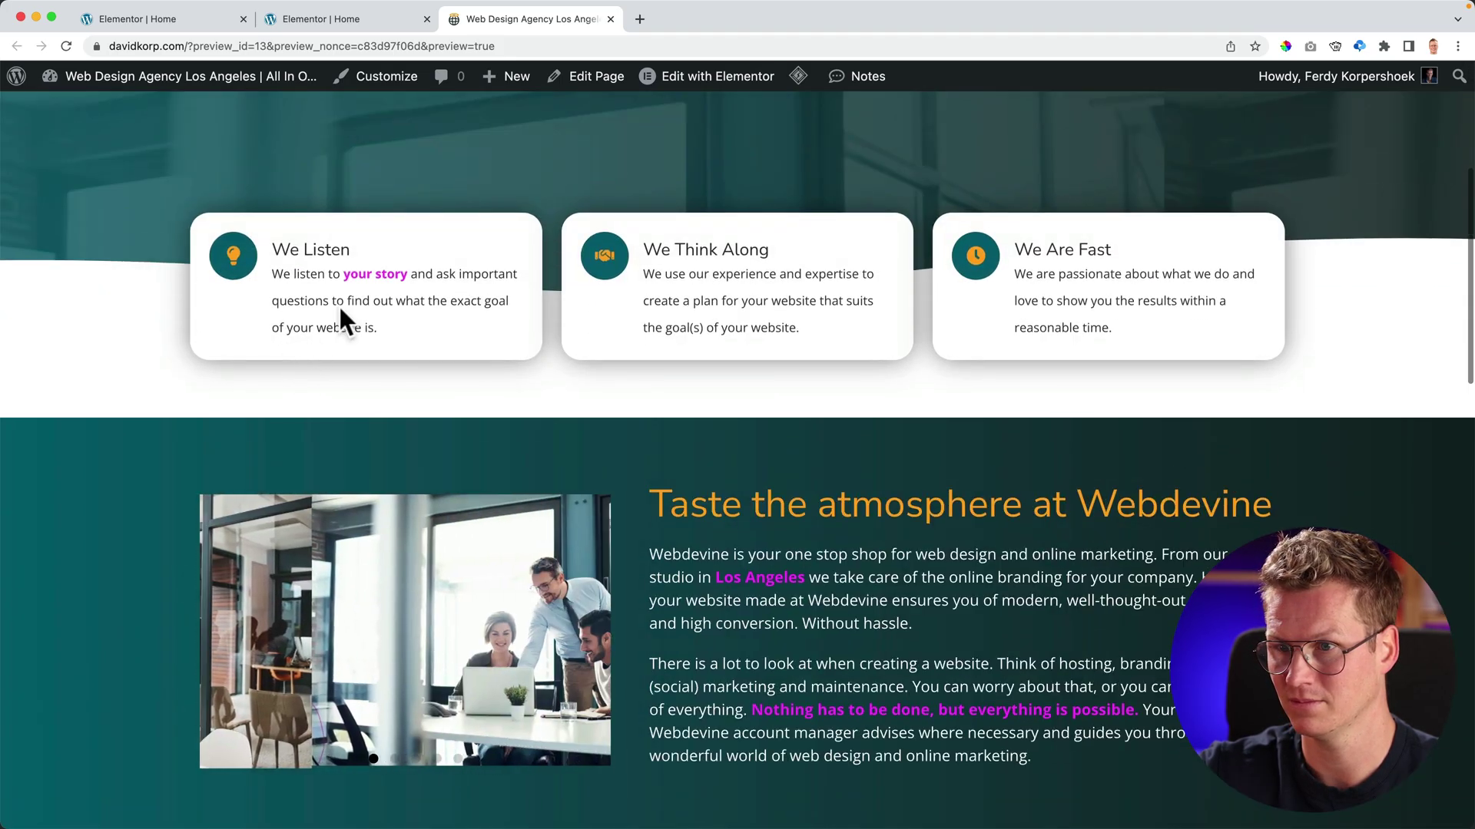
pyautogui.scroll(-10, 837, 476)
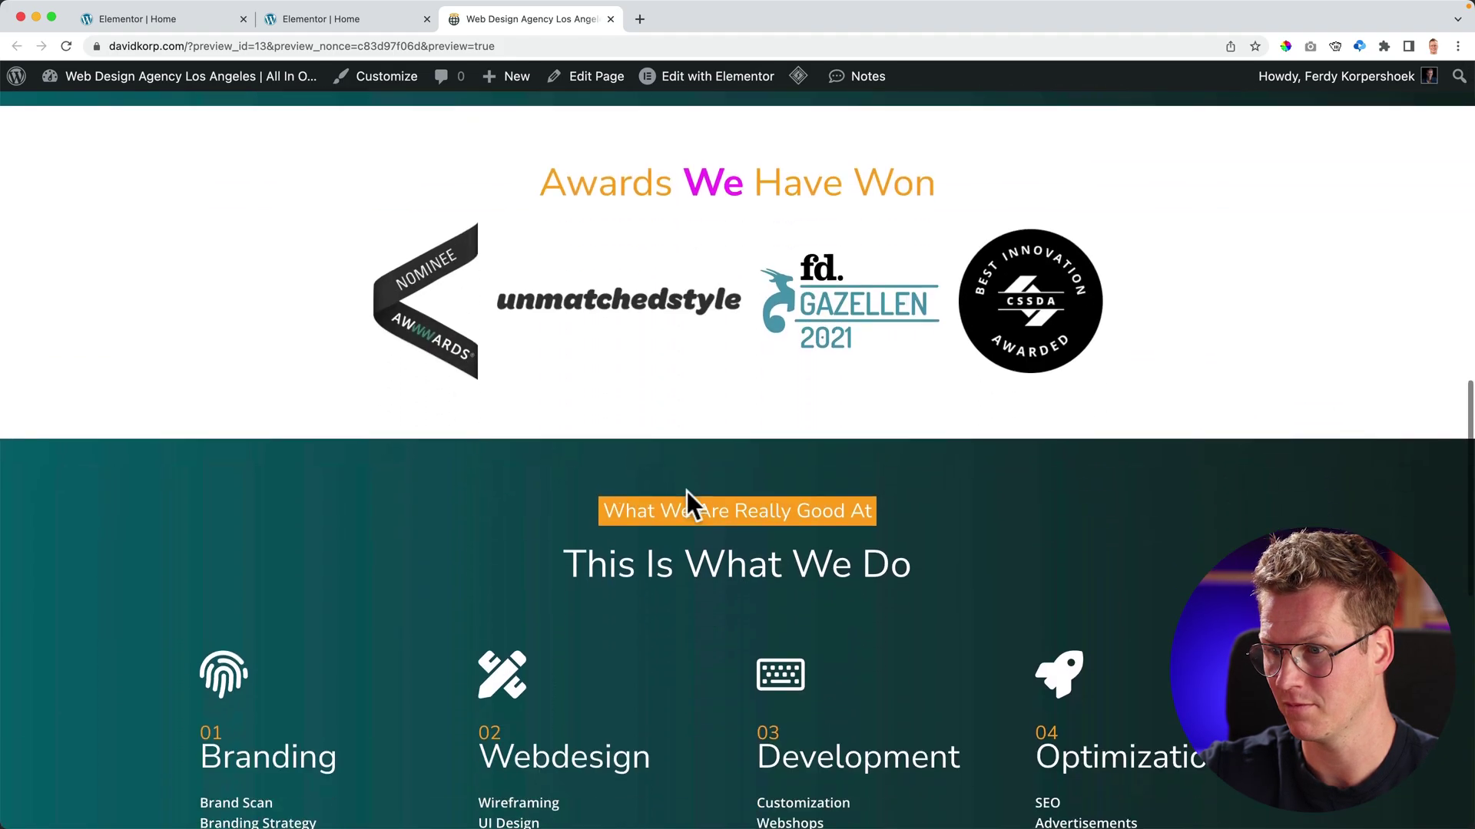
pyautogui.scroll(-3, 687, 492)
pyautogui.scroll(20, 685, 486)
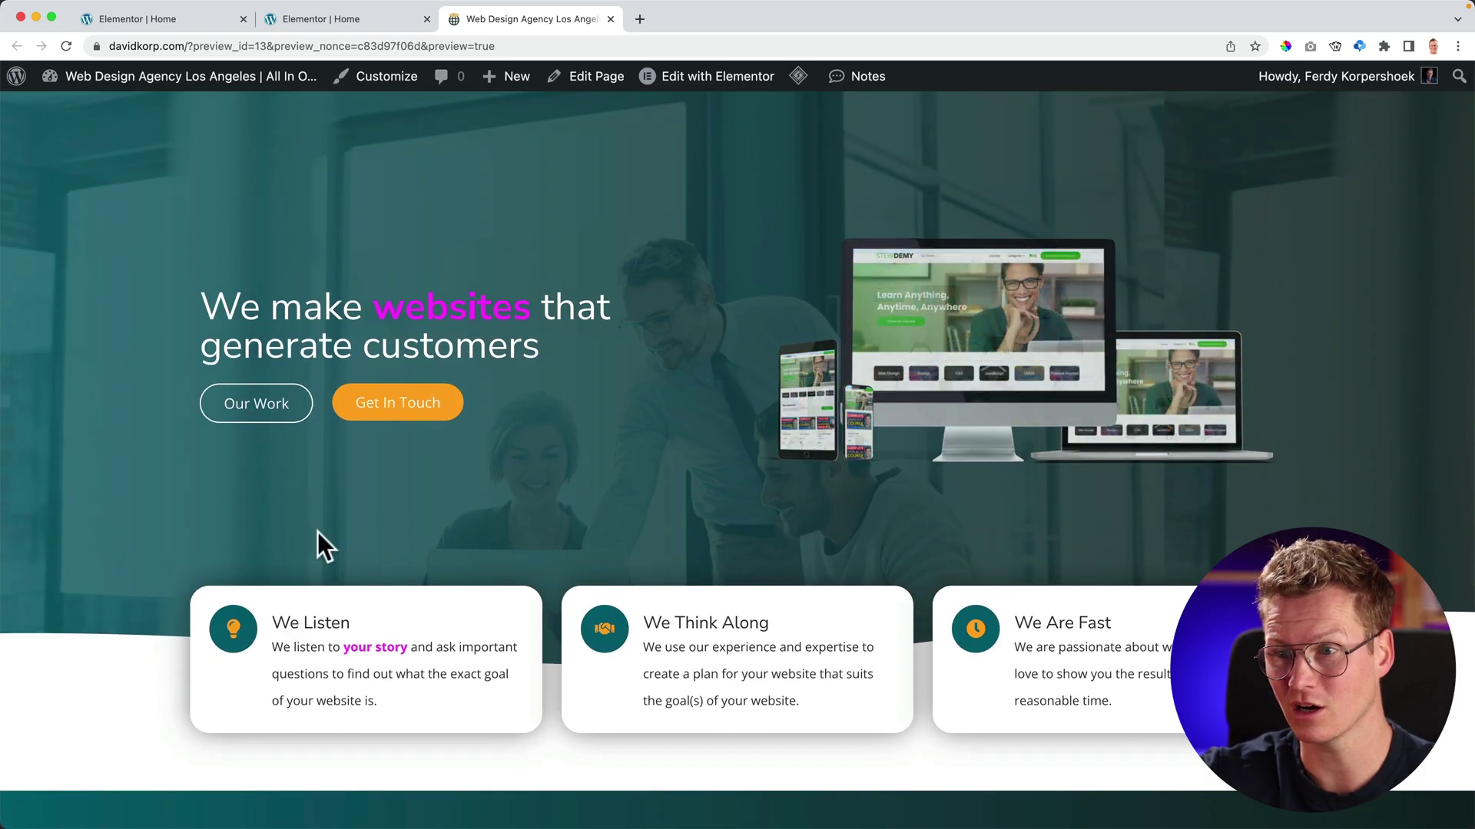
pyautogui.scroll(-4, 873, 619)
pyautogui.scroll(5, 872, 630)
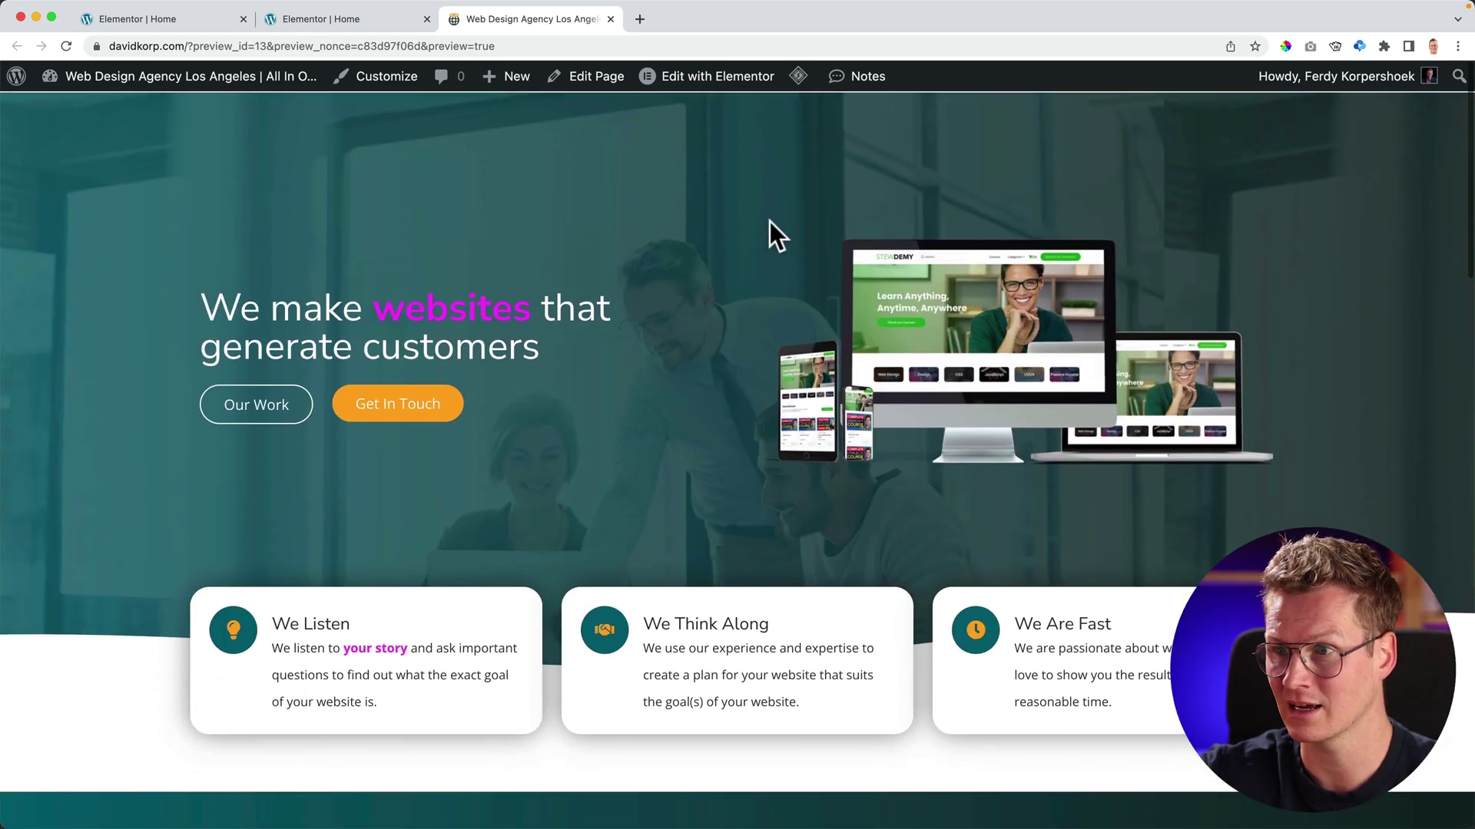
pyautogui.moveTo(699, 83)
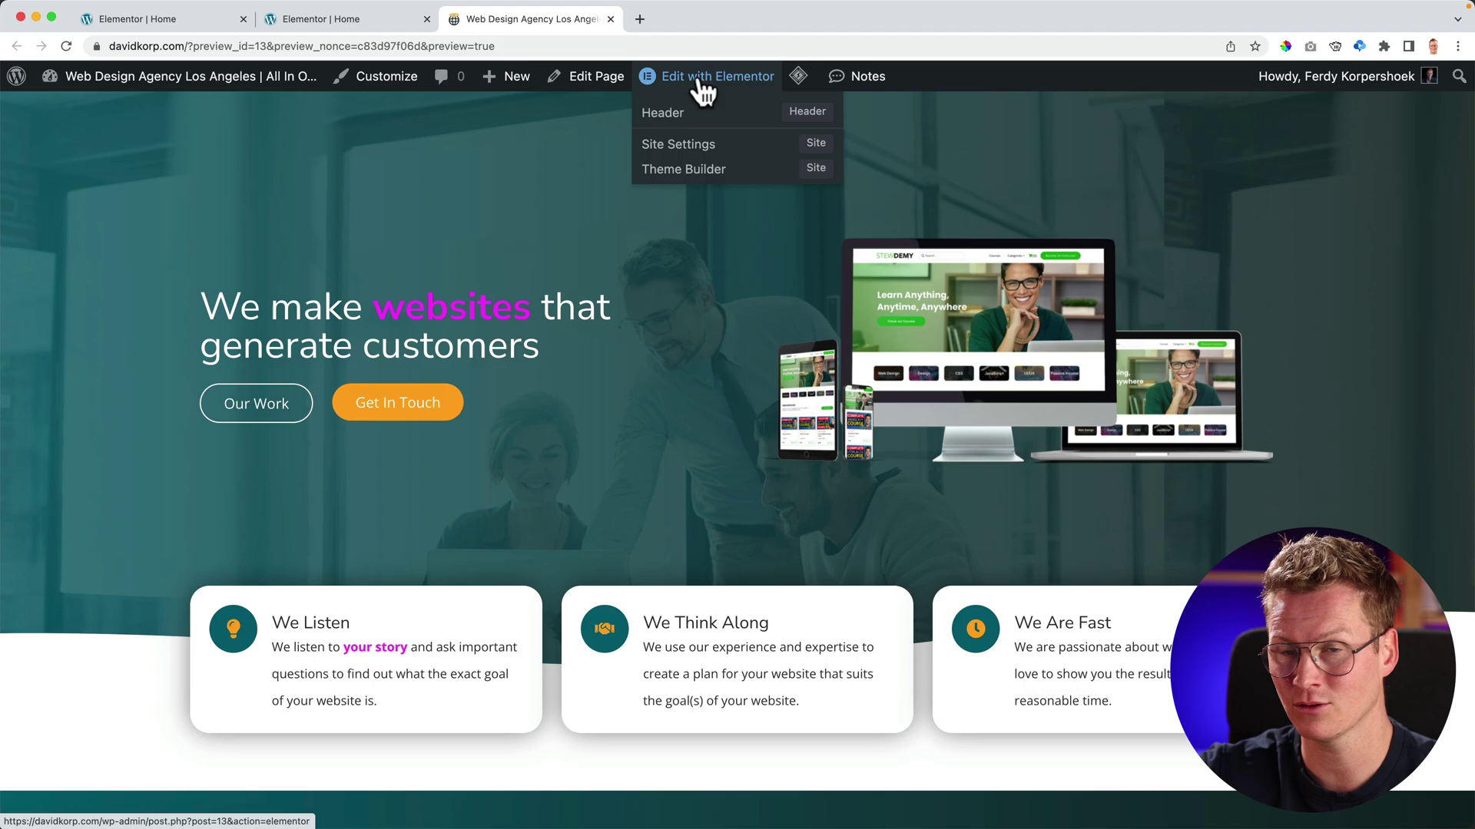
# Close the two leftover editor tabs and bring up the Global Colors list in Site Settings.
pyautogui.click(427, 19)
pyautogui.click(243, 19)
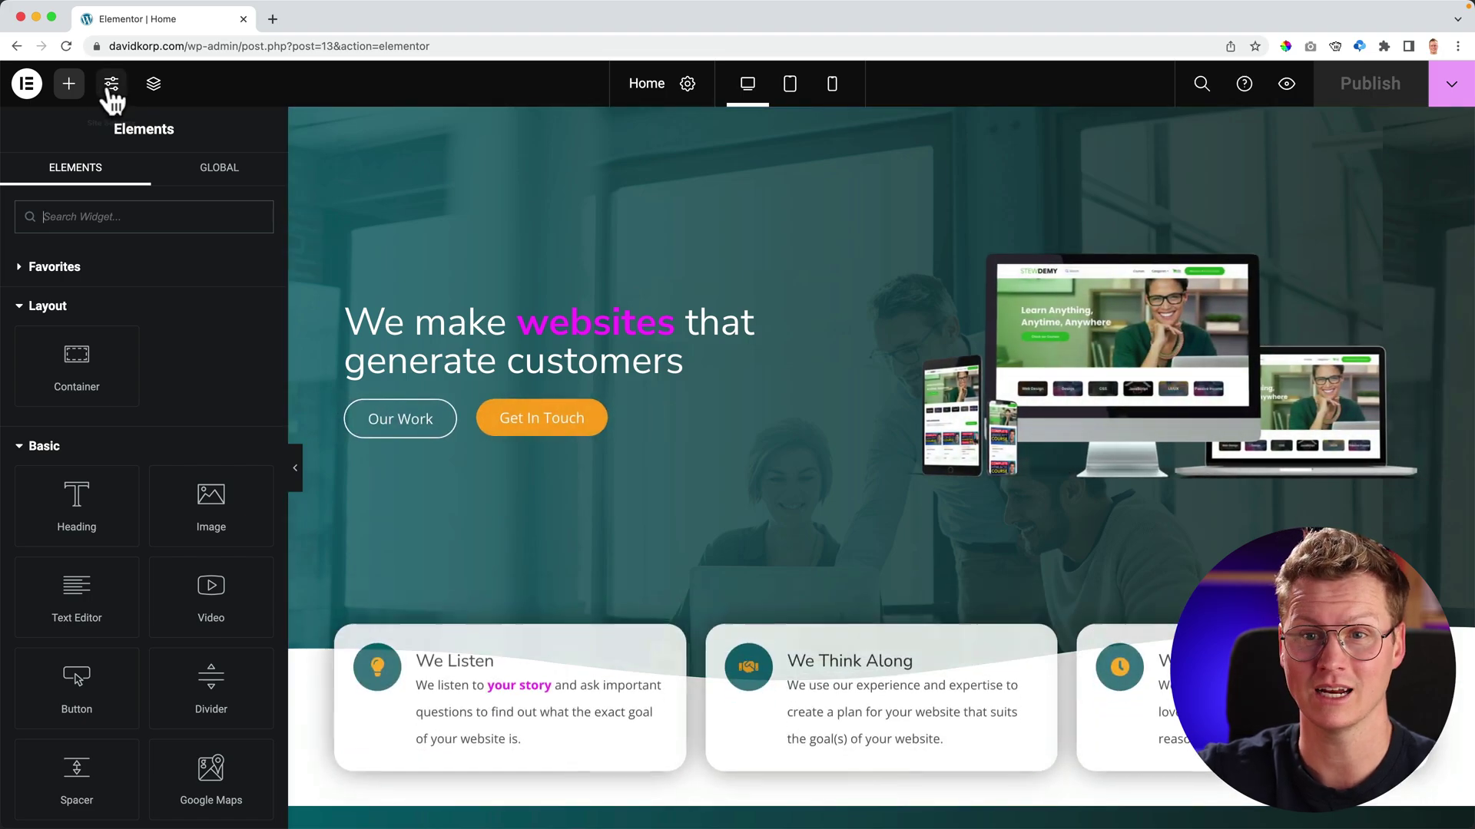
pyautogui.click(112, 84)
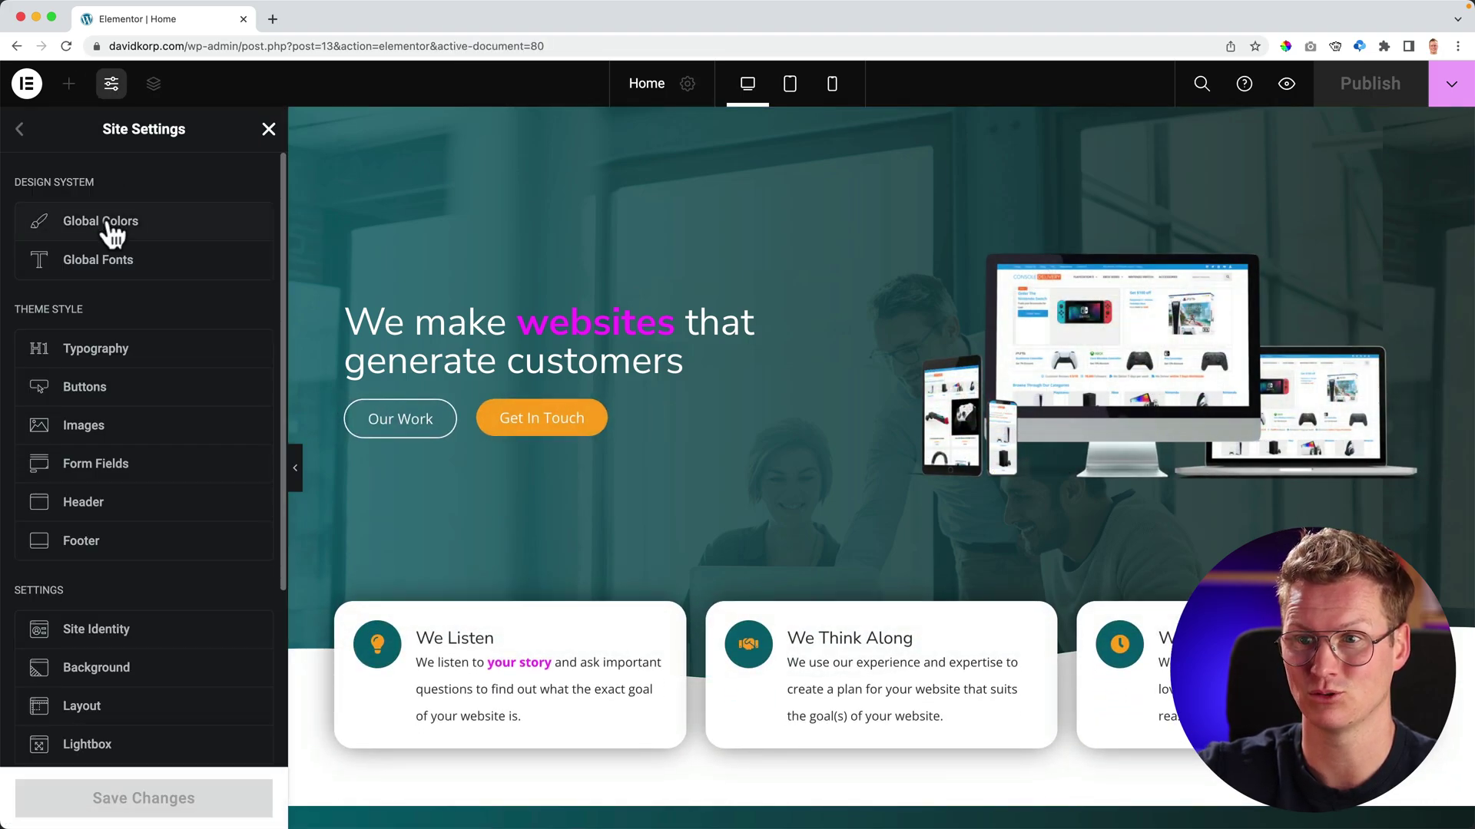
pyautogui.click(107, 222)
pyautogui.scroll(-5, 109, 330)
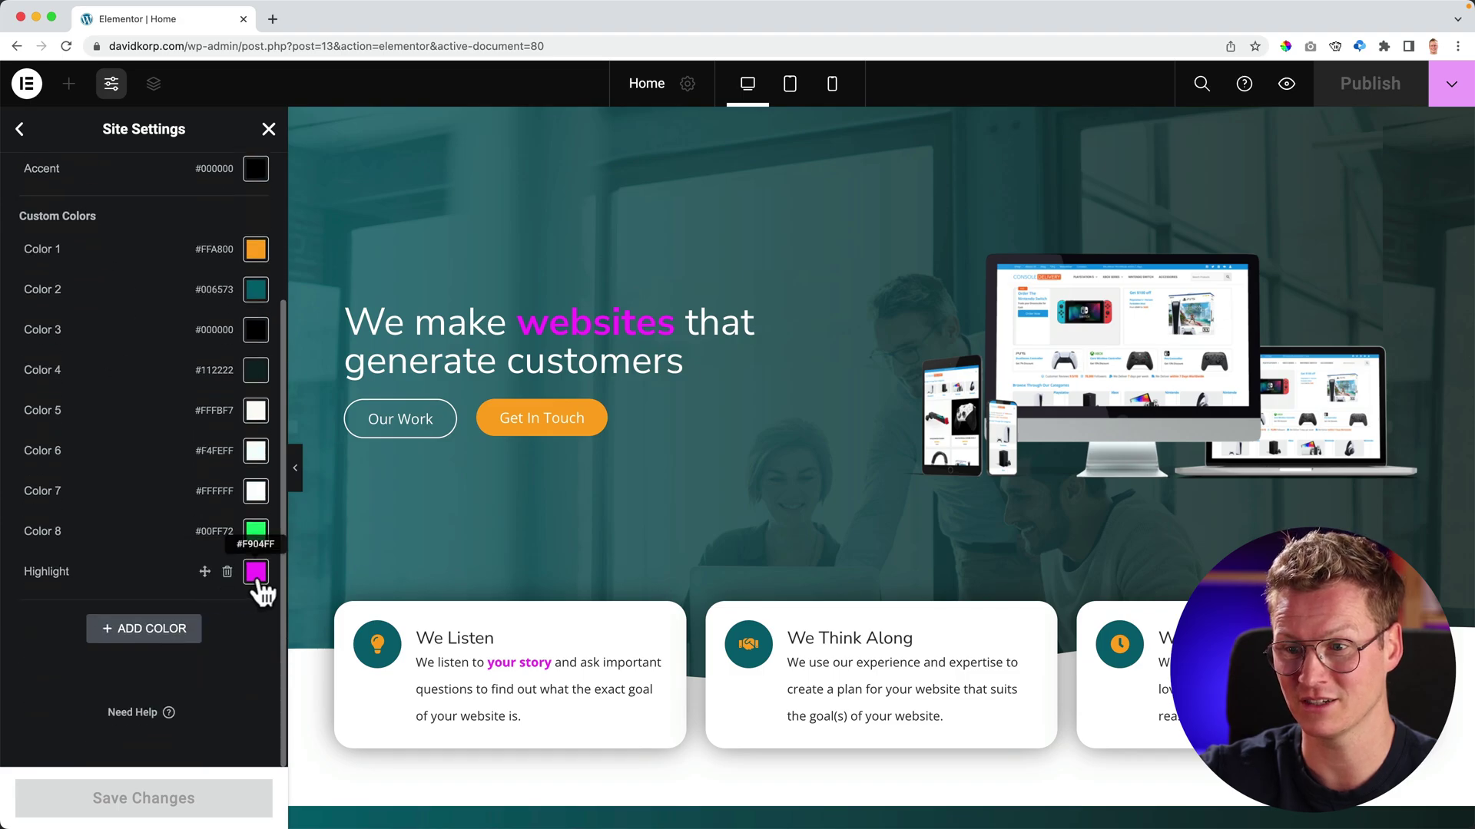
# Change the Highlight global colour to orange-red #FF6741.
pyautogui.click(255, 572)
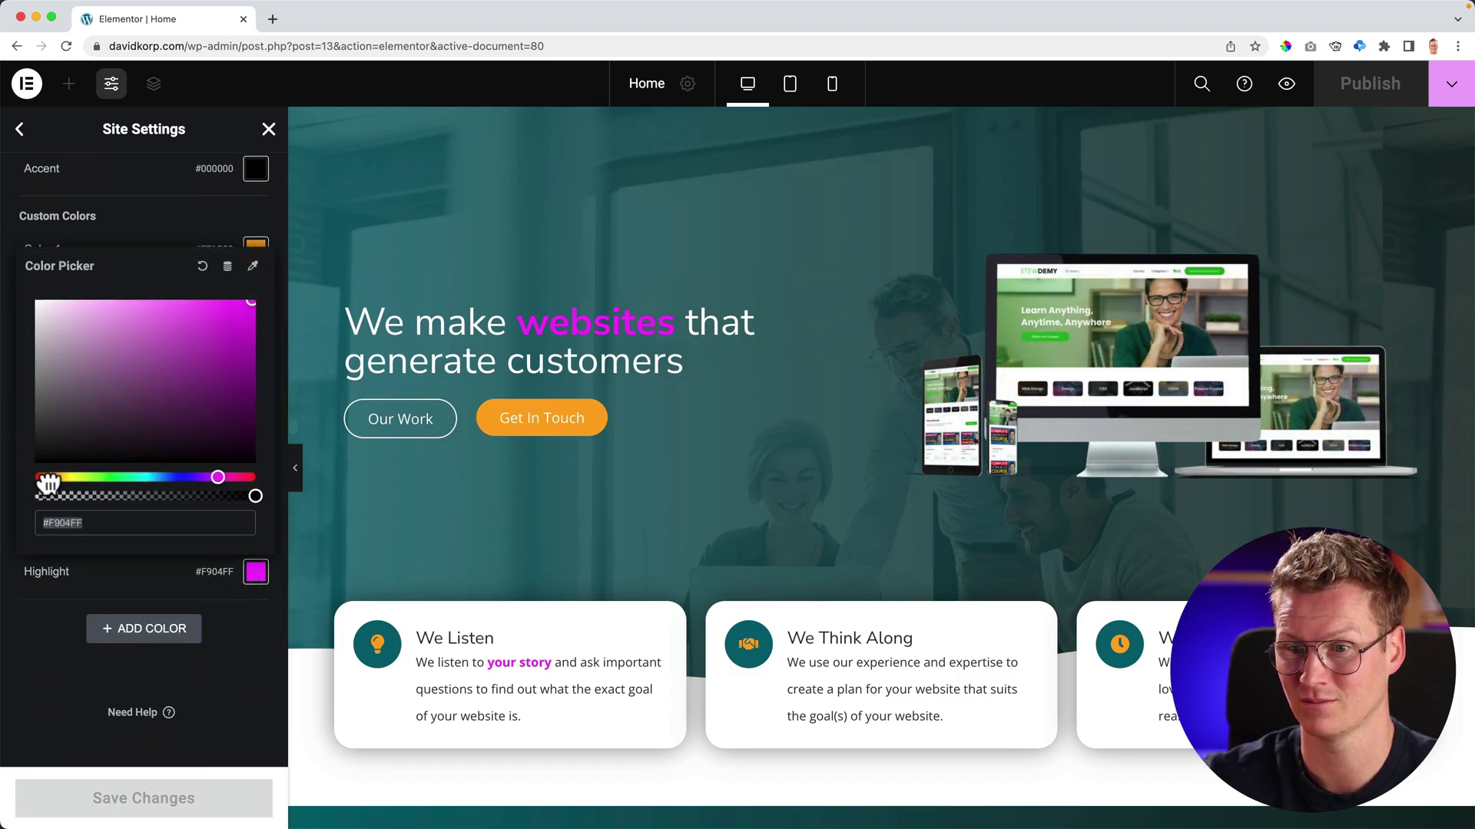
pyautogui.write('#D4652E')
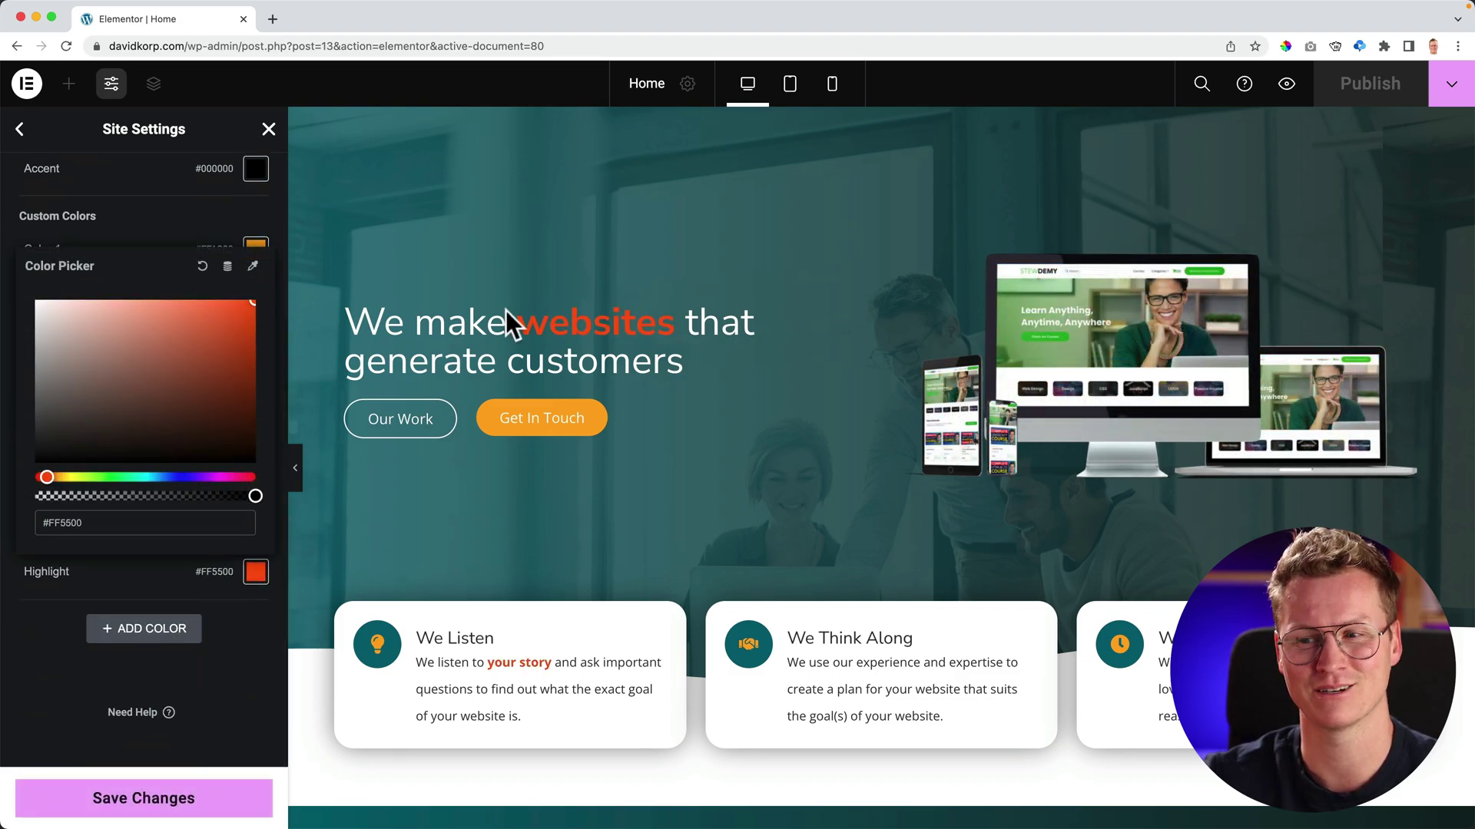
pyautogui.scroll(-5, 560, 545)
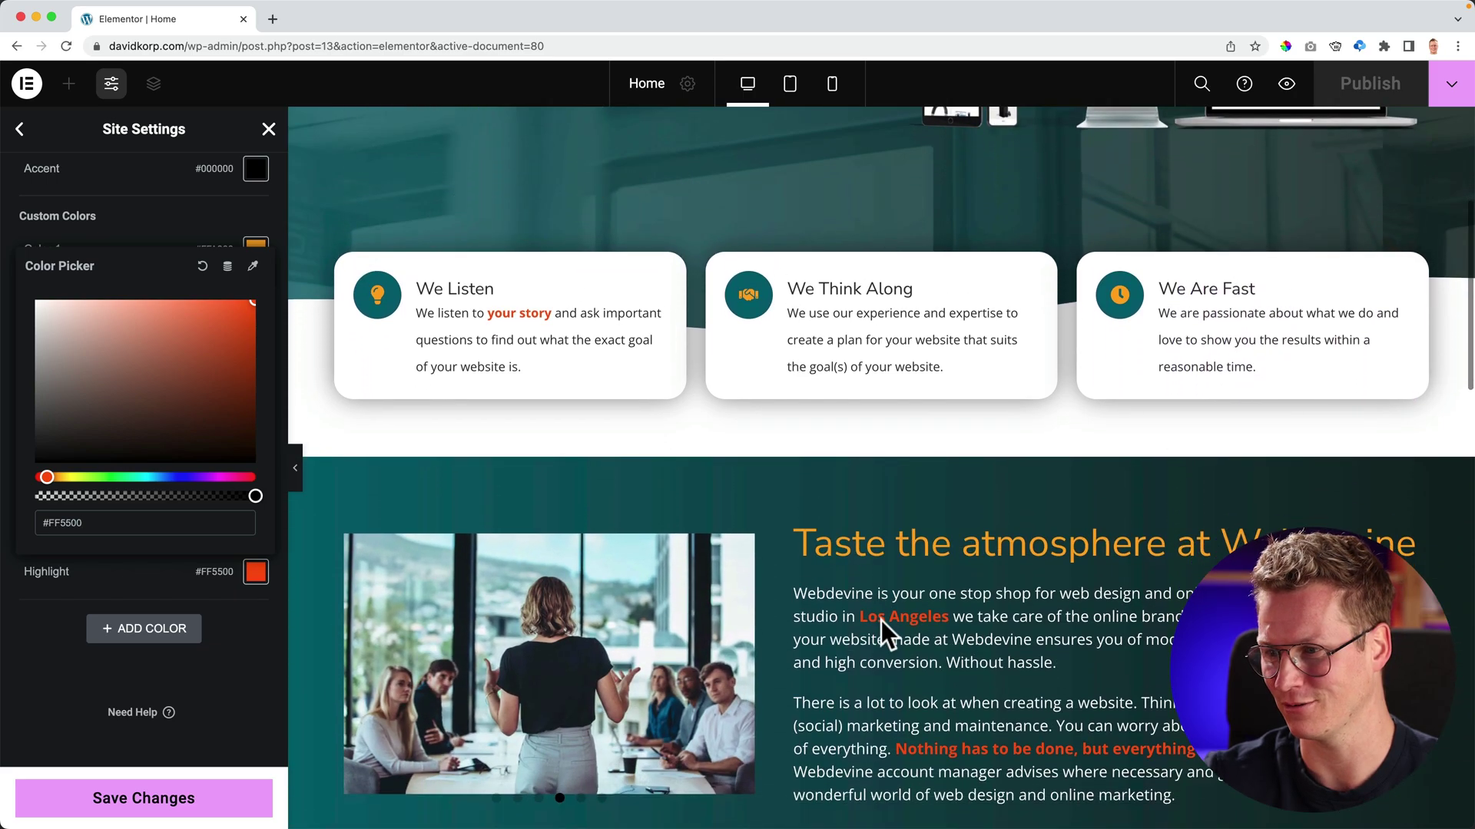
pyautogui.scroll(-10, 681, 436)
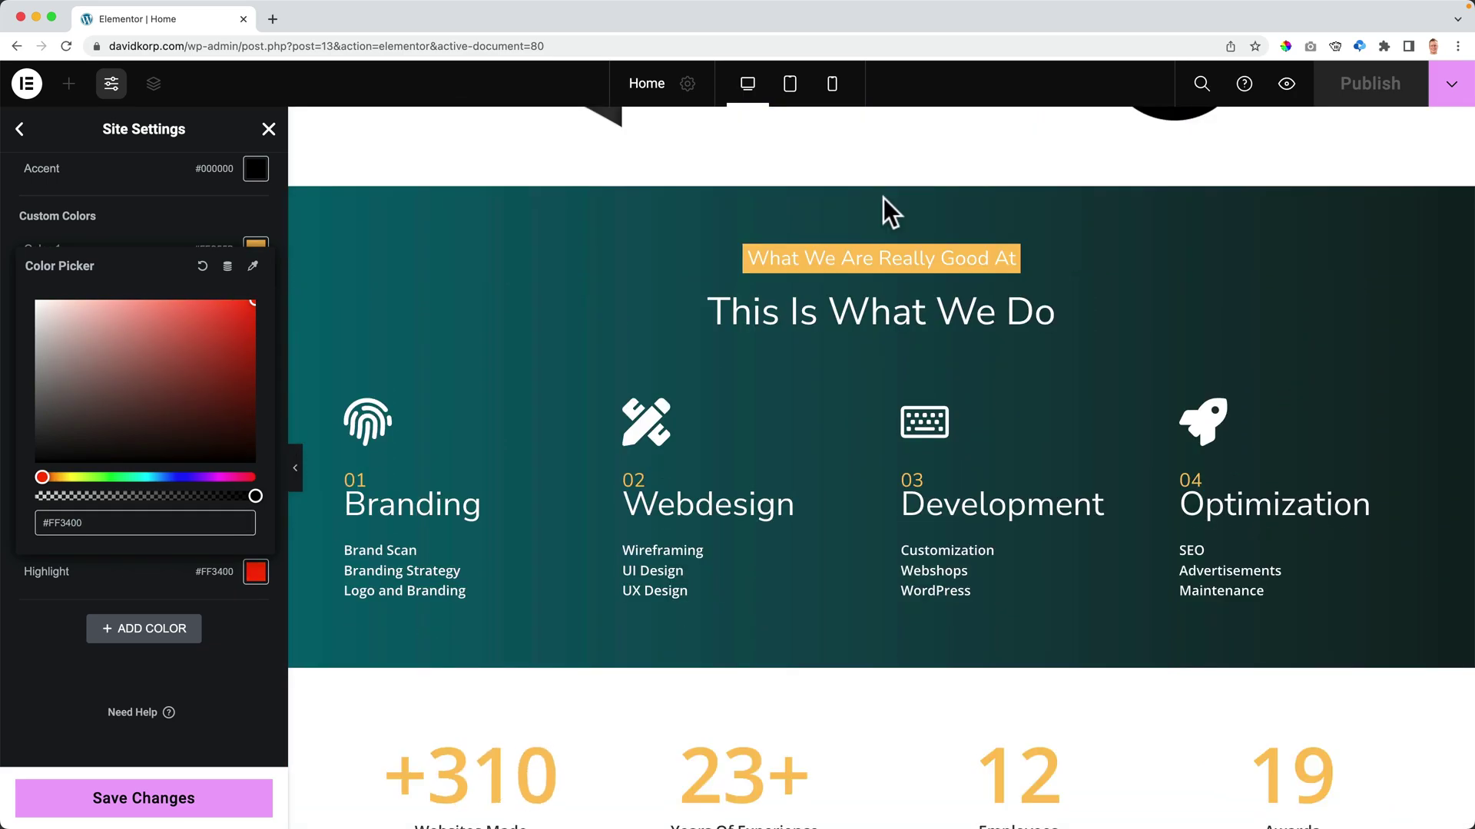
pyautogui.scroll(15, 883, 198)
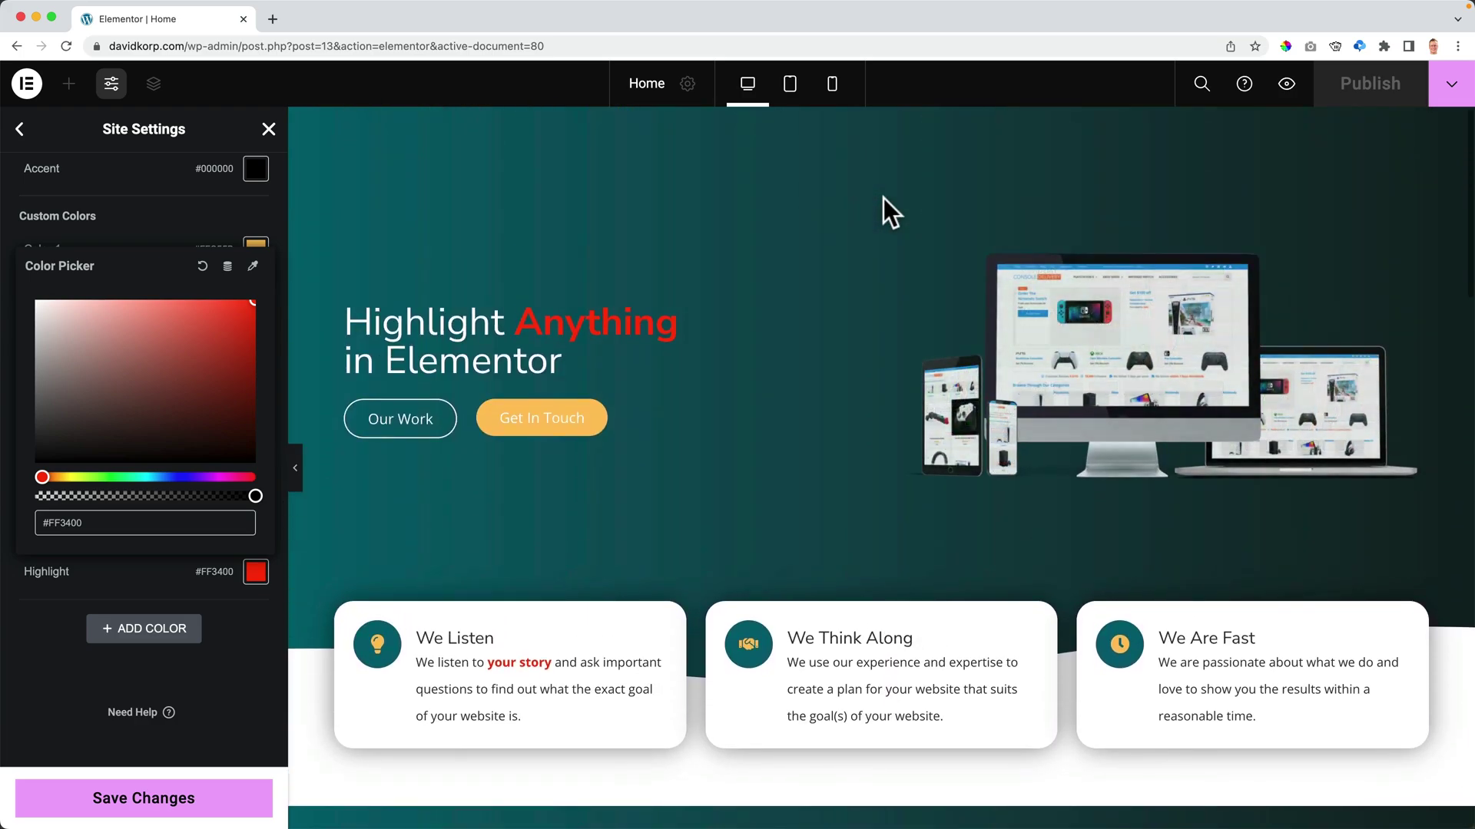
pyautogui.click(200, 222)
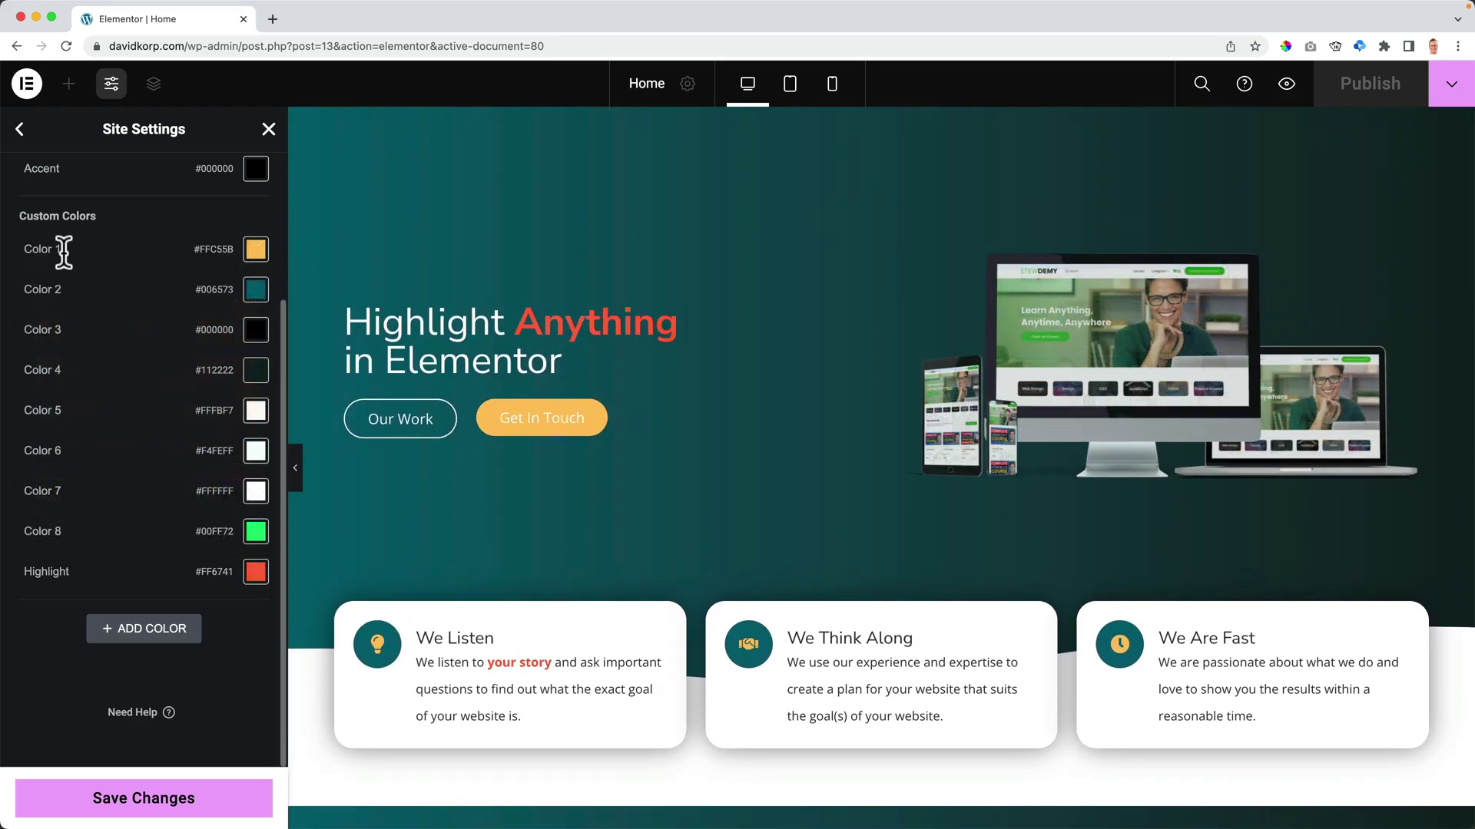
pyautogui.scroll(3, 146, 257)
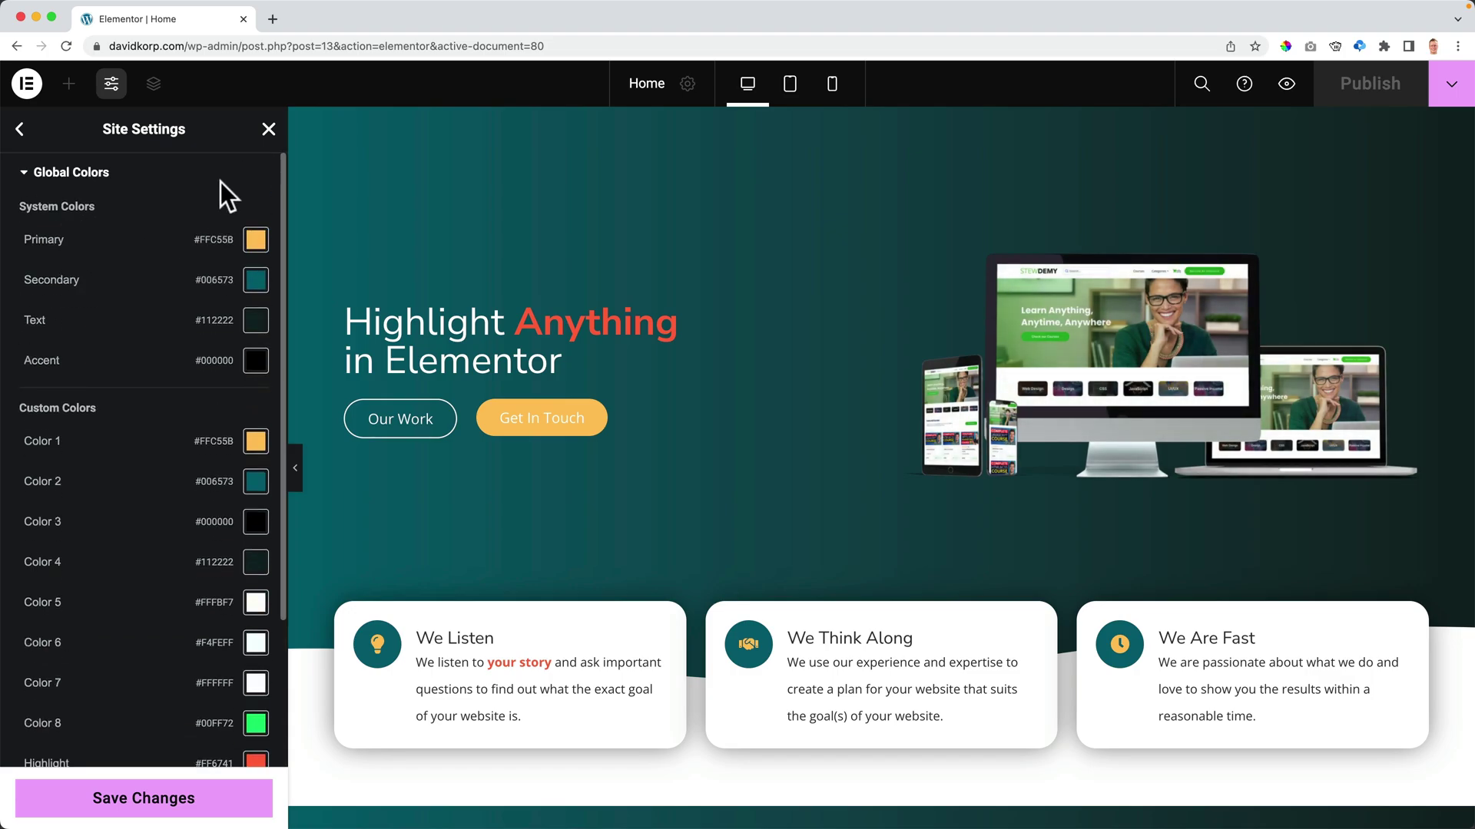
# Preview the page and, in DevTools, select the --e-global-color-primary variable name.
pyautogui.click(1288, 84)
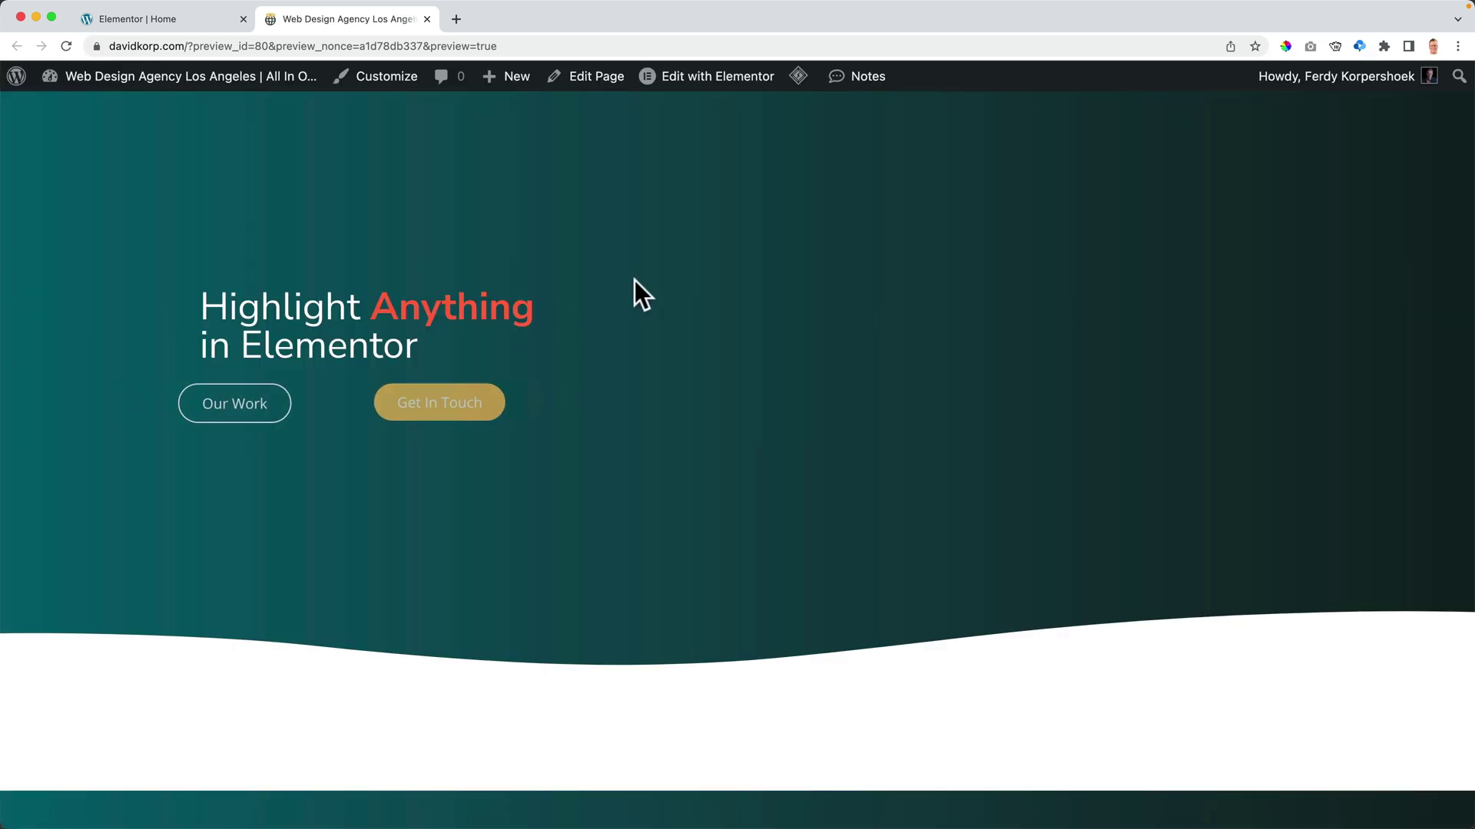
pyautogui.rightClick(635, 279)
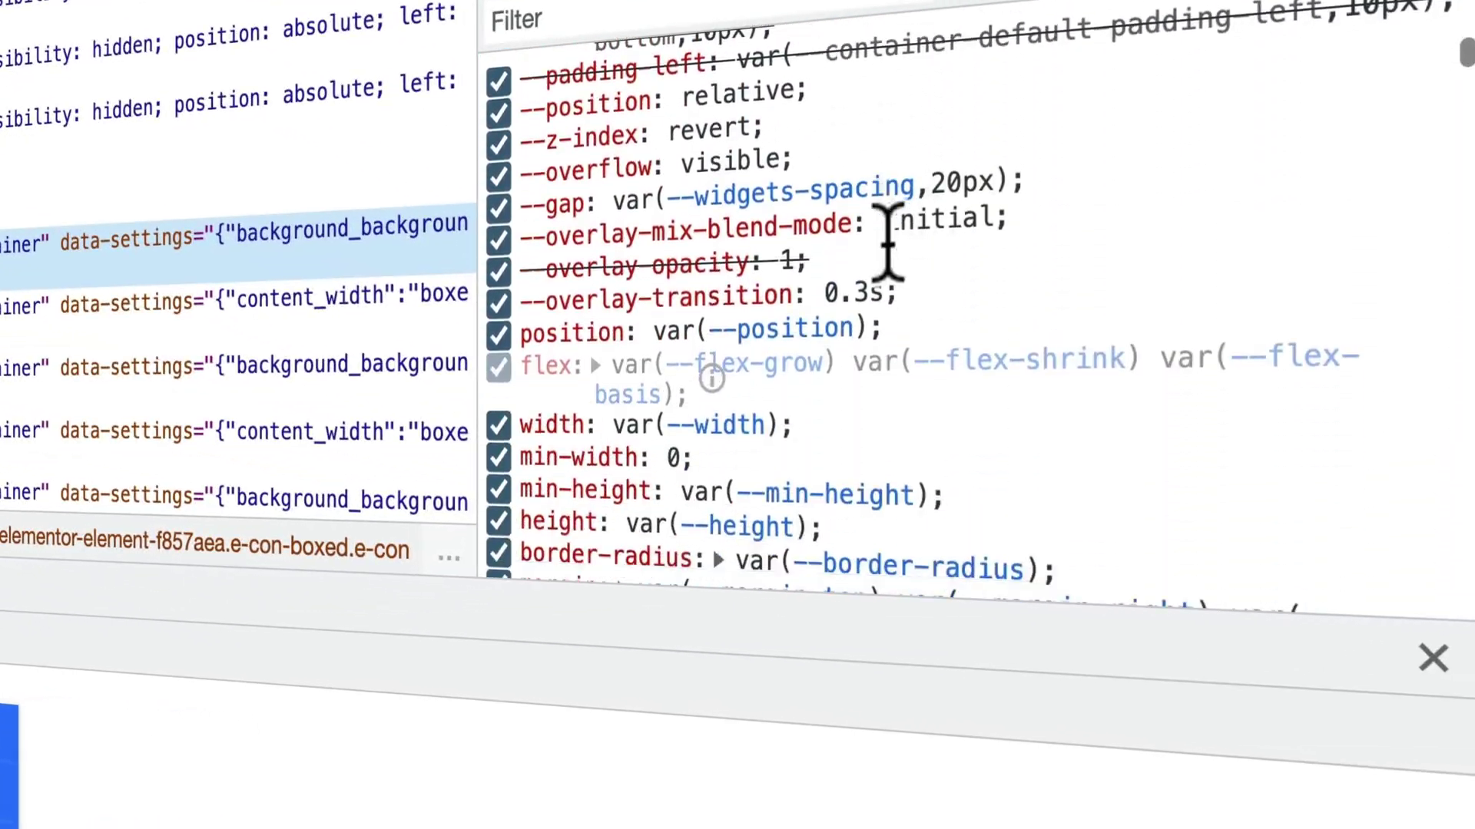
pyautogui.scroll(-15, 888, 254)
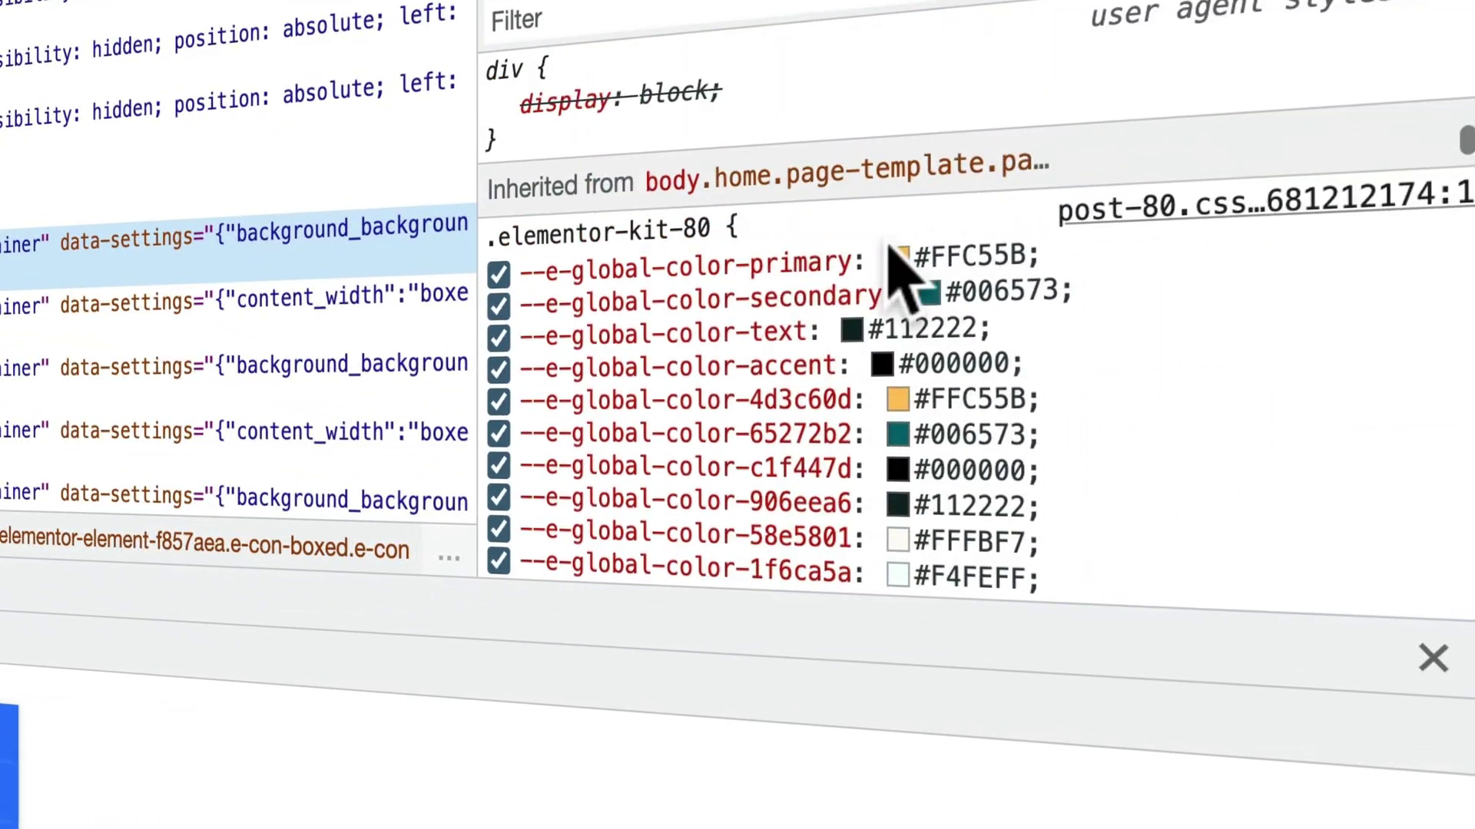
pyautogui.doubleClick(550, 272)
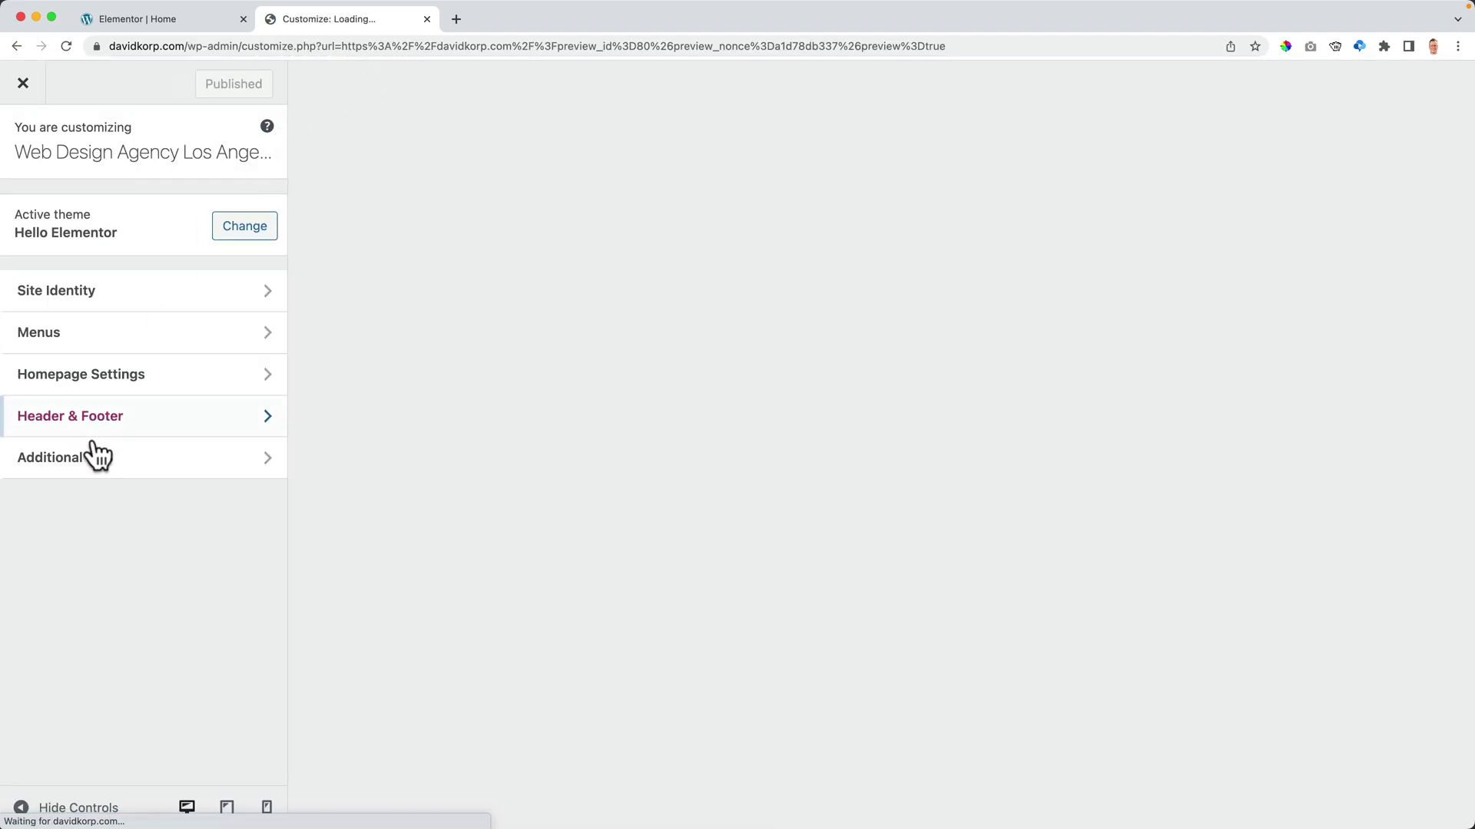
# In Additional CSS, replace --e-global-color-e86eff3 with --e-global-color-primary in the .highlightcolor rule.
pyautogui.click(100, 459)
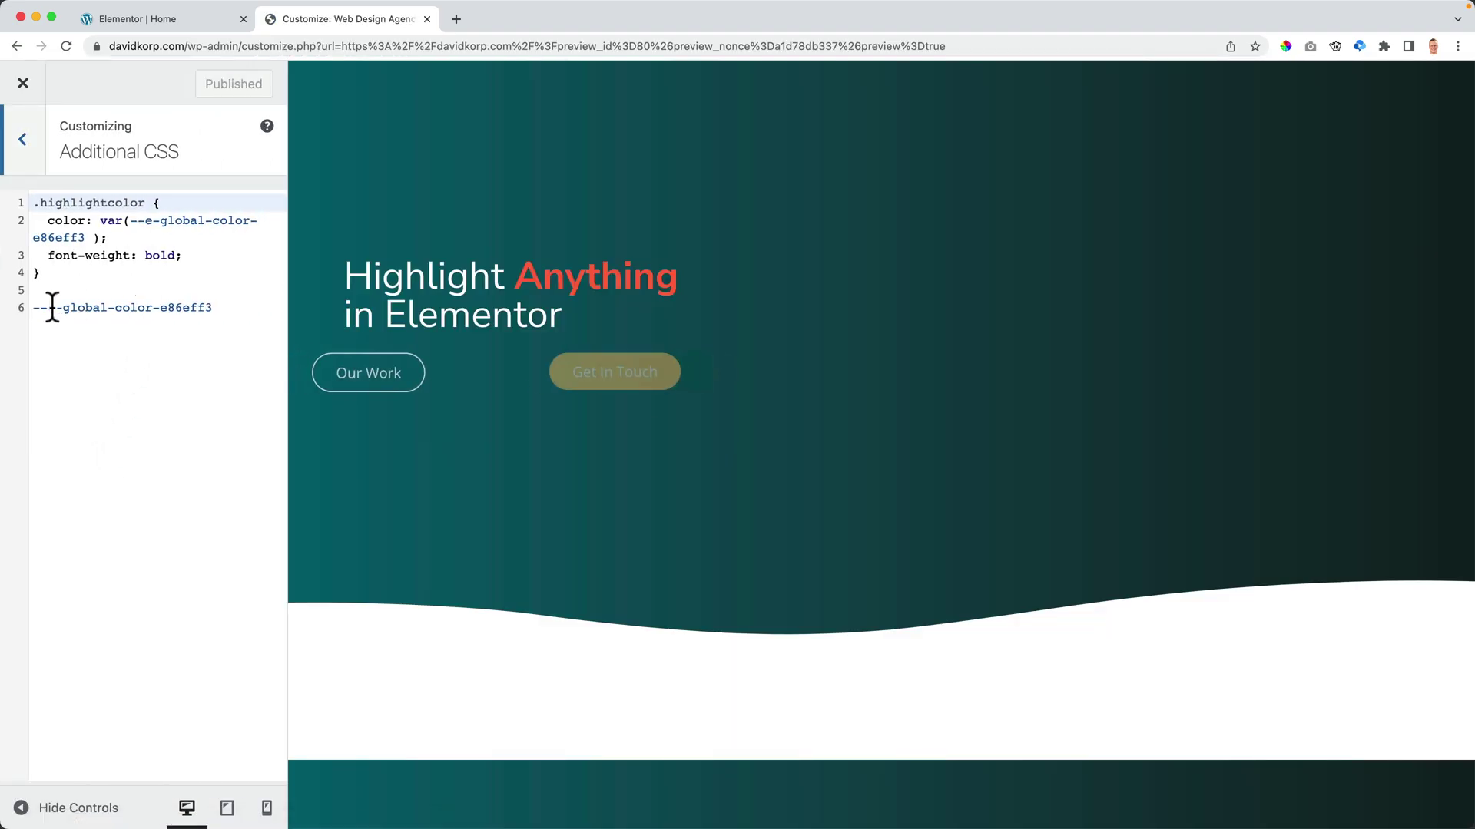
pyautogui.click(72, 292)
pyautogui.write('e-global-color-primary')
pyautogui.moveTo(123, 291); pyautogui.dragTo(33, 290)
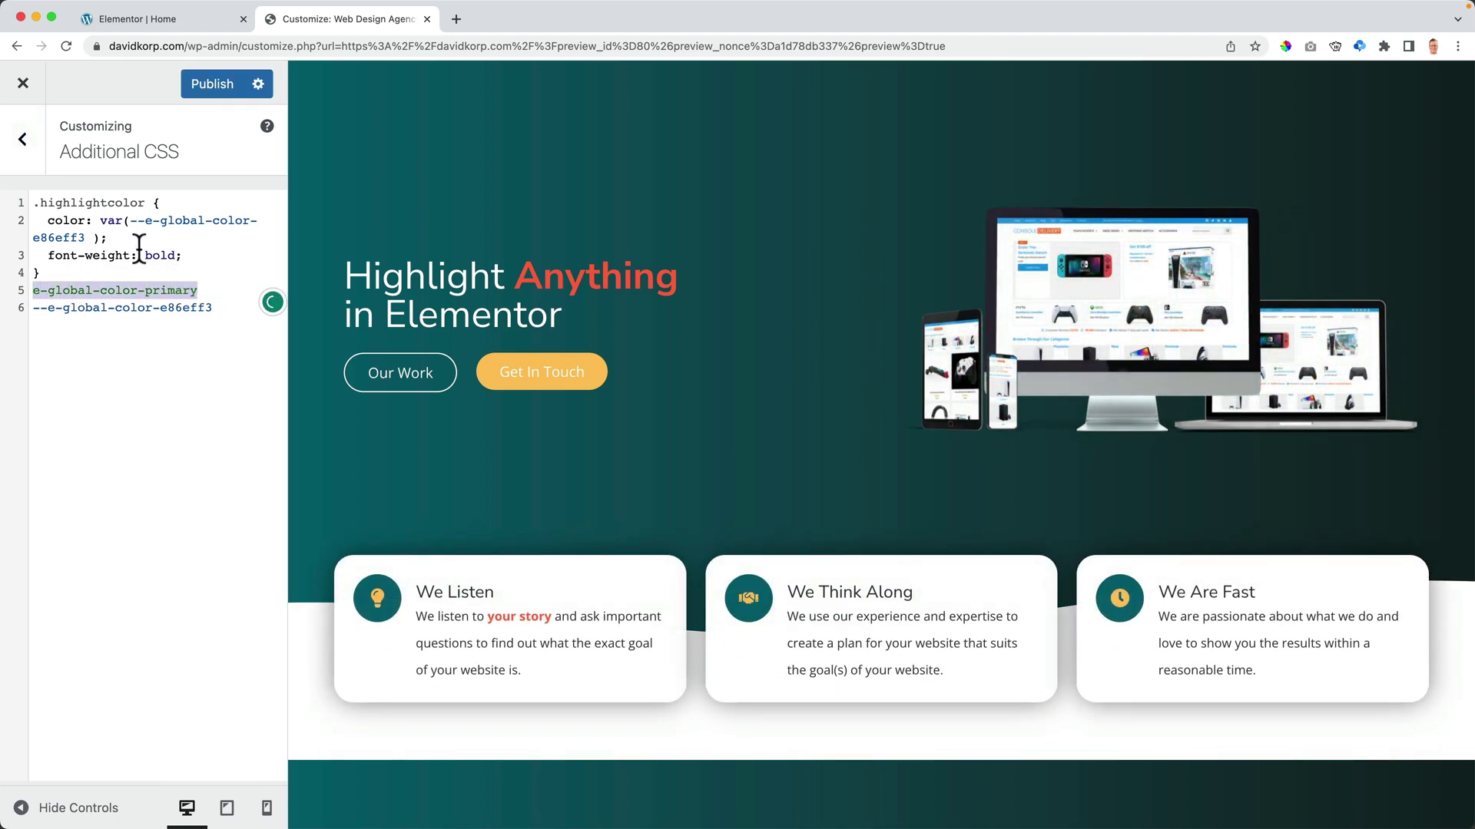
pyautogui.moveTo(85, 237); pyautogui.dragTo(130, 223)
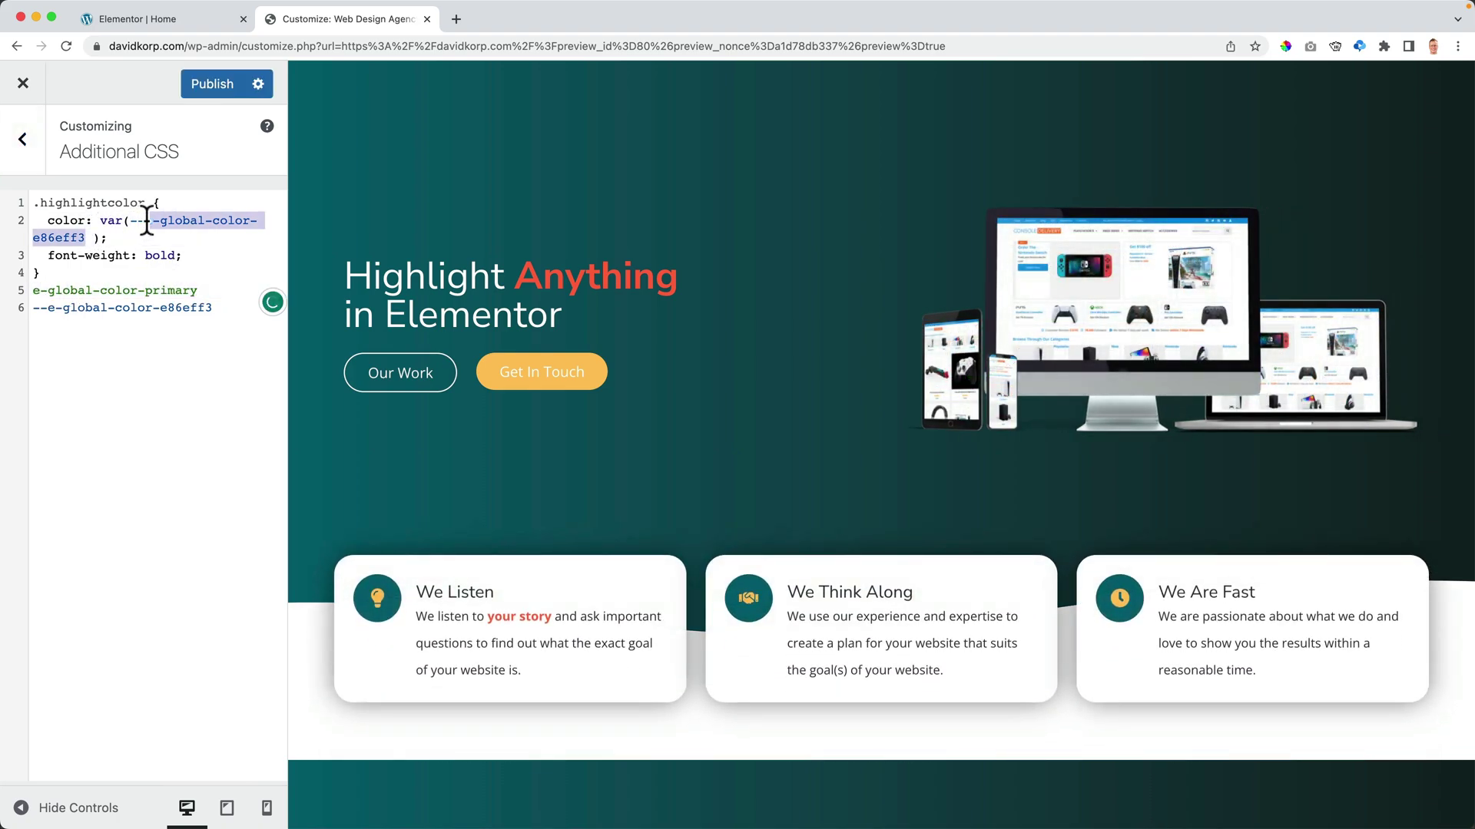
pyautogui.write('-global-color-primary')
pyautogui.moveTo(109, 329); pyautogui.dragTo(37, 293)
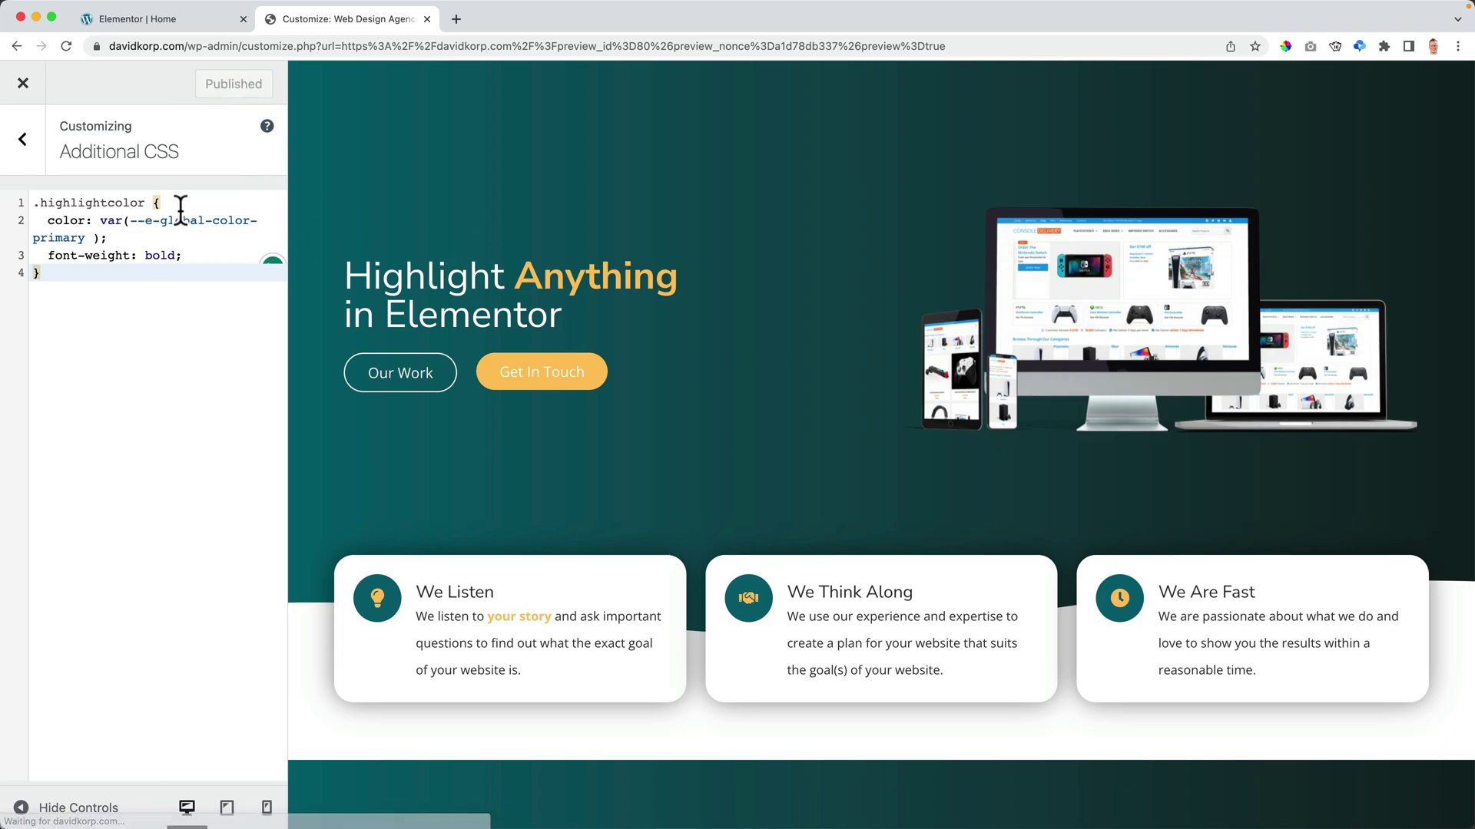
# Close the Customizer and leave the old Elementor editor tab without saving.
pyautogui.click(23, 83)
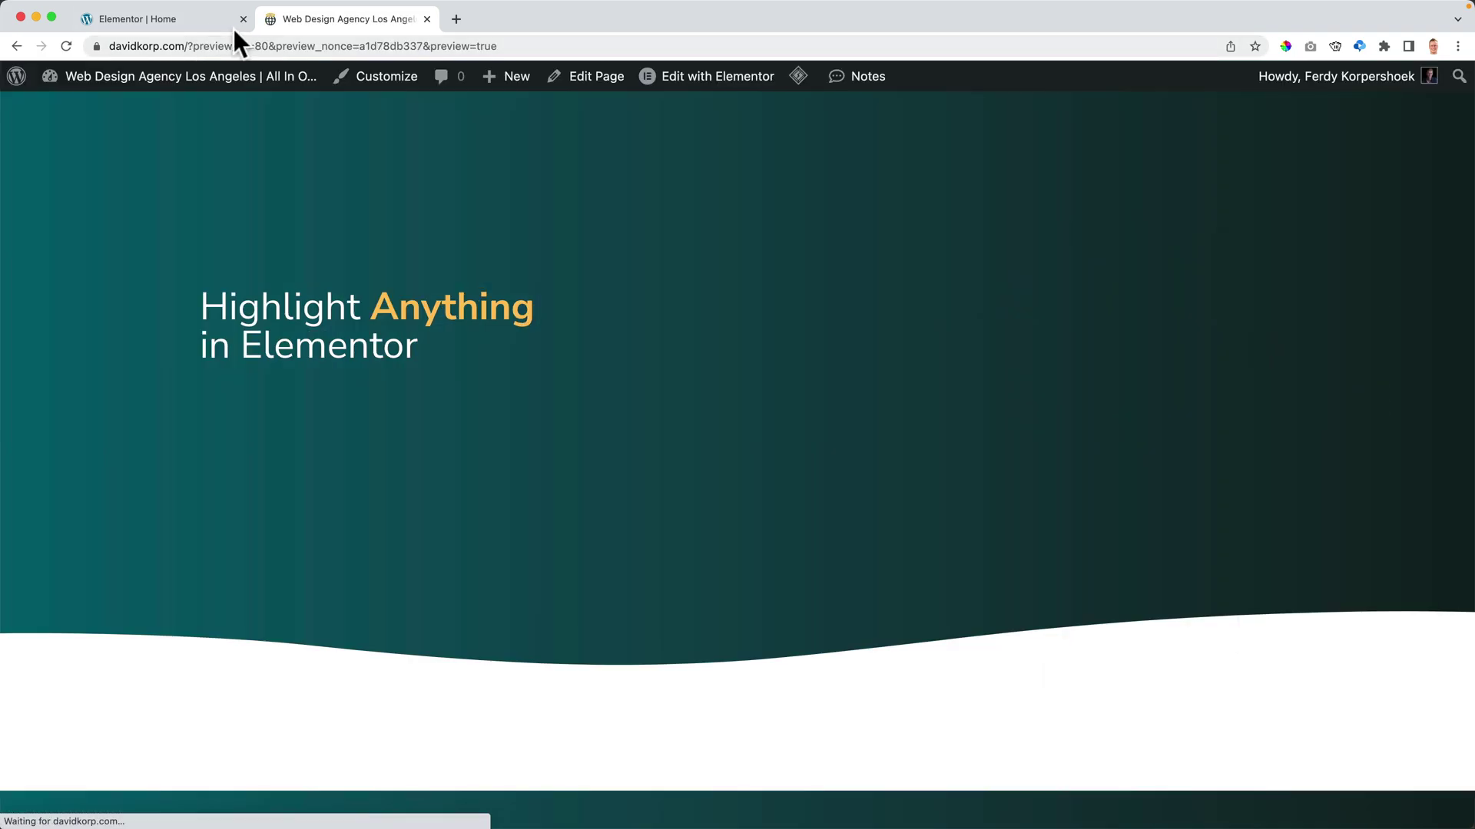
pyautogui.click(230, 23)
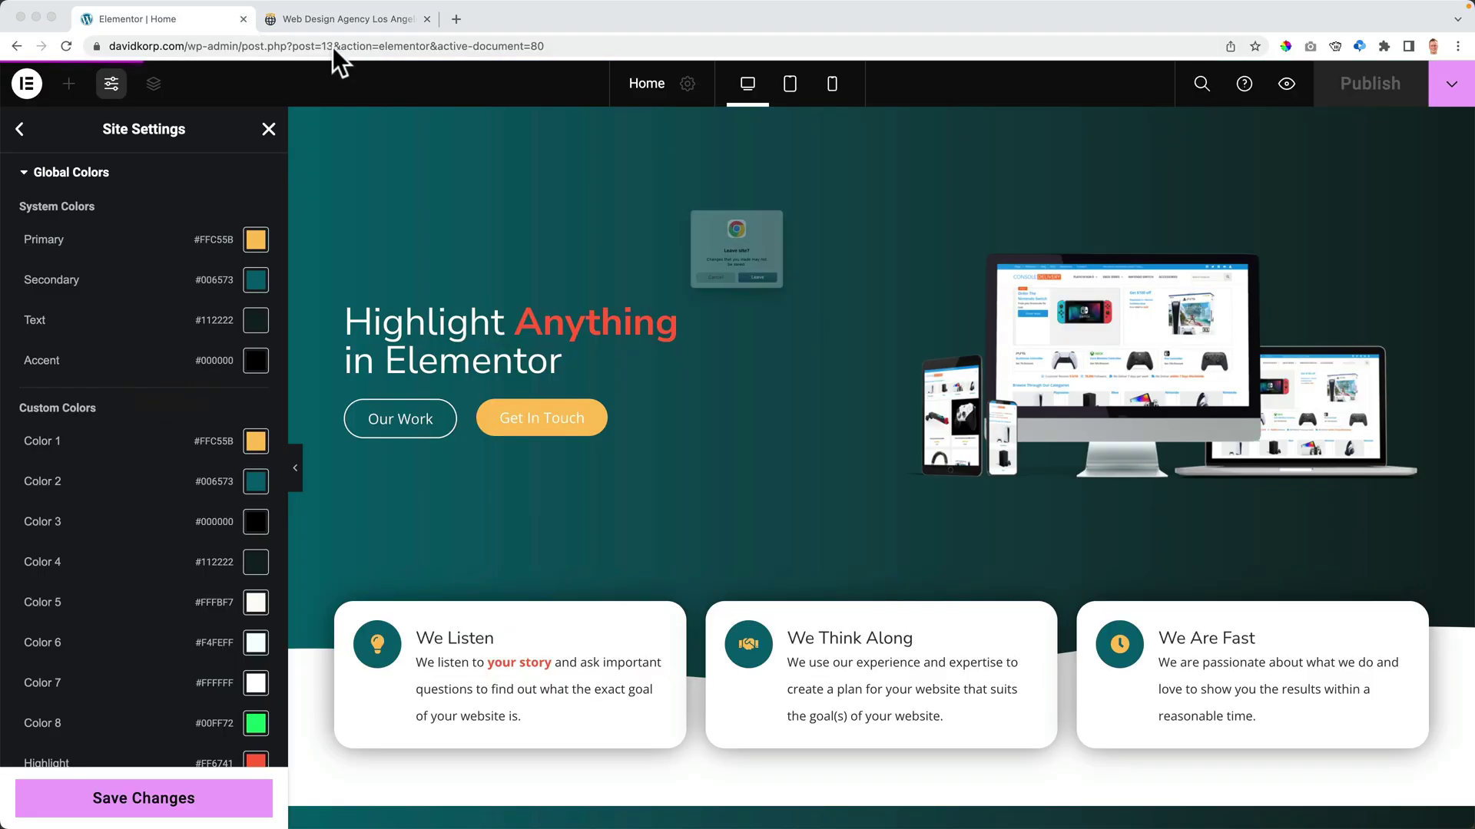
pyautogui.click(781, 310)
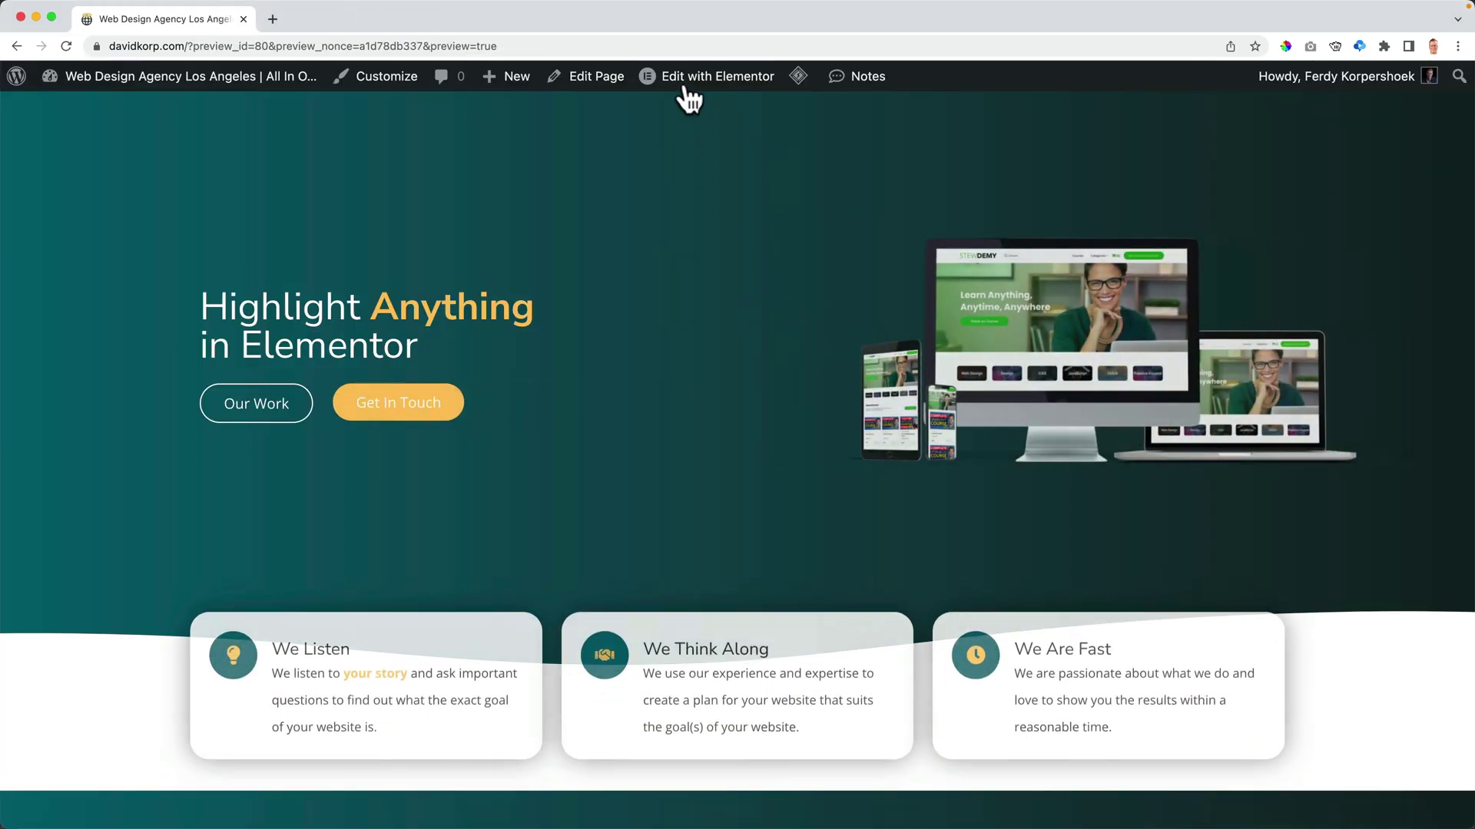
pyautogui.moveTo(701, 90)
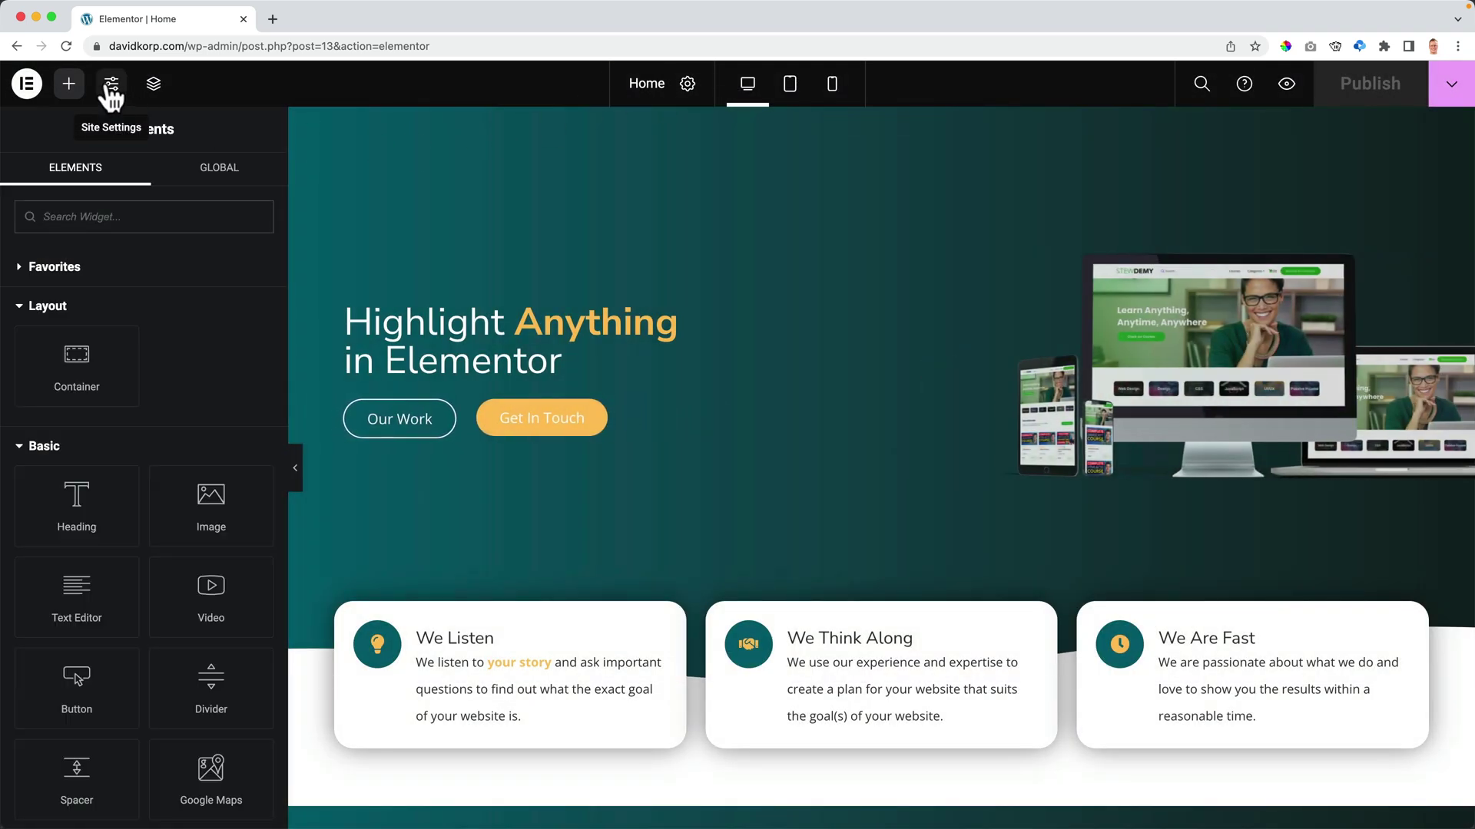
# Set Elementor's Primary global colour to blue #1209E9 under Site Settings > Global Colors.
pyautogui.click(110, 86)
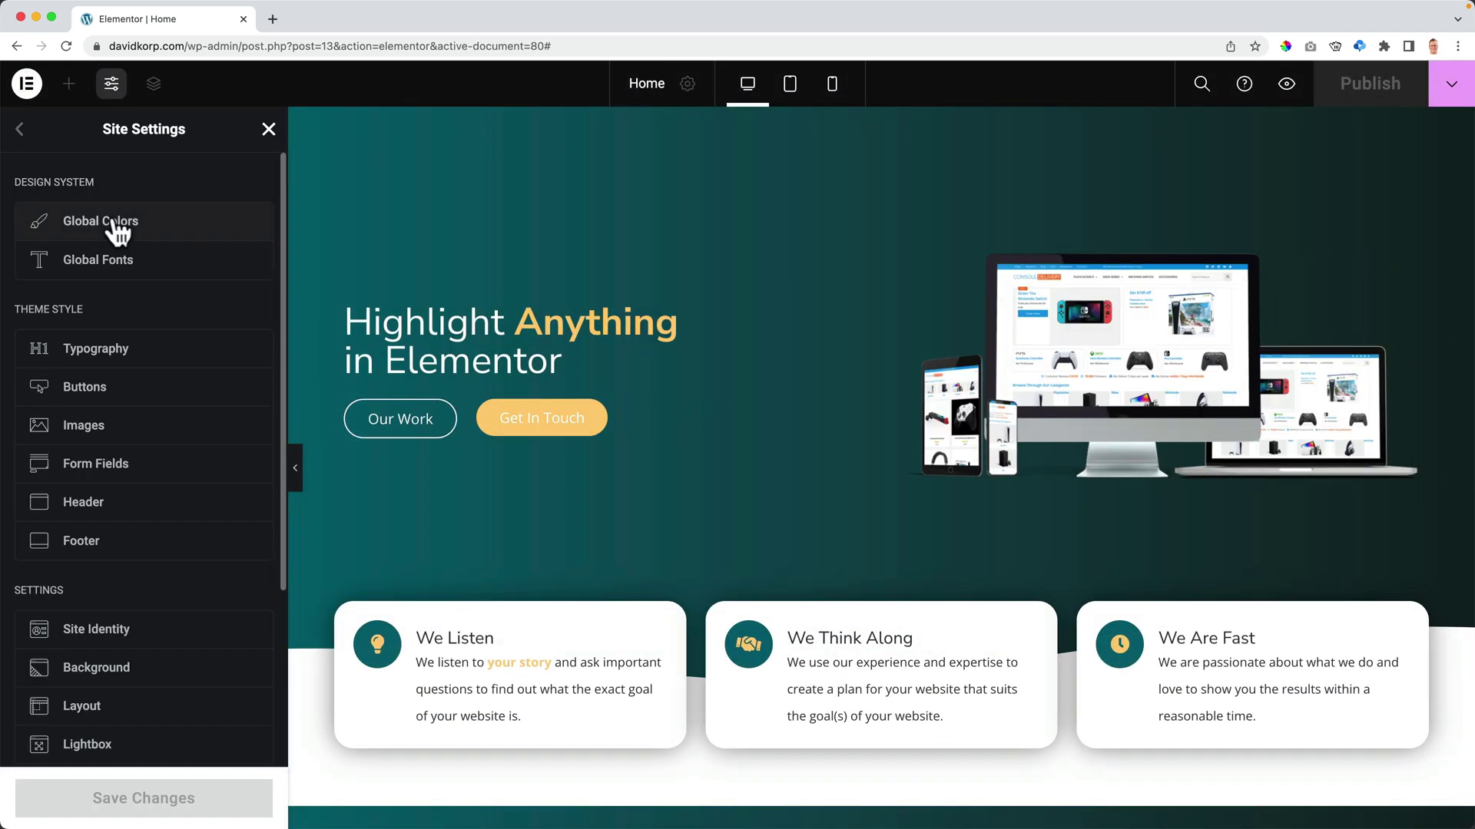
pyautogui.click(114, 222)
pyautogui.click(256, 240)
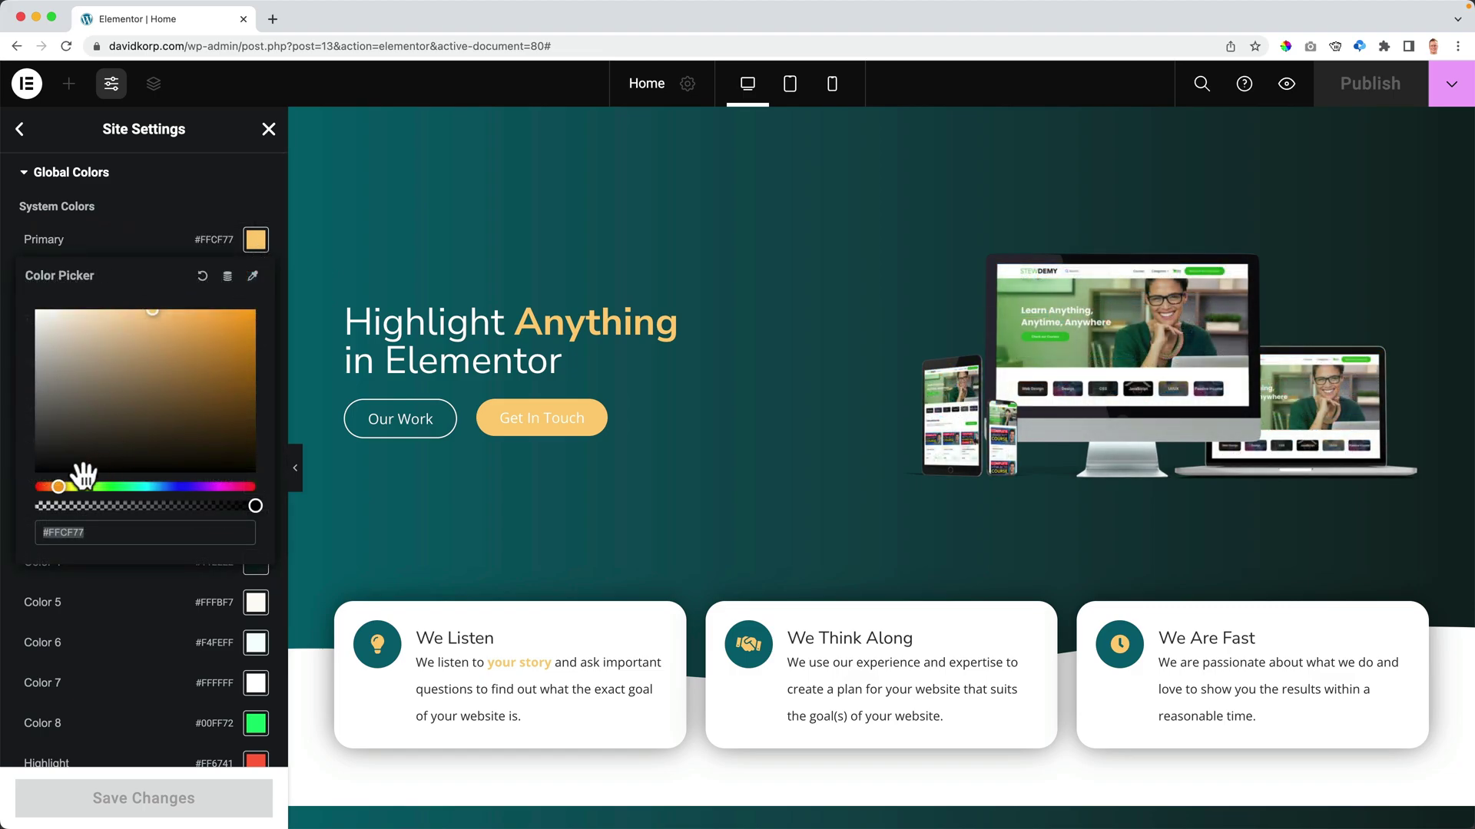
pyautogui.moveTo(86, 490); pyautogui.dragTo(100, 490)
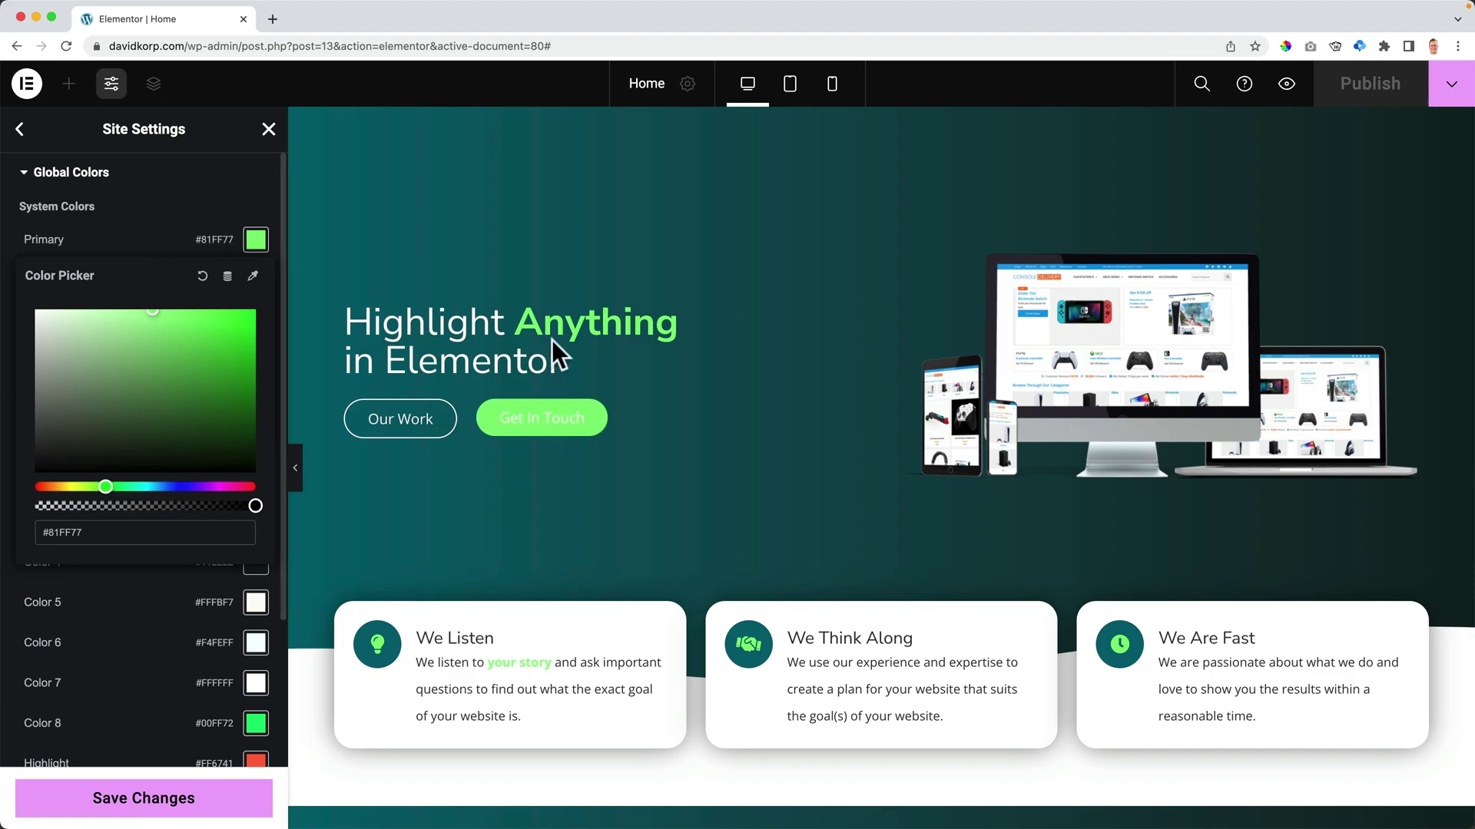
pyautogui.scroll(-5, 606, 331)
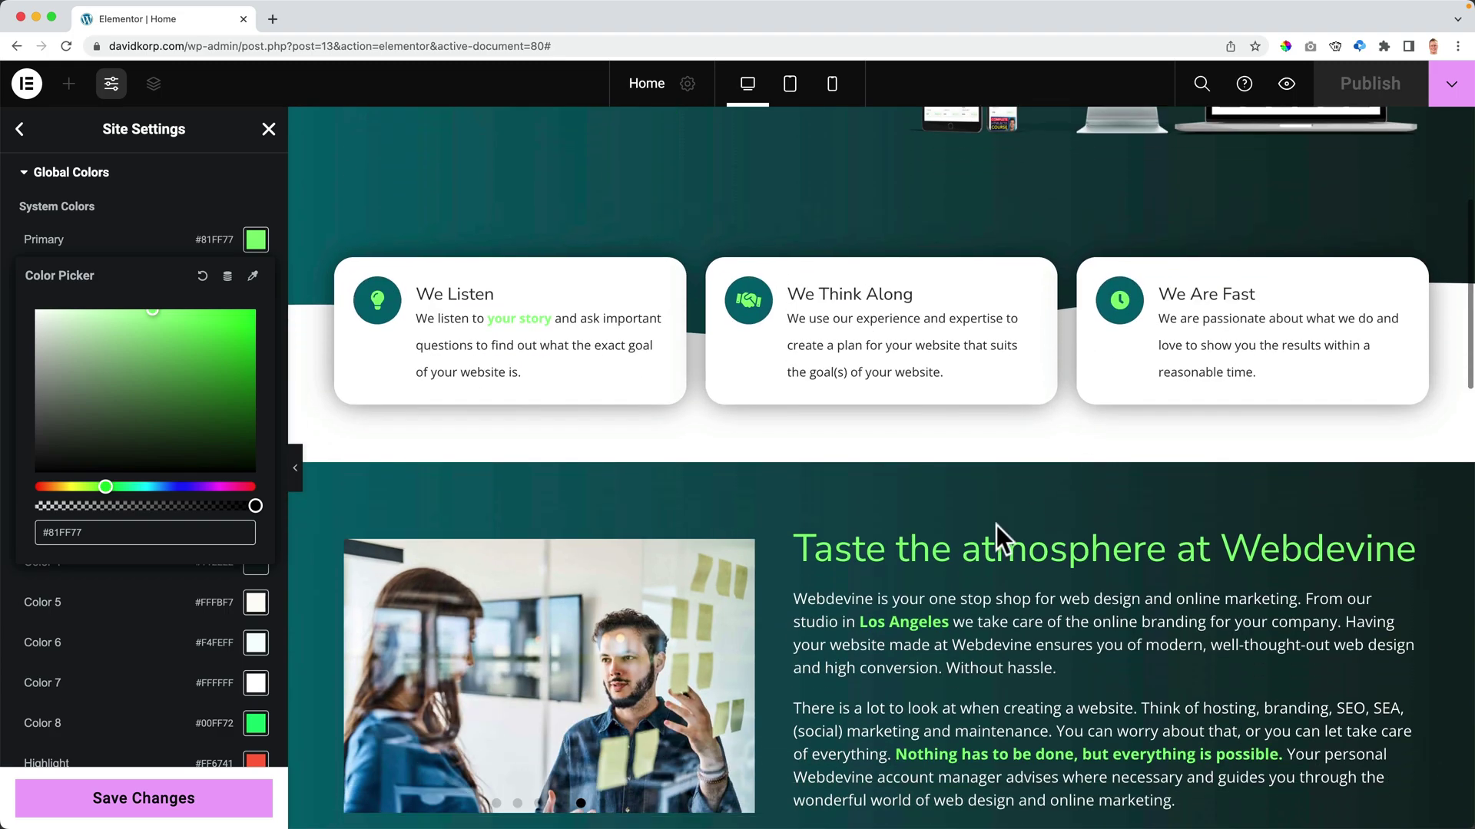
pyautogui.scroll(-2, 932, 613)
pyautogui.scroll(6, 949, 625)
pyautogui.click(80, 227)
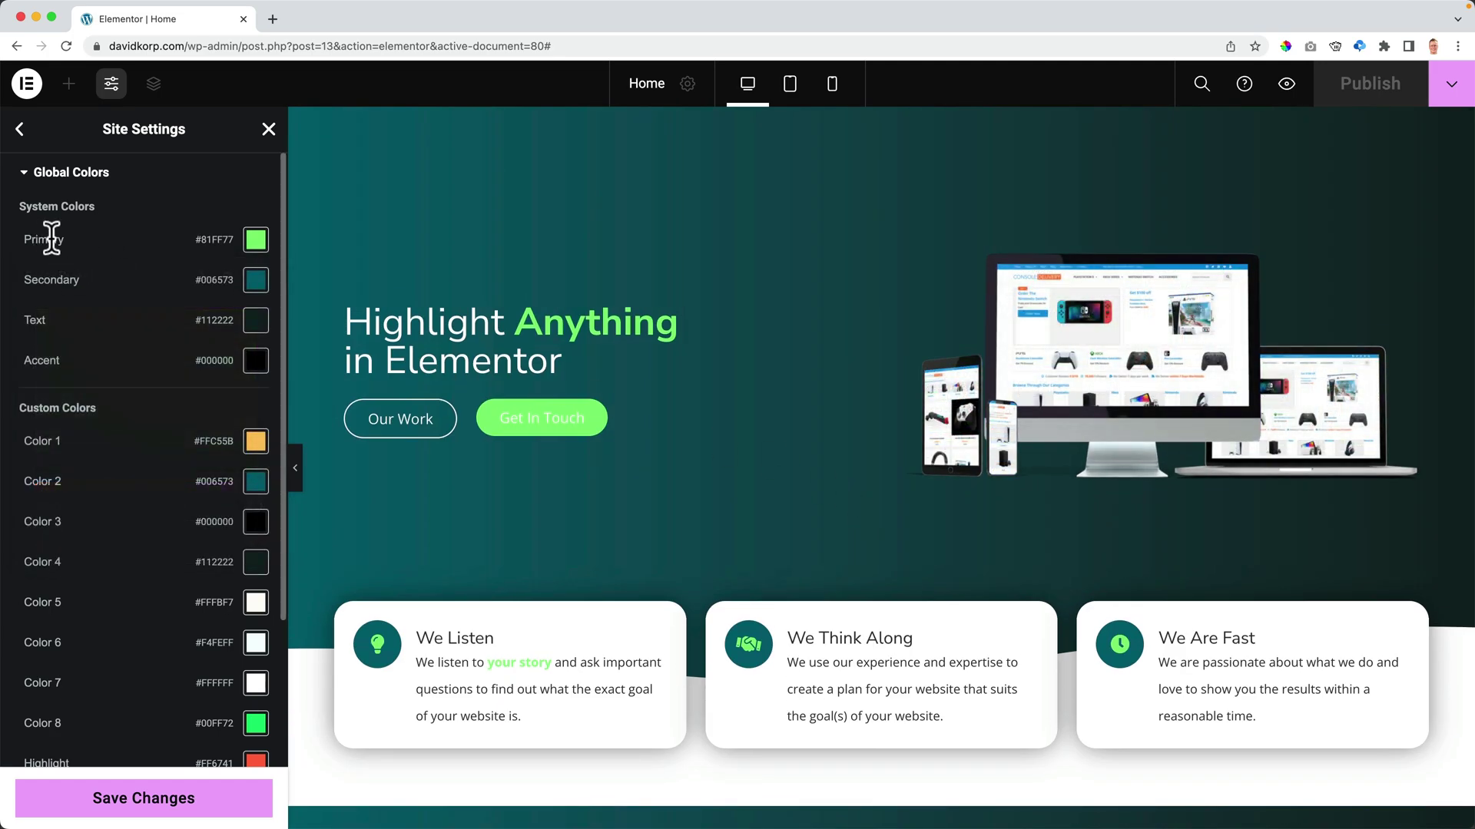
pyautogui.click(255, 244)
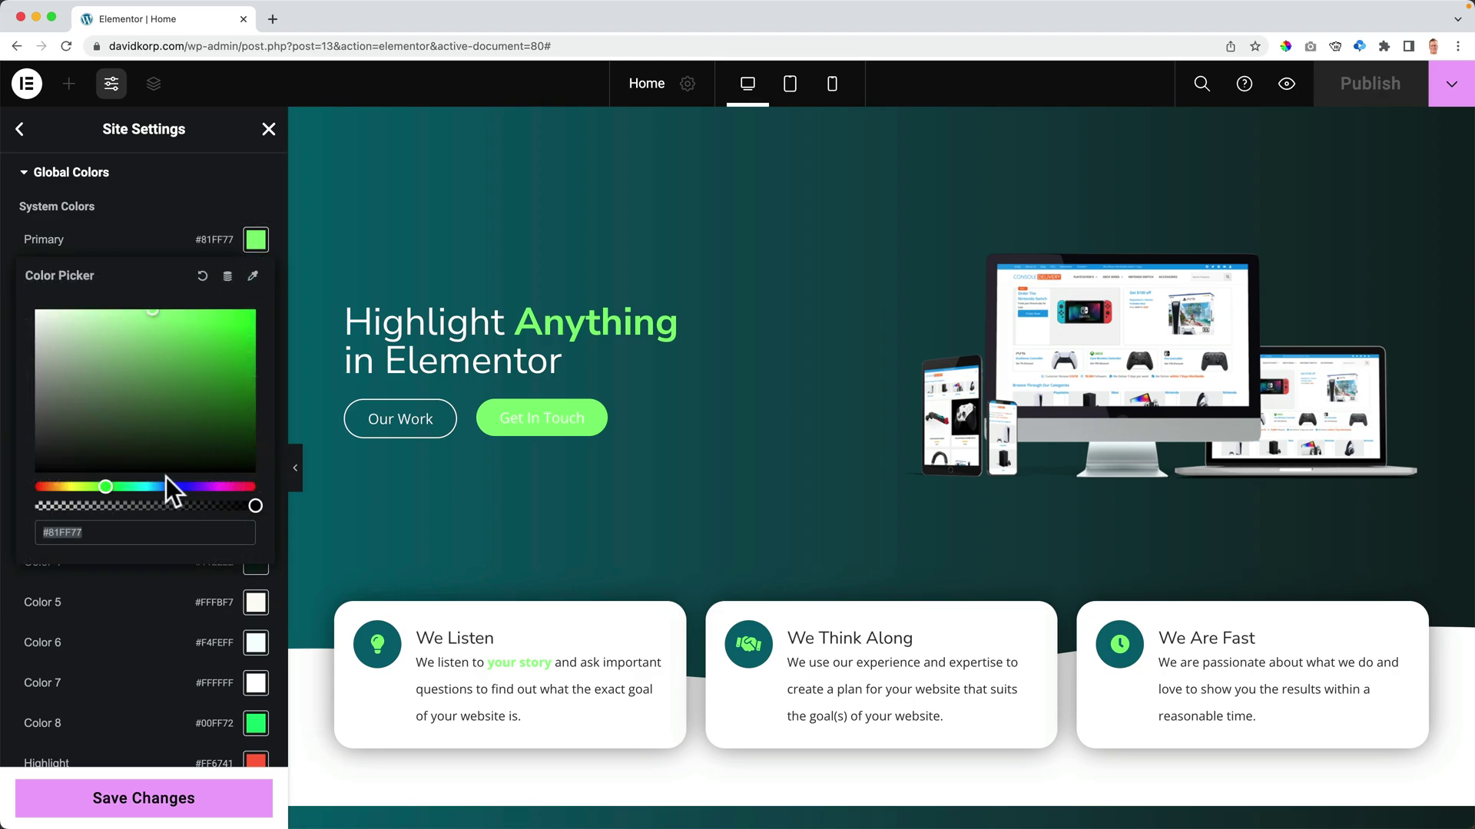
pyautogui.write('#1D16D5')
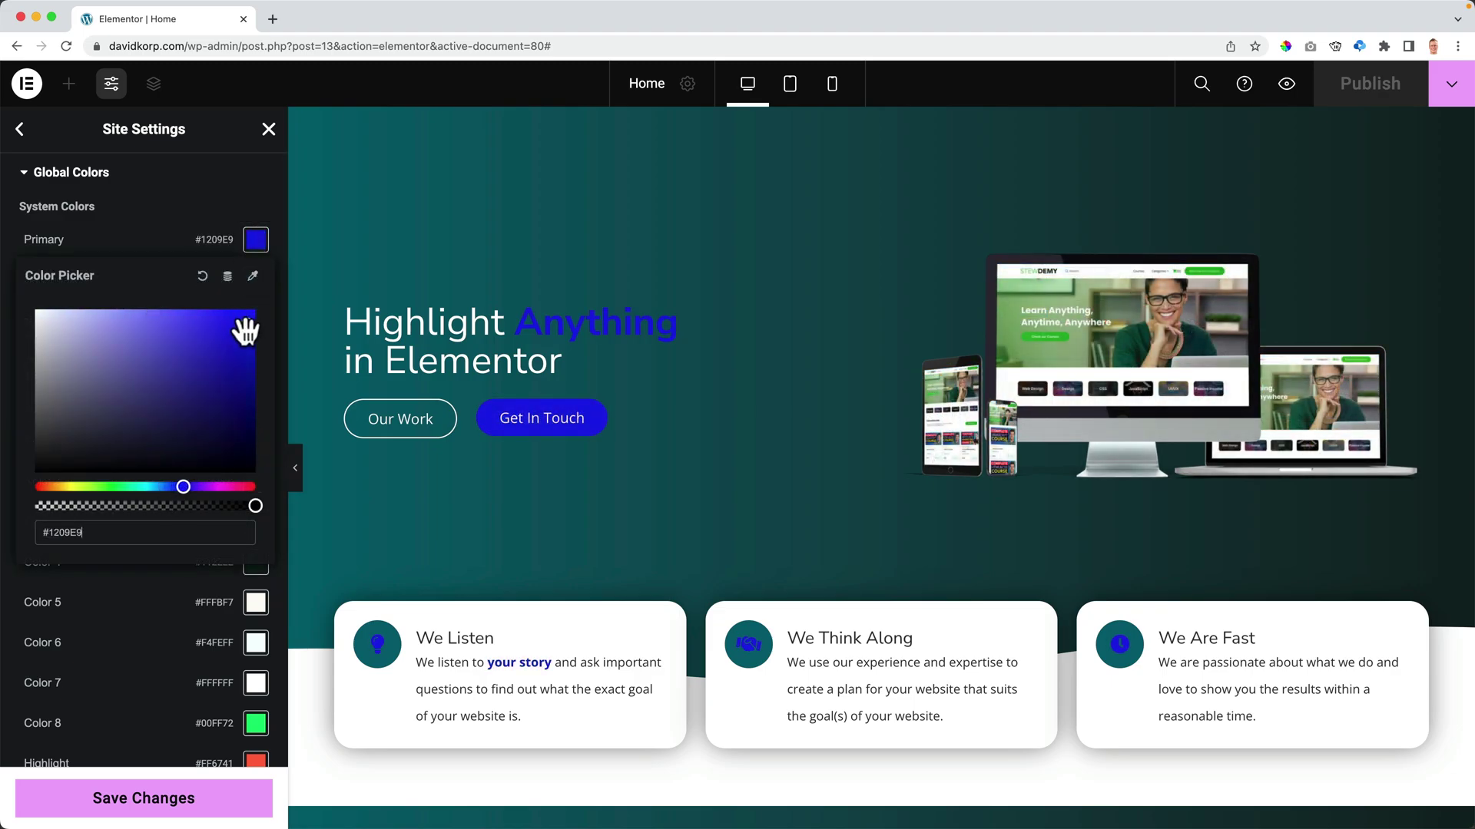